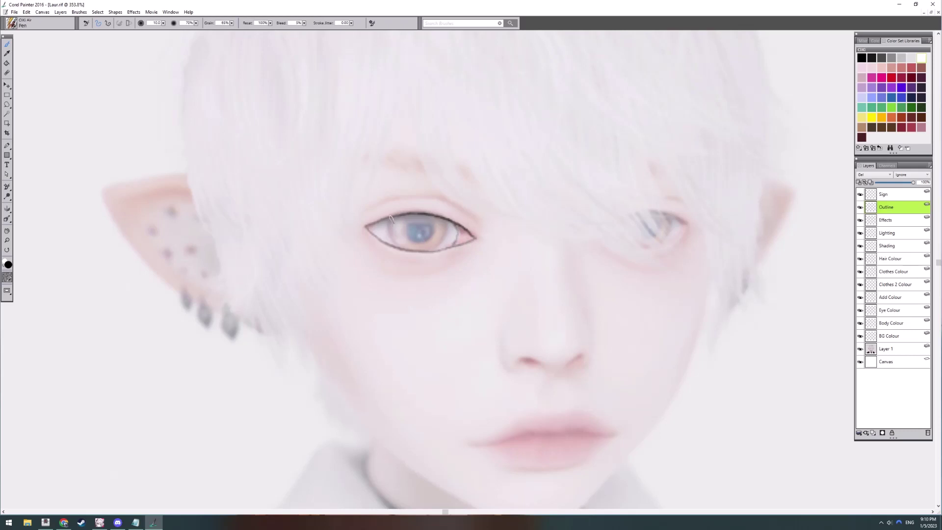
# Outline the iris details of the portrait's left-hand eye and draw the eyelid crease above it on the Outline layer
pyautogui.moveTo(391, 217); pyautogui.dragTo(390, 243)
pyautogui.moveTo(447, 217); pyautogui.dragTo(442, 248)
pyautogui.moveTo(414, 215)
pyautogui.mouseDown()
pyautogui.moveTo(420, 241)
pyautogui.moveTo(434, 232)
pyautogui.moveTo(413, 216)
pyautogui.moveTo(412, 240)
pyautogui.mouseUp()
pyautogui.moveTo(364, 209)
pyautogui.mouseDown()
pyautogui.moveTo(409, 201)
pyautogui.moveTo(480, 214)
pyautogui.mouseUp()
pyautogui.moveTo(379, 288); pyautogui.dragTo(356, 283)
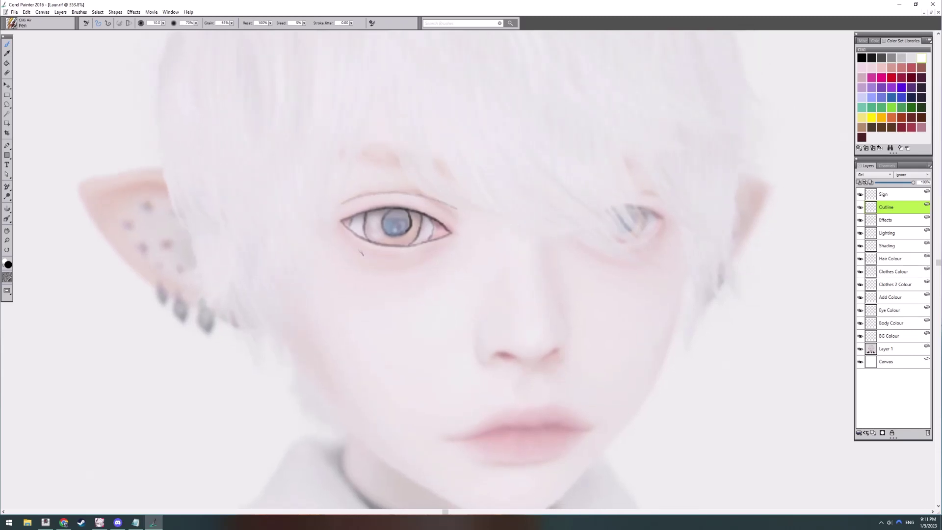
# Outline the small tuft at the crown and the long pointed lock sweeping down to the left of the head
pyautogui.moveTo(615, 236); pyautogui.dragTo(430, 235)
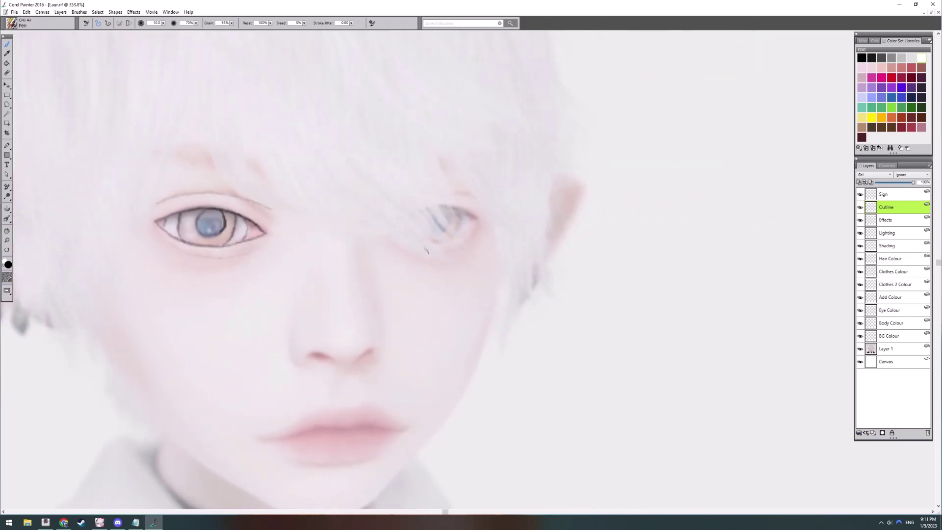
pyautogui.moveTo(234, 246); pyautogui.dragTo(465, 354)
pyautogui.scroll(5, 465, 353)
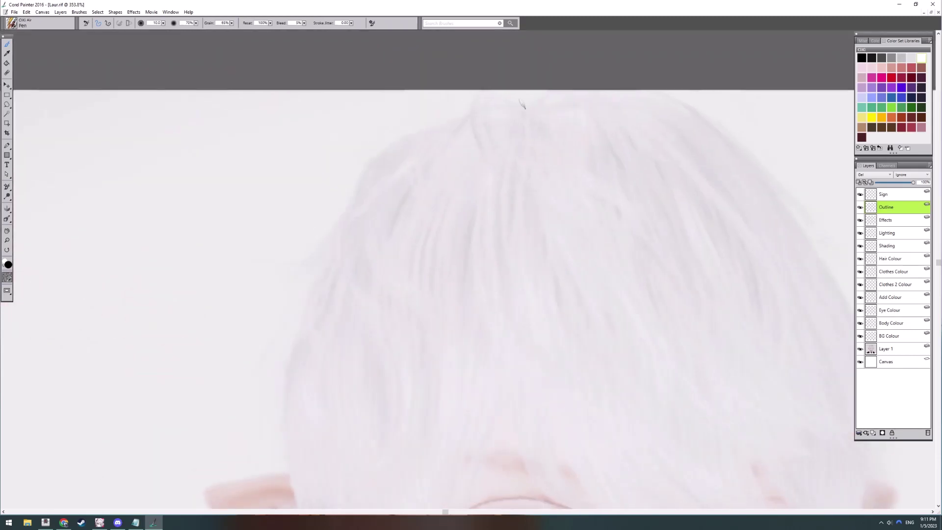
pyautogui.moveTo(523, 101); pyautogui.dragTo(496, 175)
pyautogui.moveTo(476, 105)
pyautogui.mouseDown()
pyautogui.moveTo(422, 120)
pyautogui.moveTo(357, 197)
pyautogui.moveTo(392, 184)
pyautogui.moveTo(322, 243)
pyautogui.mouseUp()
pyautogui.moveTo(424, 143); pyautogui.dragTo(323, 242)
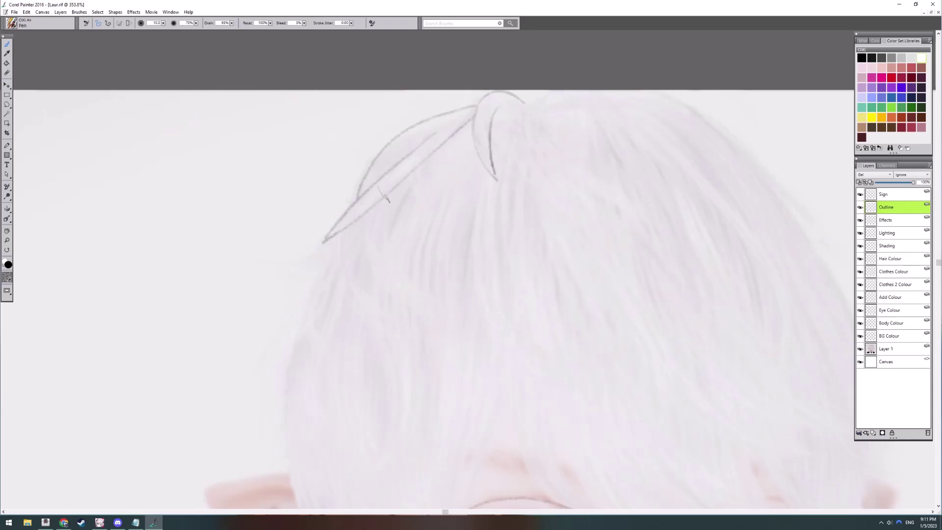
# Draw the curved, pointed hair lock beneath the left crown lock and add short strands beside it
pyautogui.moveTo(388, 197)
pyautogui.mouseDown()
pyautogui.moveTo(416, 141)
pyautogui.moveTo(450, 245)
pyautogui.mouseUp()
pyautogui.hotkey('ctrl', 'z')
pyautogui.moveTo(410, 144); pyautogui.dragTo(484, 242)
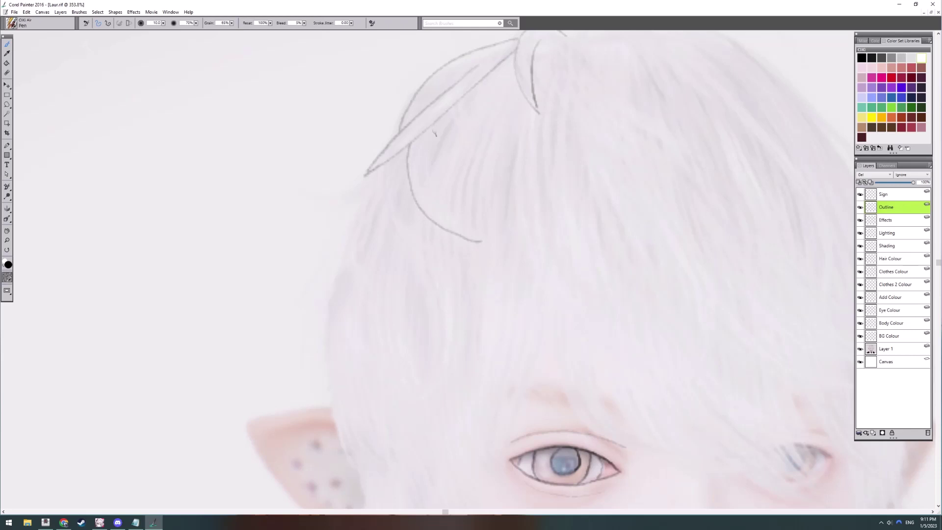
pyautogui.moveTo(432, 136)
pyautogui.mouseDown()
pyautogui.moveTo(443, 199)
pyautogui.moveTo(482, 241)
pyautogui.mouseUp()
pyautogui.moveTo(419, 243); pyautogui.dragTo(438, 221)
pyautogui.moveTo(473, 84); pyautogui.dragTo(476, 123)
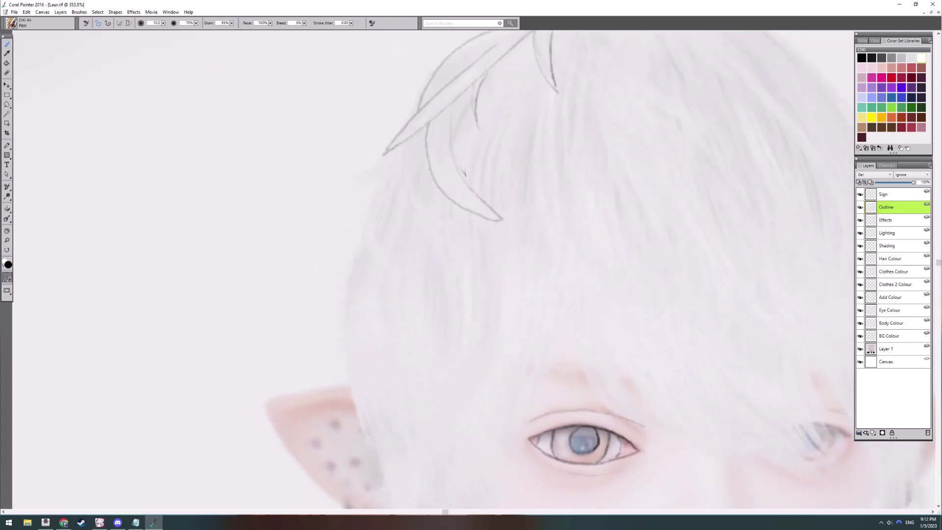
pyautogui.moveTo(463, 172); pyautogui.dragTo(471, 168)
pyautogui.moveTo(478, 103); pyautogui.dragTo(461, 139)
# Outline the narrow hanging locks on the head's left side and continue the outer hair contour toward the ear
pyautogui.moveTo(416, 220); pyautogui.dragTo(465, 178)
pyautogui.moveTo(461, 93)
pyautogui.mouseDown()
pyautogui.moveTo(458, 141)
pyautogui.moveTo(500, 221)
pyautogui.mouseUp()
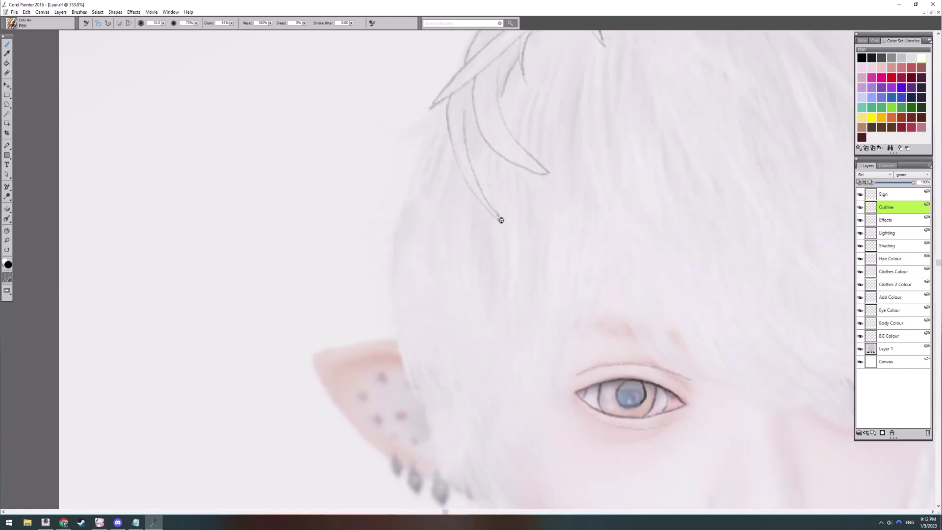
pyautogui.moveTo(419, 250); pyautogui.dragTo(477, 249)
pyautogui.moveTo(504, 110); pyautogui.dragTo(499, 231)
pyautogui.moveTo(513, 155)
pyautogui.mouseDown()
pyautogui.moveTo(499, 227)
pyautogui.moveTo(506, 150)
pyautogui.mouseUp()
pyautogui.moveTo(484, 100)
pyautogui.mouseDown()
pyautogui.moveTo(460, 172)
pyautogui.moveTo(484, 322)
pyautogui.mouseUp()
# Draw the hair edge and pointed locks overlapping the inner side of the left-hand ear
pyautogui.moveTo(513, 276); pyautogui.dragTo(469, 193)
pyautogui.moveTo(435, 152); pyautogui.dragTo(439, 239)
pyautogui.moveTo(434, 197); pyautogui.dragTo(477, 247)
pyautogui.moveTo(478, 177)
pyautogui.mouseDown()
pyautogui.moveTo(478, 248)
pyautogui.moveTo(486, 192)
pyautogui.mouseUp()
pyautogui.moveTo(437, 156); pyautogui.dragTo(453, 249)
pyautogui.hotkey('ctrl', 'z')
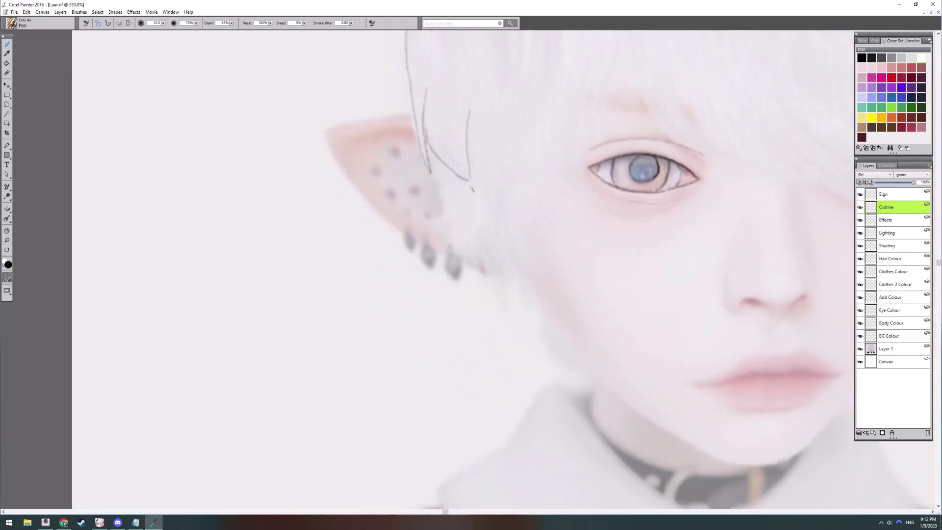
# Outline the spiky hair tips beside the left-hand earrings and down to the cheek
pyautogui.moveTo(473, 187)
pyautogui.mouseDown()
pyautogui.moveTo(433, 230)
pyautogui.moveTo(491, 203)
pyautogui.mouseUp()
pyautogui.moveTo(434, 157); pyautogui.dragTo(445, 211)
pyautogui.hotkey('ctrl', 'z')
pyautogui.moveTo(477, 230)
pyautogui.mouseDown()
pyautogui.moveTo(454, 182)
pyautogui.moveTo(429, 180)
pyautogui.moveTo(437, 208)
pyautogui.mouseUp()
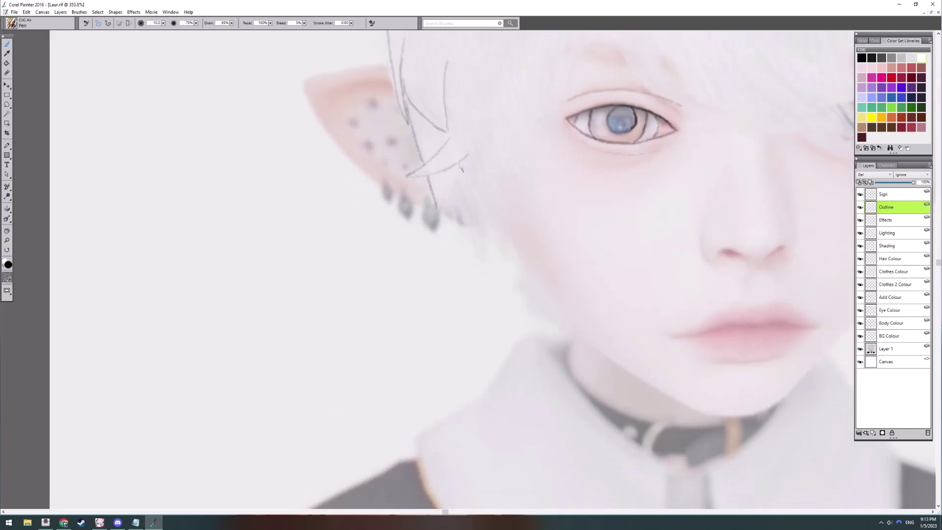
pyautogui.moveTo(460, 167)
pyautogui.mouseDown()
pyautogui.moveTo(443, 206)
pyautogui.moveTo(464, 227)
pyautogui.moveTo(443, 204)
pyautogui.mouseUp()
pyautogui.moveTo(402, 181); pyautogui.dragTo(444, 238)
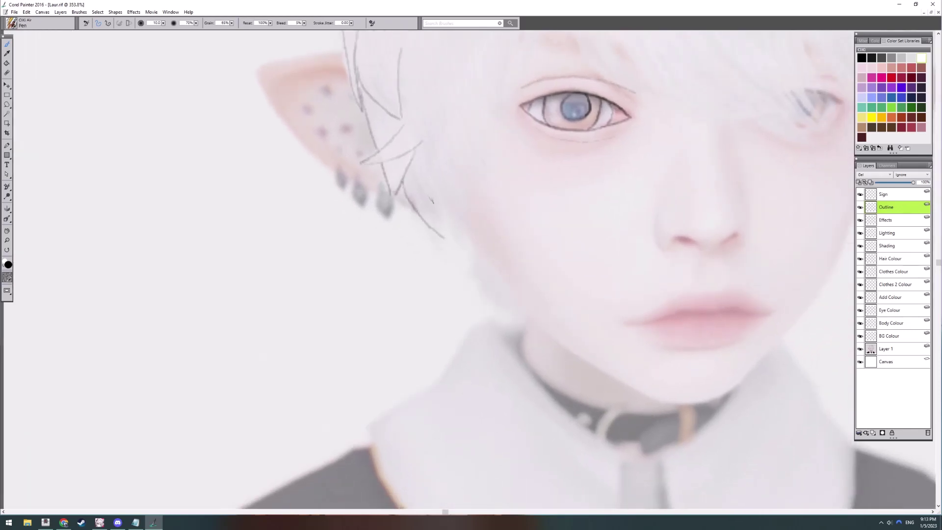
pyautogui.moveTo(441, 124); pyautogui.dragTo(466, 200)
# Trace the jawline from the left-hand hair tips down to the chin
pyautogui.moveTo(421, 170)
pyautogui.mouseDown()
pyautogui.moveTo(434, 190)
pyautogui.moveTo(467, 201)
pyautogui.moveTo(453, 240)
pyautogui.moveTo(412, 199)
pyautogui.moveTo(502, 318)
pyautogui.moveTo(568, 365)
pyautogui.moveTo(633, 388)
pyautogui.mouseUp()
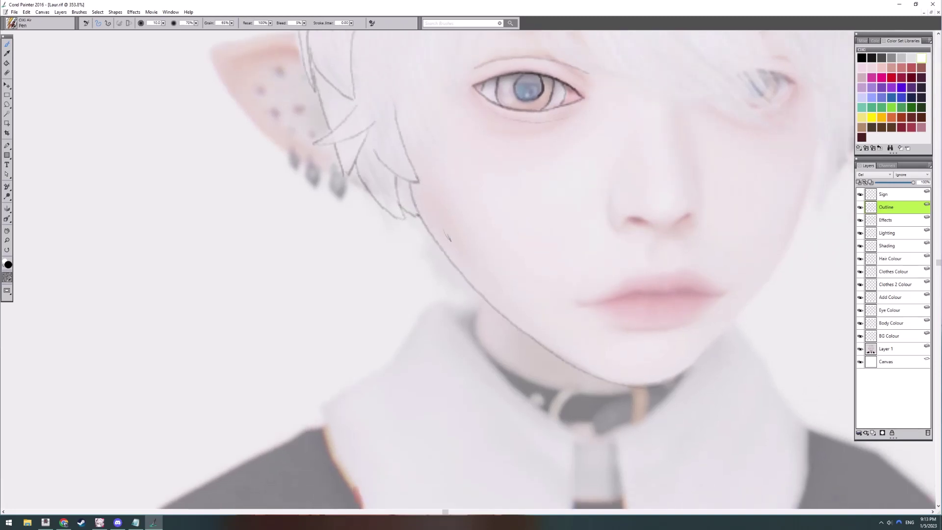
pyautogui.moveTo(431, 227); pyautogui.dragTo(589, 352)
pyautogui.moveTo(458, 158)
pyautogui.mouseDown()
pyautogui.moveTo(398, 163)
pyautogui.moveTo(375, 185)
pyautogui.moveTo(457, 158)
pyautogui.mouseUp()
pyautogui.hotkey('ctrl', 'z')
# Outline the pointed left-hand ear and its three hanging earrings
pyautogui.moveTo(370, 176)
pyautogui.mouseDown()
pyautogui.moveTo(383, 217)
pyautogui.moveTo(424, 266)
pyautogui.moveTo(447, 280)
pyautogui.moveTo(438, 250)
pyautogui.moveTo(454, 263)
pyautogui.moveTo(459, 288)
pyautogui.moveTo(476, 274)
pyautogui.mouseUp()
pyautogui.moveTo(504, 296); pyautogui.dragTo(469, 273)
pyautogui.moveTo(458, 259); pyautogui.dragTo(474, 263)
pyautogui.moveTo(434, 195); pyautogui.dragTo(448, 229)
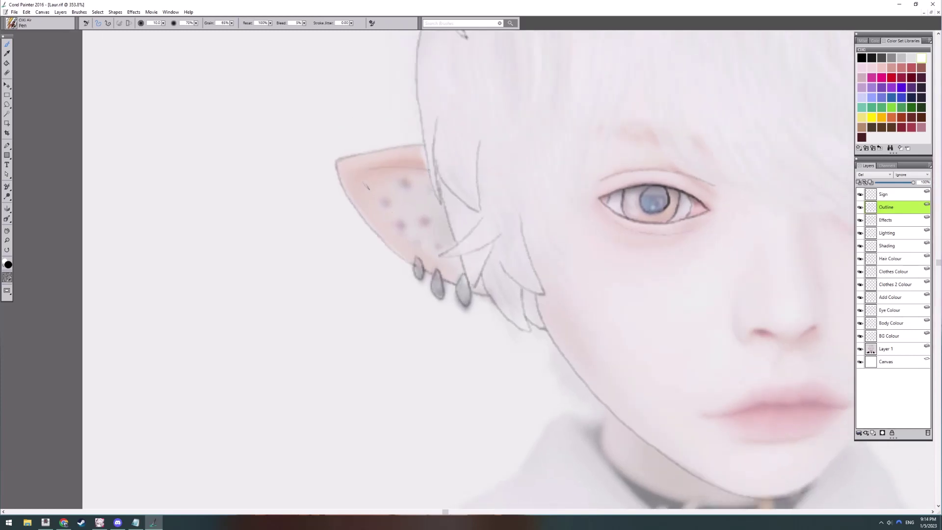
# Draw the inner contour of the left-hand ear and circle the round studs inside it
pyautogui.moveTo(366, 194); pyautogui.dragTo(431, 267)
pyautogui.moveTo(380, 199); pyautogui.dragTo(383, 197)
pyautogui.moveTo(402, 179); pyautogui.dragTo(401, 180)
pyautogui.moveTo(398, 222); pyautogui.dragTo(399, 221)
pyautogui.moveTo(423, 218); pyautogui.dragTo(423, 219)
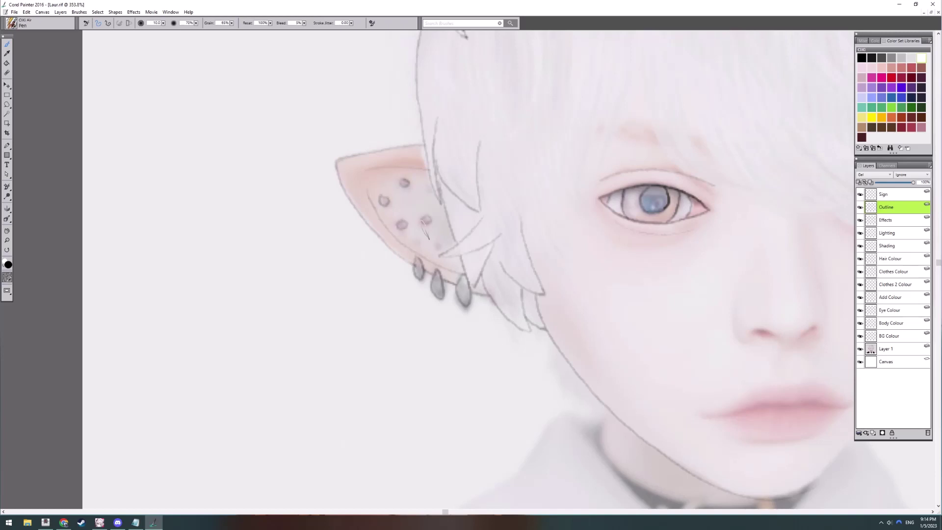
# Remove the stray strand on the left cheek and outline the pointed fringe locks between the ear and left-hand eye
pyautogui.moveTo(614, 273); pyautogui.dragTo(466, 295)
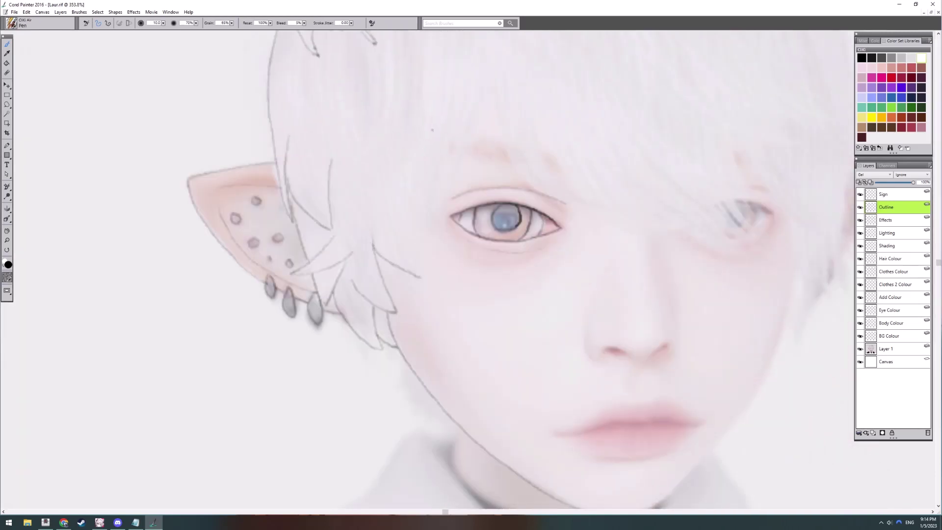
pyautogui.moveTo(421, 215)
pyautogui.mouseDown()
pyautogui.moveTo(400, 271)
pyautogui.moveTo(394, 258)
pyautogui.mouseUp()
pyautogui.hotkey('ctrl', 'z')
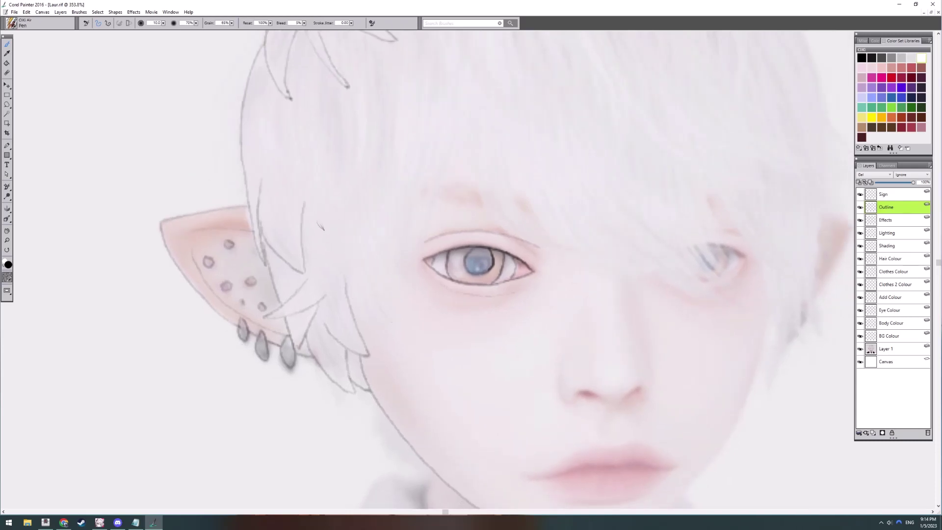
pyautogui.moveTo(319, 228)
pyautogui.mouseDown()
pyautogui.moveTo(324, 247)
pyautogui.moveTo(394, 321)
pyautogui.mouseUp()
pyautogui.moveTo(377, 201); pyautogui.dragTo(405, 323)
pyautogui.moveTo(455, 139); pyautogui.dragTo(408, 274)
pyautogui.moveTo(385, 153); pyautogui.dragTo(407, 273)
# Outline the fringe lock crossing above the left-hand eye and extend the fringe parting line upward
pyautogui.moveTo(463, 129)
pyautogui.mouseDown()
pyautogui.moveTo(271, 139)
pyautogui.moveTo(279, 185)
pyautogui.mouseUp()
pyautogui.hotkey('ctrl', 'z')
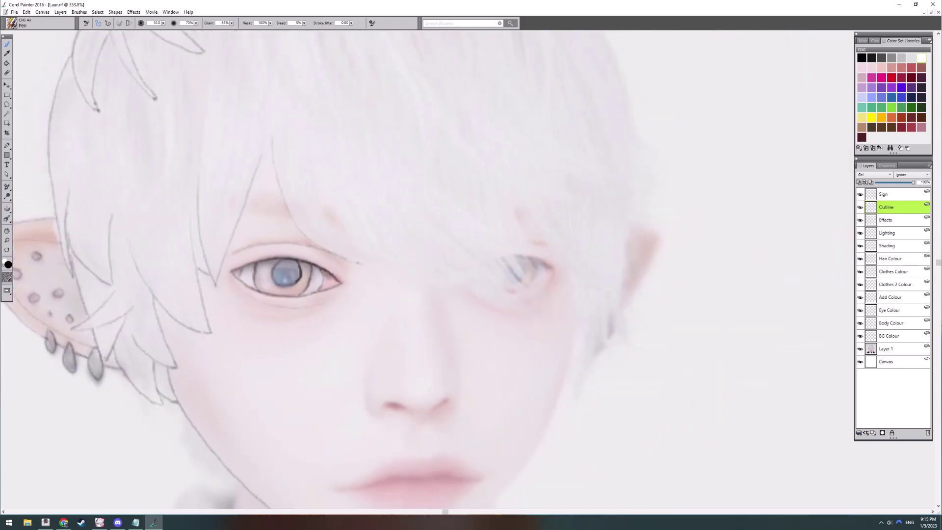
pyautogui.moveTo(437, 252); pyautogui.dragTo(434, 253)
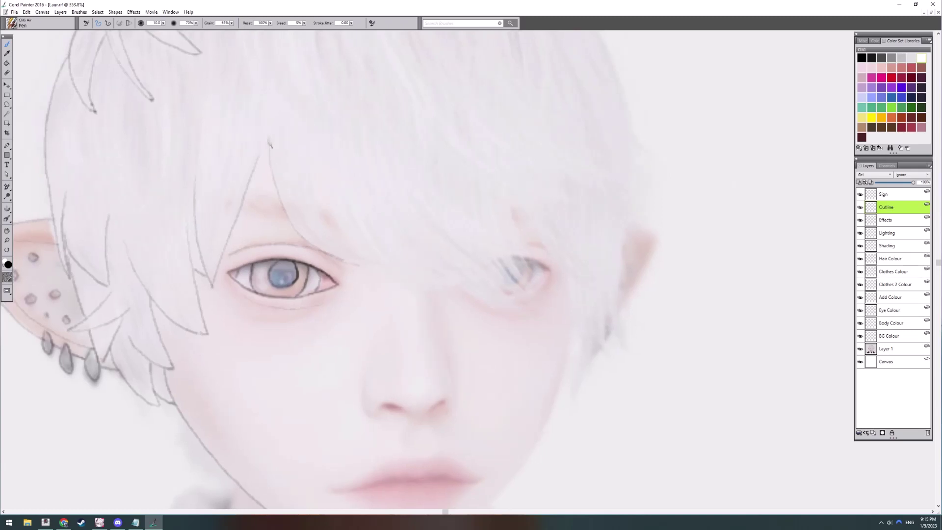
pyautogui.moveTo(257, 159); pyautogui.dragTo(277, 99)
# Add a slim pointed lock in the left-side hair and loose strands across the upper fringe
pyautogui.moveTo(337, 234); pyautogui.dragTo(475, 280)
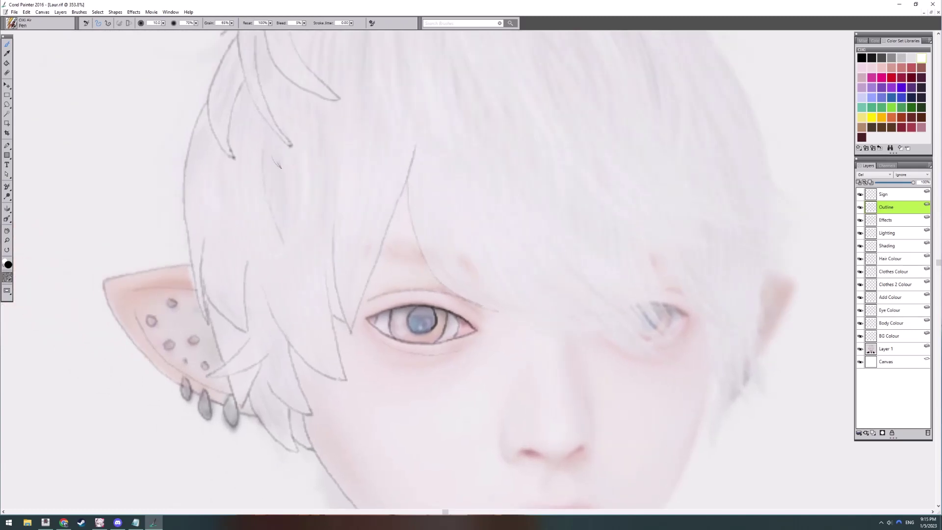
pyautogui.moveTo(266, 156); pyautogui.dragTo(288, 234)
pyautogui.moveTo(300, 156); pyautogui.dragTo(289, 233)
pyautogui.moveTo(442, 251); pyautogui.dragTo(372, 355)
pyautogui.moveTo(303, 100); pyautogui.dragTo(293, 181)
pyautogui.moveTo(376, 124); pyautogui.dragTo(463, 196)
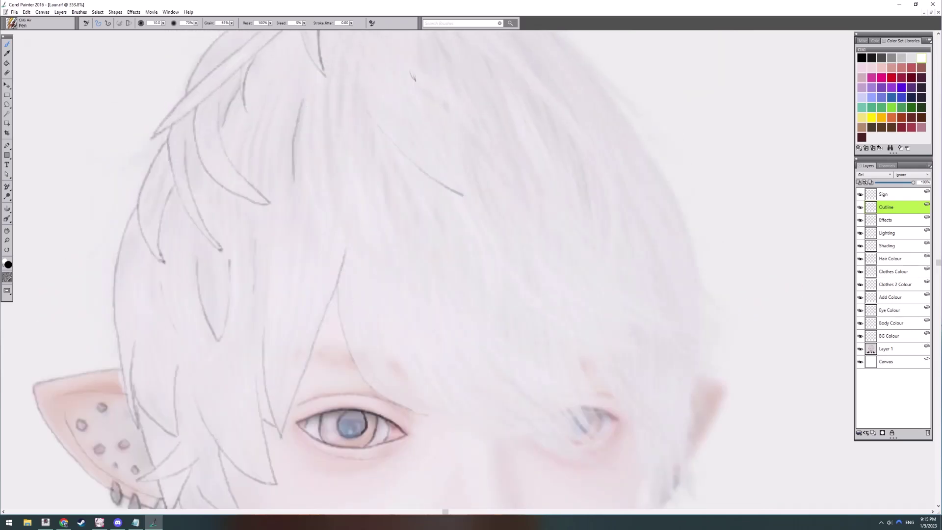
# Draw the long fringe locks sweeping across the forehead to the right-hand eye, with their pointed tips
pyautogui.moveTo(524, 249); pyautogui.dragTo(475, 120)
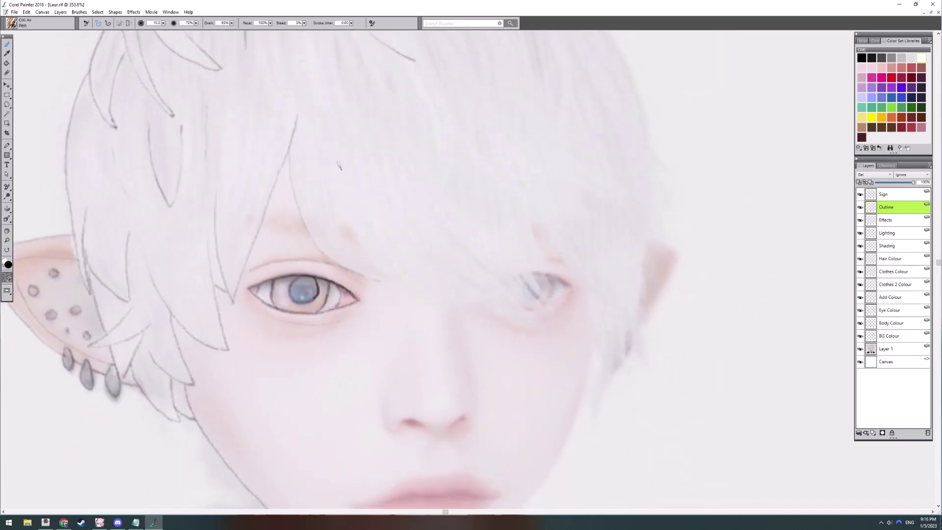
pyautogui.moveTo(332, 183); pyautogui.dragTo(507, 300)
pyautogui.moveTo(415, 174)
pyautogui.mouseDown()
pyautogui.moveTo(510, 302)
pyautogui.moveTo(417, 259)
pyautogui.moveTo(444, 263)
pyautogui.moveTo(437, 274)
pyautogui.mouseUp()
pyautogui.moveTo(367, 237); pyautogui.dragTo(433, 280)
pyautogui.moveTo(406, 192); pyautogui.dragTo(432, 279)
pyautogui.moveTo(444, 238); pyautogui.dragTo(437, 254)
pyautogui.moveTo(426, 198)
pyautogui.mouseDown()
pyautogui.moveTo(435, 253)
pyautogui.moveTo(399, 199)
pyautogui.mouseUp()
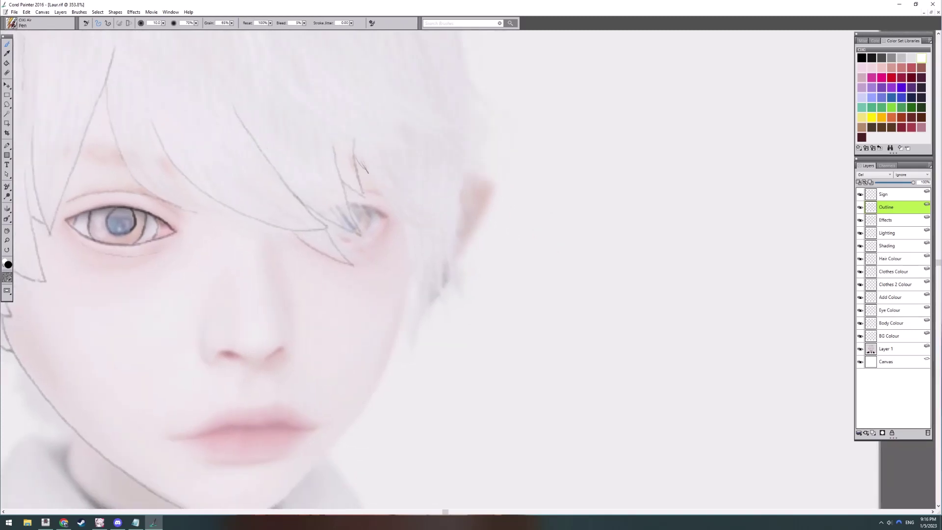
# Outline the pointed hair locks hanging beside the right-hand eye and in front of the ear
pyautogui.moveTo(358, 159); pyautogui.dragTo(430, 236)
pyautogui.moveTo(393, 152)
pyautogui.mouseDown()
pyautogui.moveTo(434, 235)
pyautogui.moveTo(422, 213)
pyautogui.mouseUp()
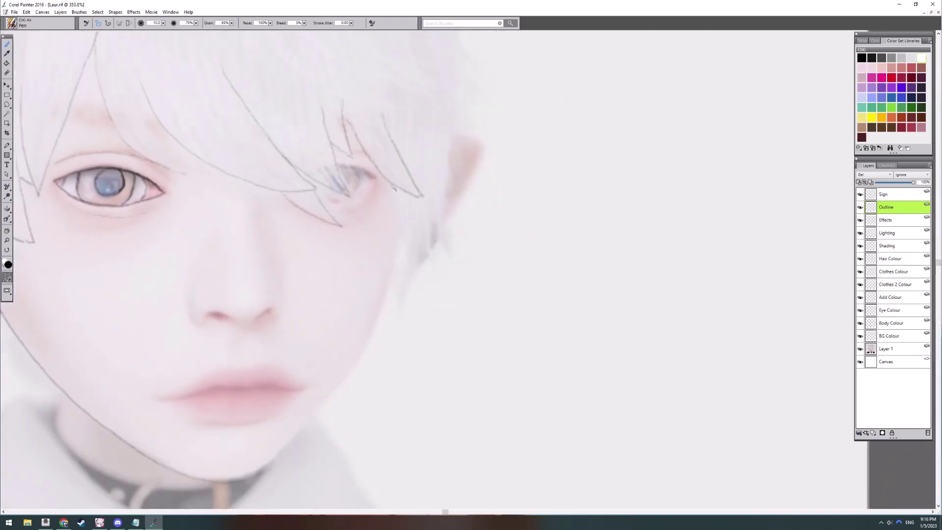
pyautogui.moveTo(393, 185); pyautogui.dragTo(430, 262)
pyautogui.moveTo(432, 175); pyautogui.dragTo(431, 263)
pyautogui.moveTo(430, 205); pyautogui.dragTo(449, 256)
# Outline the partly covered right-hand eye and sketch the upper edge of the left-hand eyebrow
pyautogui.moveTo(381, 166); pyautogui.dragTo(507, 227)
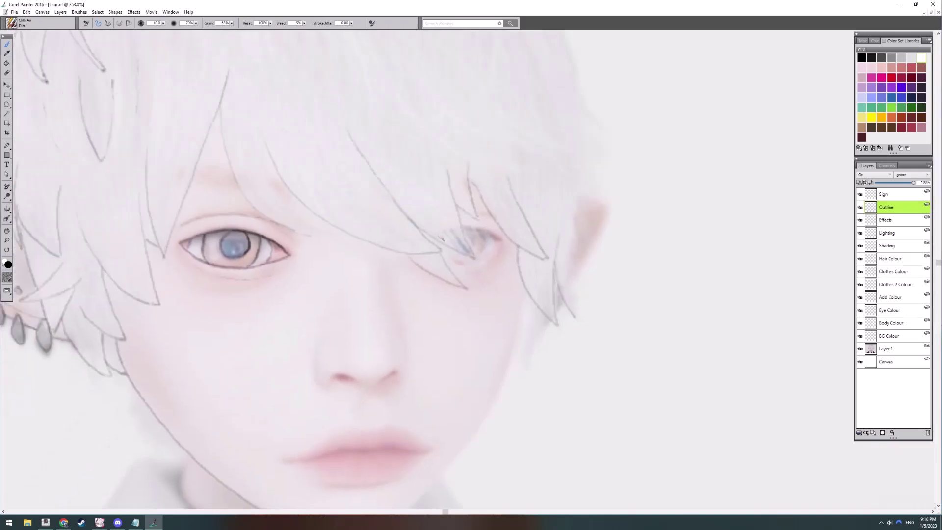
pyautogui.moveTo(429, 211)
pyautogui.mouseDown()
pyautogui.moveTo(335, 214)
pyautogui.moveTo(400, 242)
pyautogui.mouseUp()
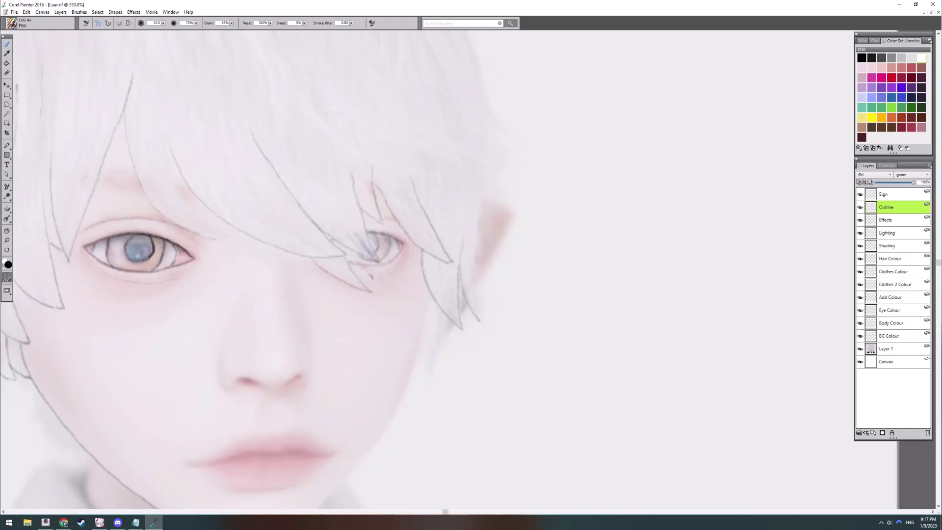
pyautogui.moveTo(344, 275)
pyautogui.mouseDown()
pyautogui.moveTo(439, 204)
pyautogui.moveTo(437, 219)
pyautogui.moveTo(549, 317)
pyautogui.mouseUp()
pyautogui.moveTo(311, 205); pyautogui.dragTo(346, 210)
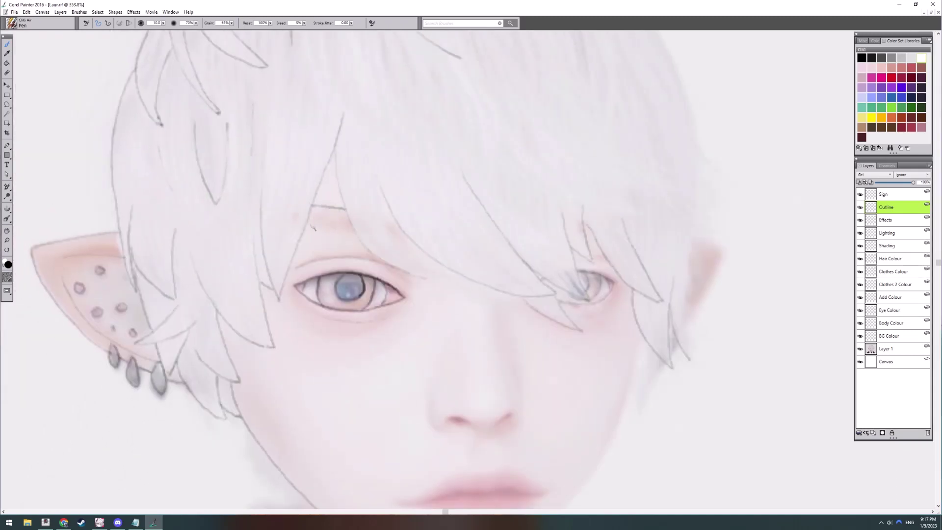
pyautogui.hotkey('ctrl', 'z')
# Draw the layered fringe locks sweeping toward the right-hand ear and redraw the small tip beneath them
pyautogui.moveTo(424, 256); pyautogui.dragTo(399, 247)
pyautogui.moveTo(425, 303); pyautogui.dragTo(396, 424)
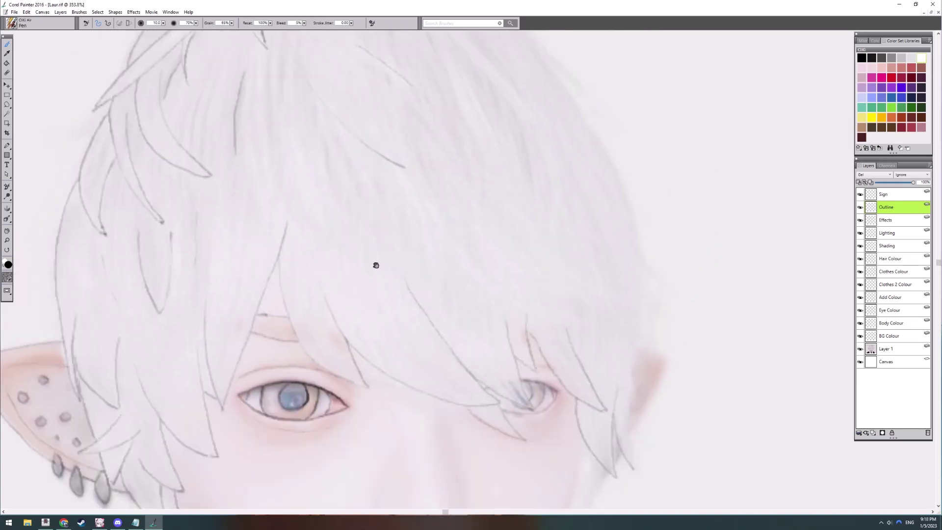
pyautogui.moveTo(545, 273); pyautogui.dragTo(389, 238)
pyautogui.moveTo(313, 214); pyautogui.dragTo(449, 264)
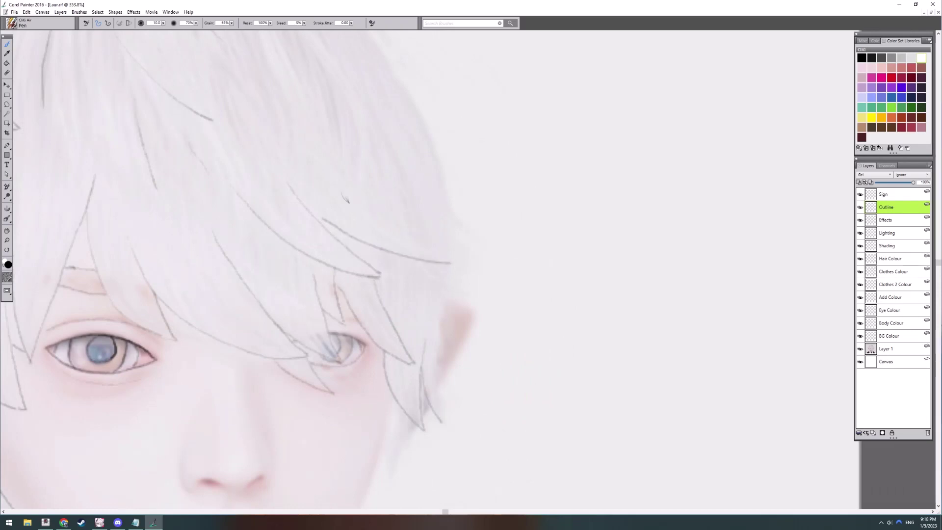
pyautogui.moveTo(342, 190)
pyautogui.mouseDown()
pyautogui.moveTo(450, 265)
pyautogui.moveTo(416, 215)
pyautogui.moveTo(420, 252)
pyautogui.moveTo(442, 262)
pyautogui.mouseUp()
pyautogui.moveTo(386, 233); pyautogui.dragTo(441, 272)
pyautogui.hotkey('ctrl', 'z')
pyautogui.moveTo(385, 231)
pyautogui.mouseDown()
pyautogui.moveTo(409, 253)
pyautogui.moveTo(441, 262)
pyautogui.mouseUp()
# Add short hair strands around the crown, including a small pointed tuft beside the parting
pyautogui.moveTo(337, 186); pyautogui.dragTo(361, 269)
pyautogui.moveTo(276, 77)
pyautogui.mouseDown()
pyautogui.moveTo(410, 229)
pyautogui.moveTo(406, 238)
pyautogui.mouseUp()
pyautogui.moveTo(236, 141)
pyautogui.mouseDown()
pyautogui.moveTo(265, 128)
pyautogui.moveTo(250, 131)
pyautogui.mouseUp()
pyautogui.moveTo(352, 154); pyautogui.dragTo(358, 147)
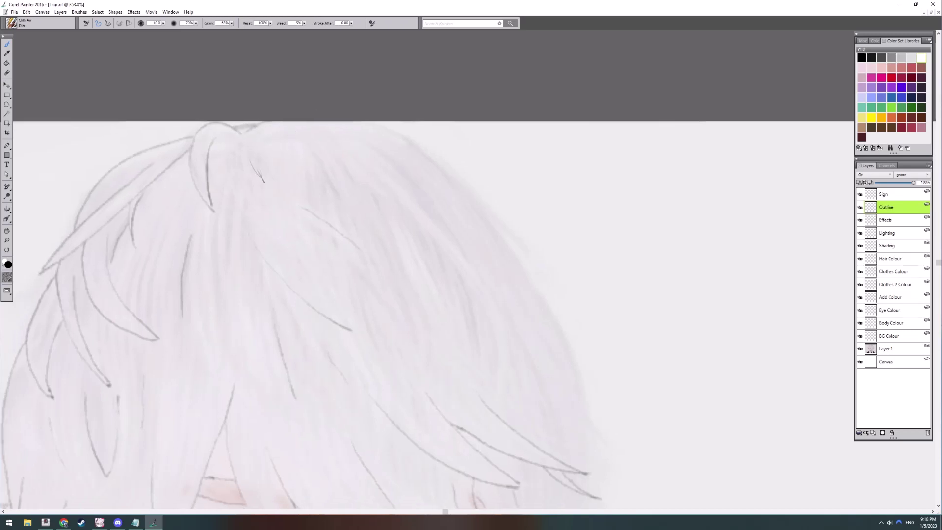
pyautogui.moveTo(240, 144); pyautogui.dragTo(258, 196)
pyautogui.moveTo(286, 267); pyautogui.dragTo(292, 251)
pyautogui.moveTo(237, 162); pyautogui.dragTo(231, 242)
pyautogui.moveTo(275, 141); pyautogui.dragTo(282, 162)
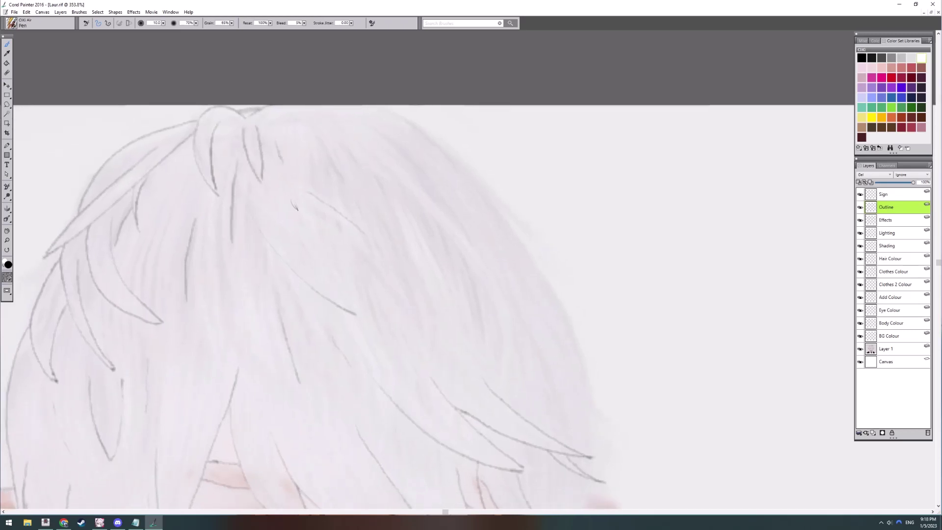
# Add strands to the upper right hair and trace the outer contour down the right side of the head
pyautogui.moveTo(399, 211); pyautogui.dragTo(265, 285)
pyautogui.moveTo(182, 210); pyautogui.dragTo(212, 264)
pyautogui.moveTo(212, 212); pyautogui.dragTo(278, 266)
pyautogui.moveTo(241, 185)
pyautogui.mouseDown()
pyautogui.moveTo(189, 169)
pyautogui.moveTo(282, 234)
pyautogui.moveTo(400, 412)
pyautogui.mouseUp()
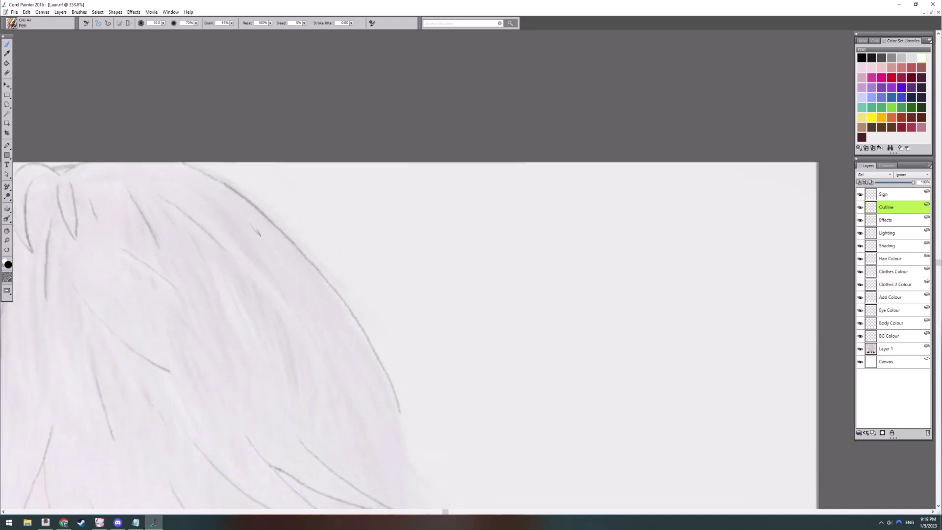
# Outline the flared lock on the right side of the head and continue the hair edge down to the ear
pyautogui.moveTo(187, 393)
pyautogui.mouseDown()
pyautogui.moveTo(431, 246)
pyautogui.moveTo(154, 172)
pyautogui.moveTo(126, 184)
pyautogui.mouseUp()
pyautogui.moveTo(312, 193); pyautogui.dragTo(370, 264)
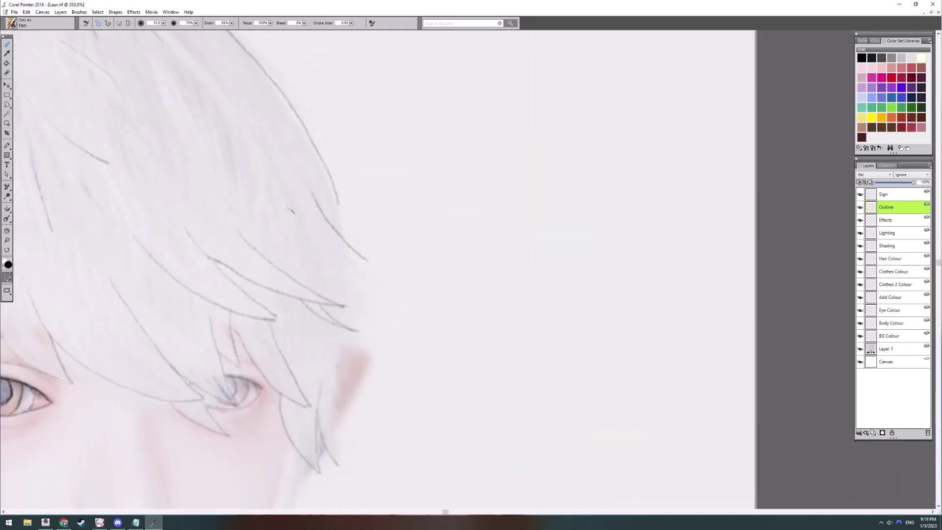
pyautogui.moveTo(293, 211); pyautogui.dragTo(373, 267)
pyautogui.moveTo(338, 202); pyautogui.dragTo(349, 244)
pyautogui.moveTo(363, 306); pyautogui.dragTo(382, 205)
pyautogui.moveTo(368, 158); pyautogui.dragTo(358, 364)
# Draw the short line above the right-hand eye between the fringe locks
pyautogui.moveTo(355, 328)
pyautogui.mouseDown()
pyautogui.moveTo(582, 183)
pyautogui.moveTo(410, 265)
pyautogui.mouseUp()
pyautogui.moveTo(296, 195); pyautogui.dragTo(309, 196)
pyautogui.moveTo(313, 196); pyautogui.dragTo(327, 195)
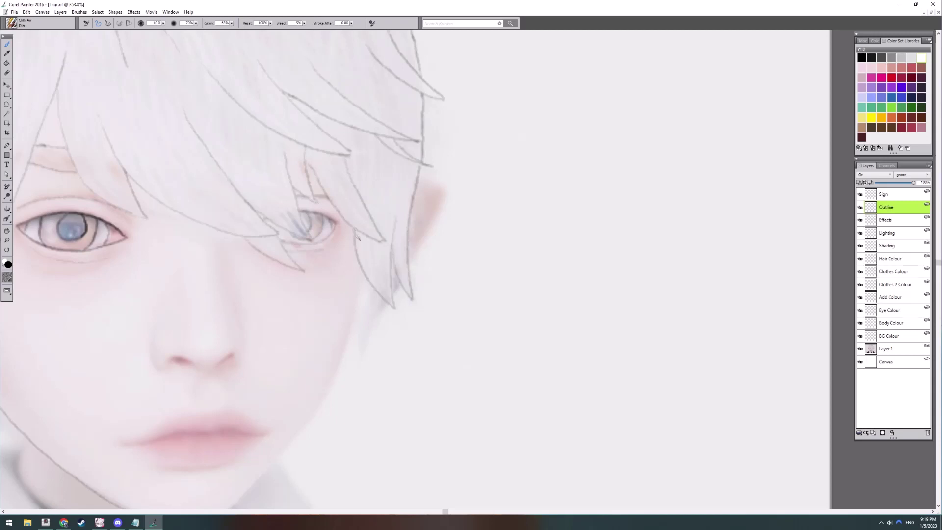
# Outline the right-hand ear and the small earring visible between the hair tips
pyautogui.moveTo(332, 286); pyautogui.dragTo(282, 284)
pyautogui.moveTo(369, 180)
pyautogui.mouseDown()
pyautogui.moveTo(390, 216)
pyautogui.moveTo(361, 259)
pyautogui.mouseUp()
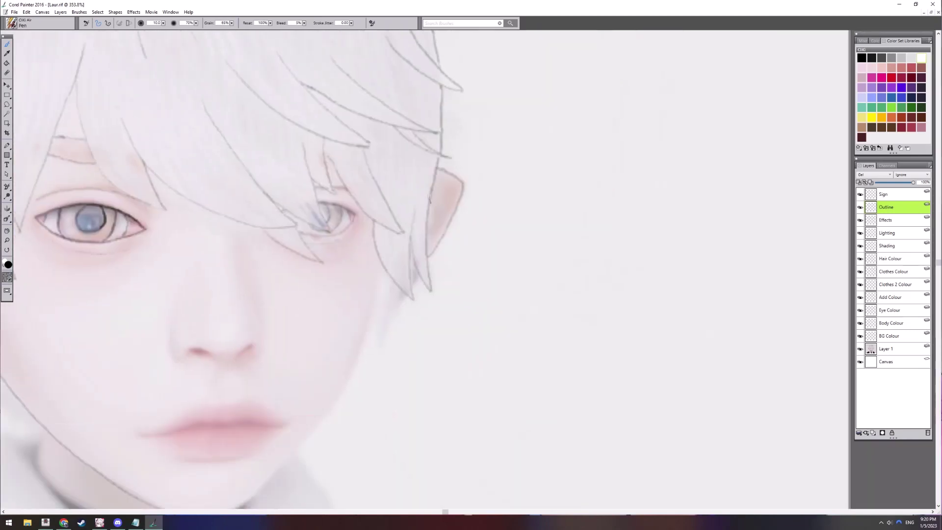
pyautogui.moveTo(298, 346); pyautogui.dragTo(326, 290)
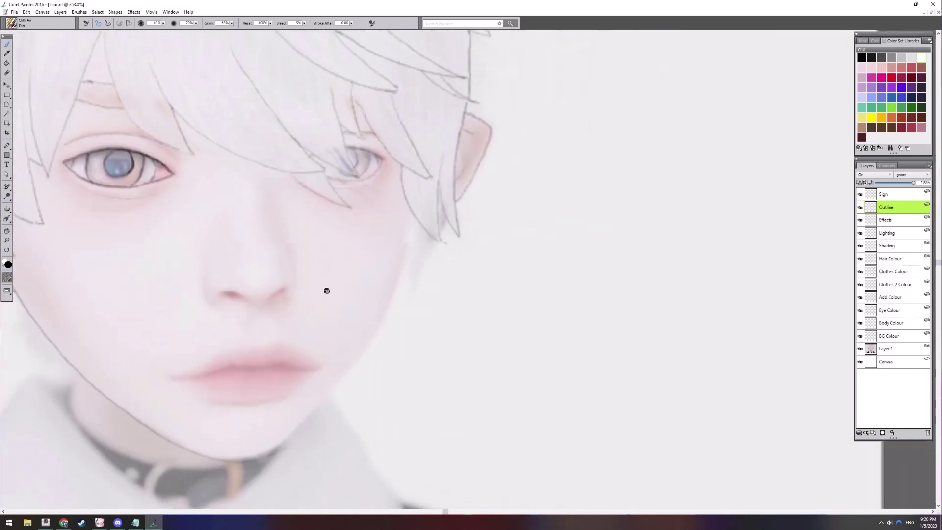
pyautogui.moveTo(445, 218); pyautogui.dragTo(439, 227)
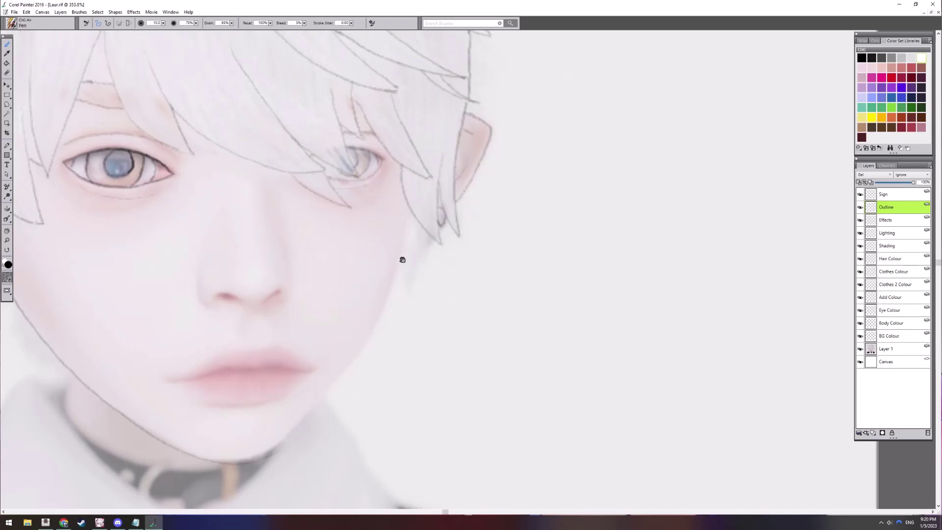
# Draw the pointed hair lock below the right-hand ear and trace the right-hand jawline down to the chin
pyautogui.moveTo(402, 259)
pyautogui.mouseDown()
pyautogui.moveTo(416, 248)
pyautogui.moveTo(428, 273)
pyautogui.mouseUp()
pyautogui.moveTo(445, 232); pyautogui.dragTo(531, 196)
pyautogui.moveTo(506, 166)
pyautogui.mouseDown()
pyautogui.moveTo(458, 300)
pyautogui.moveTo(373, 402)
pyautogui.mouseUp()
pyautogui.moveTo(495, 212); pyautogui.dragTo(514, 249)
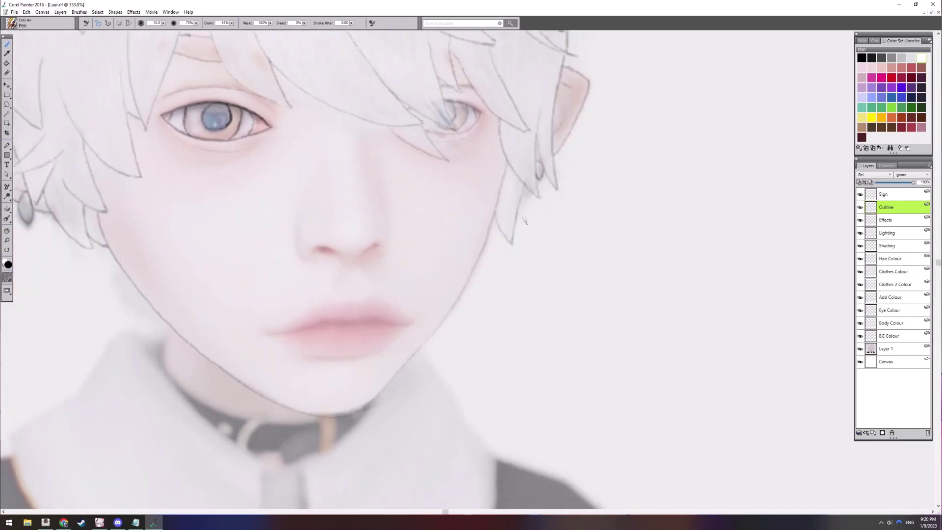
pyautogui.moveTo(413, 255); pyautogui.dragTo(510, 209)
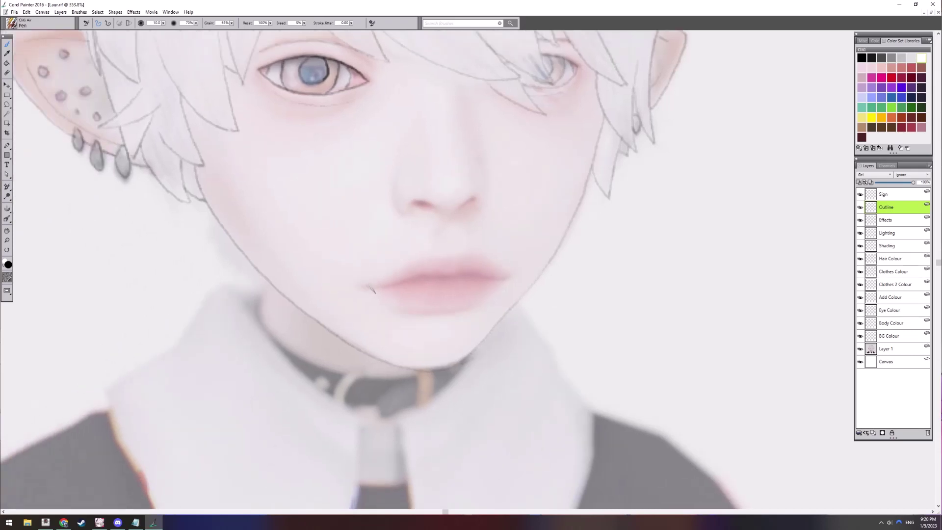
# Draw the mouth line with the lip contours, and outline the nose bridge, sides and nostrils
pyautogui.moveTo(374, 287); pyautogui.dragTo(476, 277)
pyautogui.moveTo(393, 259)
pyautogui.mouseDown()
pyautogui.moveTo(404, 280)
pyautogui.moveTo(426, 278)
pyautogui.mouseUp()
pyautogui.moveTo(400, 162); pyautogui.dragTo(387, 188)
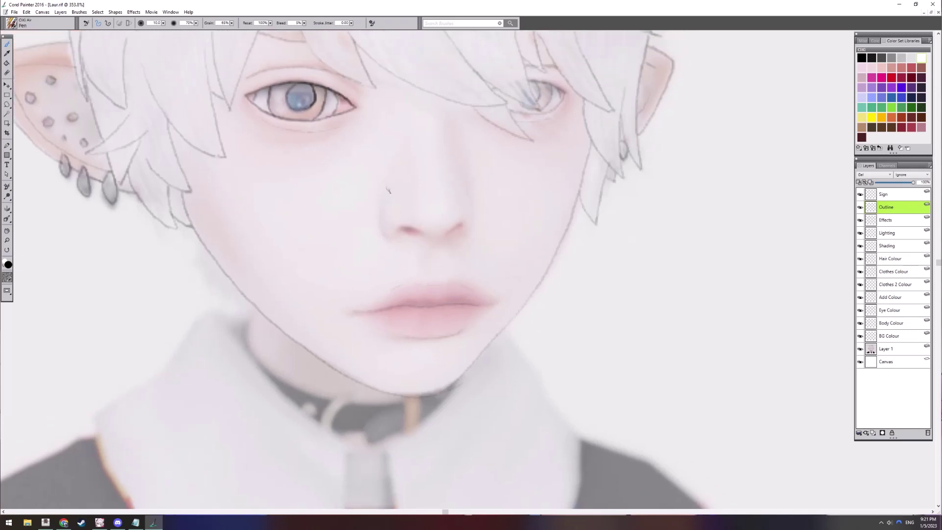
pyautogui.moveTo(424, 236); pyautogui.dragTo(445, 236)
pyautogui.moveTo(452, 286); pyautogui.dragTo(480, 189)
# Clean up the jawline beside the chin with the Eraser M variant, and return to the Pen variant
pyautogui.scroll(1, 480, 191)
pyautogui.rightClick(474, 260)
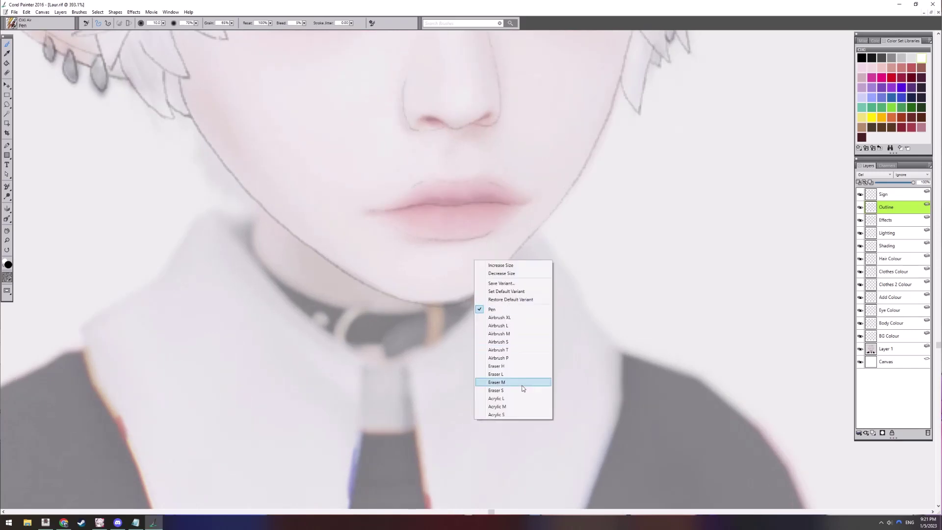
pyautogui.click(521, 384)
pyautogui.moveTo(483, 304); pyautogui.dragTo(474, 306)
pyautogui.rightClick(473, 249)
pyautogui.click(496, 297)
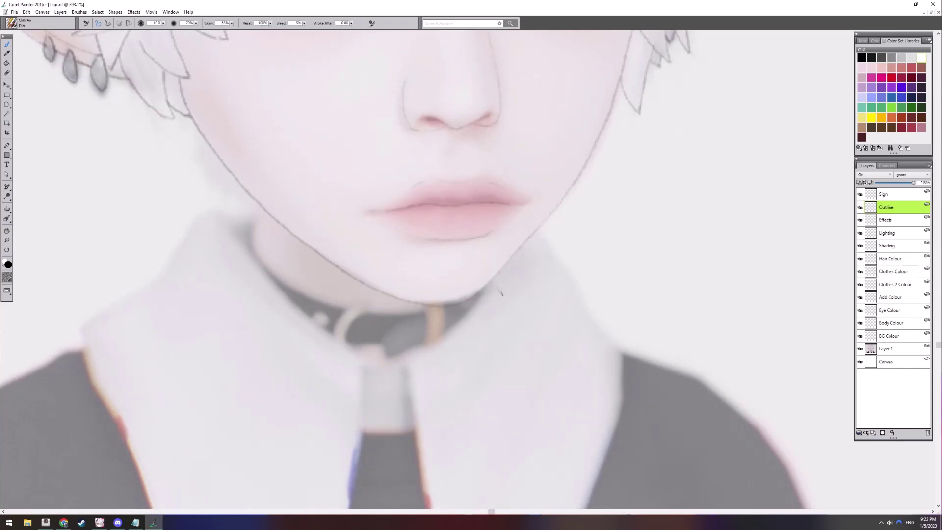
# Trace the lower lid and iris of the right-hand eye showing beneath the fringe
pyautogui.scroll(-1, 492, 290)
pyautogui.moveTo(454, 172); pyautogui.dragTo(501, 410)
pyautogui.moveTo(510, 214); pyautogui.dragTo(453, 268)
pyautogui.moveTo(501, 219); pyautogui.dragTo(474, 369)
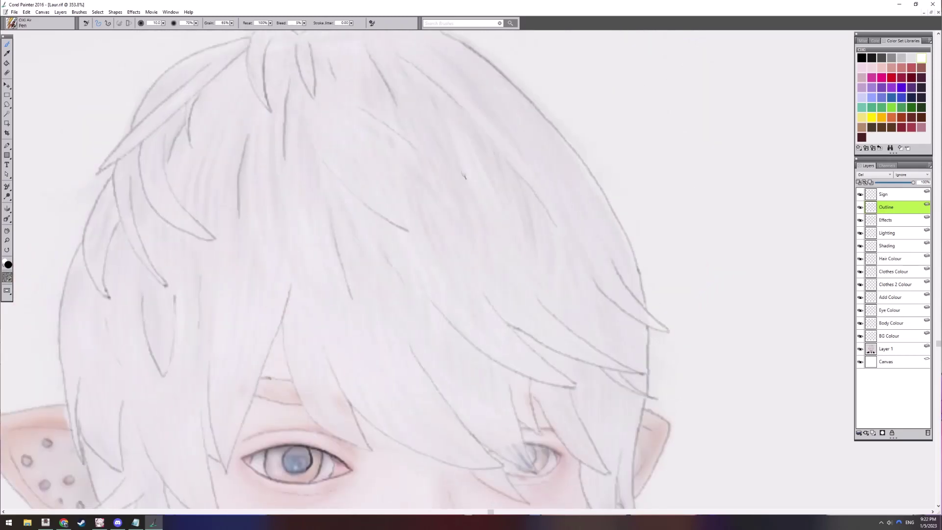
pyautogui.moveTo(515, 196); pyautogui.dragTo(452, 105)
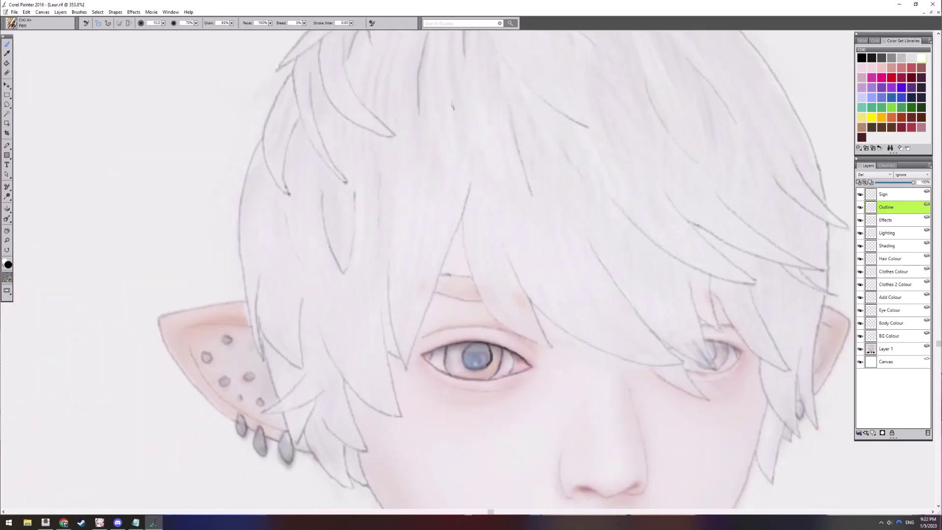
pyautogui.moveTo(528, 500); pyautogui.dragTo(297, 370)
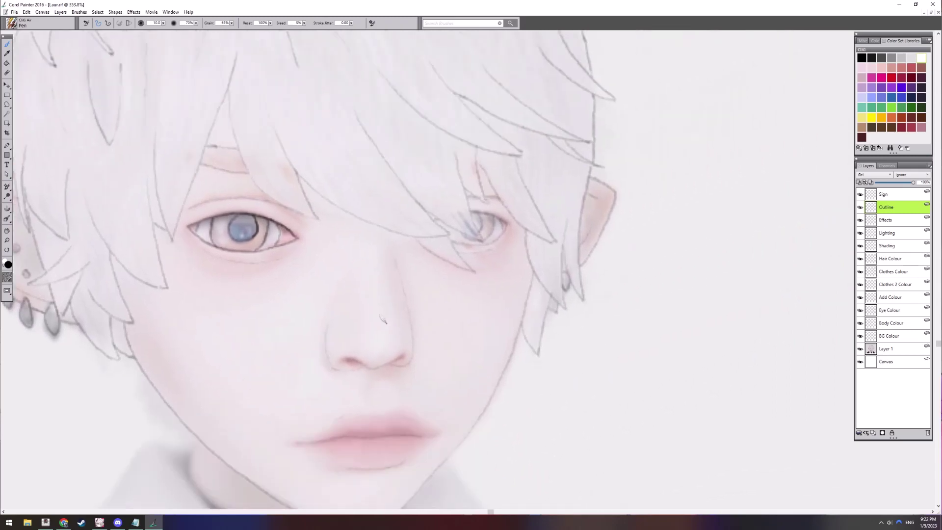
pyautogui.moveTo(450, 249); pyautogui.dragTo(507, 227)
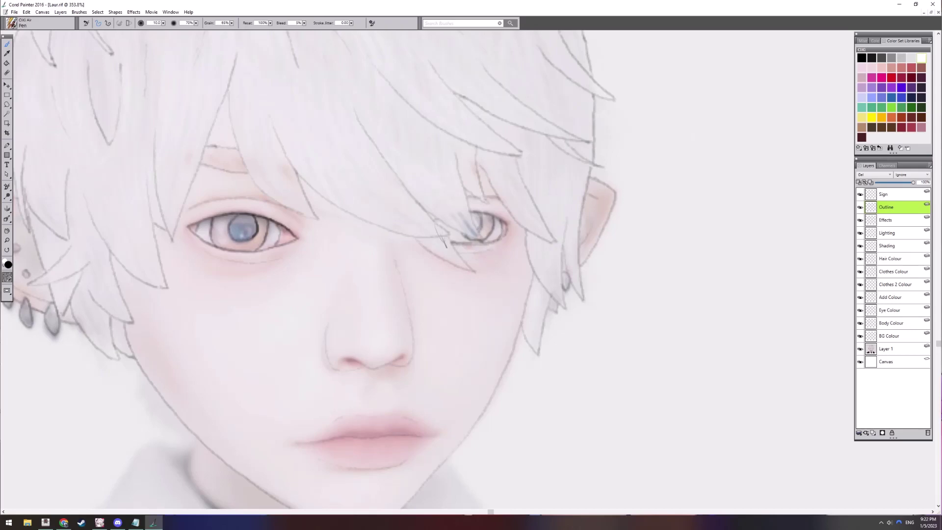
# Trace the left-hand side of the neck, the choker's upper edge and the top of its metal ring
pyautogui.moveTo(250, 493); pyautogui.dragTo(402, 212)
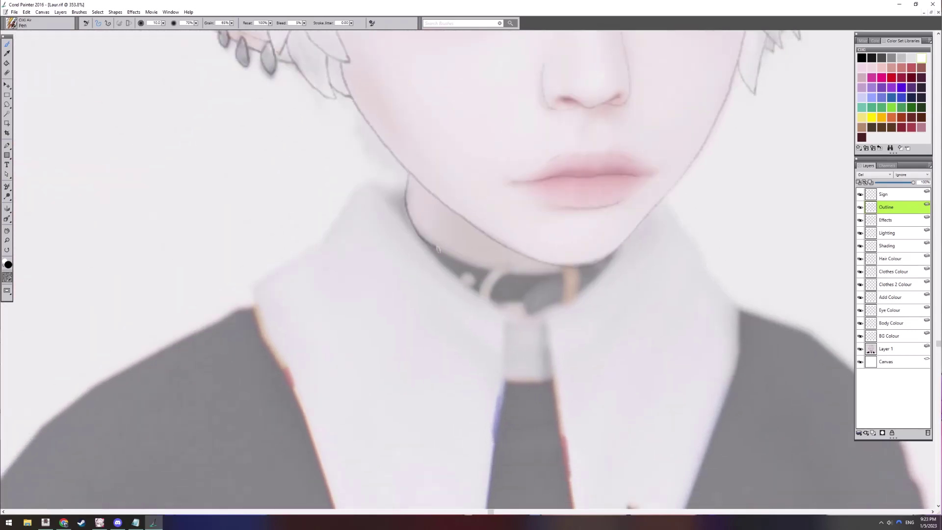
pyautogui.moveTo(490, 268); pyautogui.dragTo(494, 227)
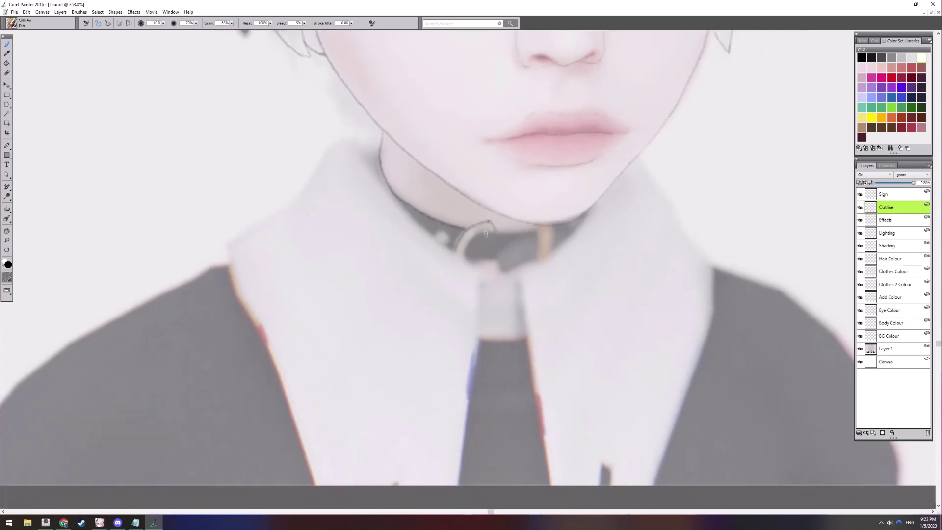
pyautogui.moveTo(485, 234); pyautogui.dragTo(373, 230)
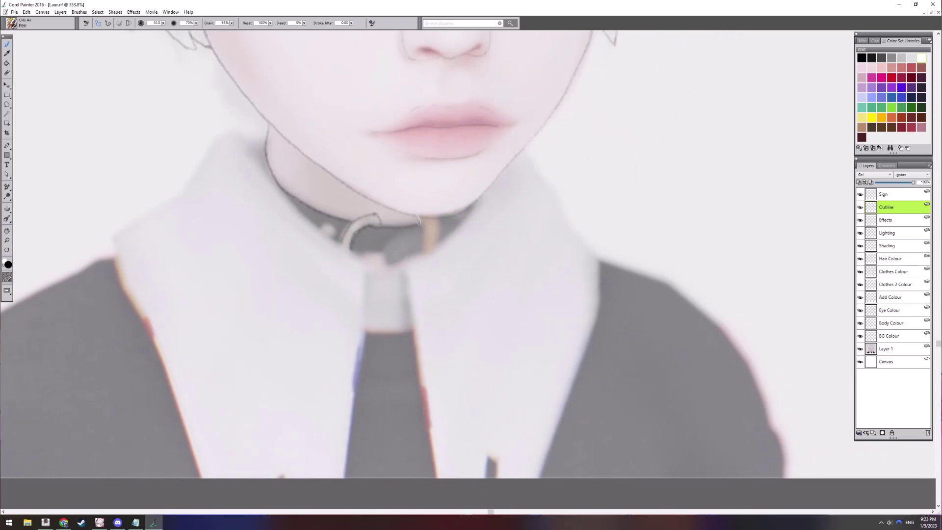
# Outline the choker's rounded strap end, orange loop, ring and stud, redoing a misplaced stroke
pyautogui.moveTo(433, 216)
pyautogui.mouseDown()
pyautogui.moveTo(439, 240)
pyautogui.moveTo(425, 253)
pyautogui.moveTo(516, 214)
pyautogui.mouseUp()
pyautogui.moveTo(454, 198)
pyautogui.mouseDown()
pyautogui.moveTo(440, 209)
pyautogui.moveTo(436, 235)
pyautogui.mouseUp()
pyautogui.hotkey('ctrl', 'z')
pyautogui.moveTo(454, 198)
pyautogui.mouseDown()
pyautogui.moveTo(438, 211)
pyautogui.moveTo(452, 237)
pyautogui.moveTo(485, 238)
pyautogui.mouseUp()
pyautogui.moveTo(411, 228); pyautogui.dragTo(444, 235)
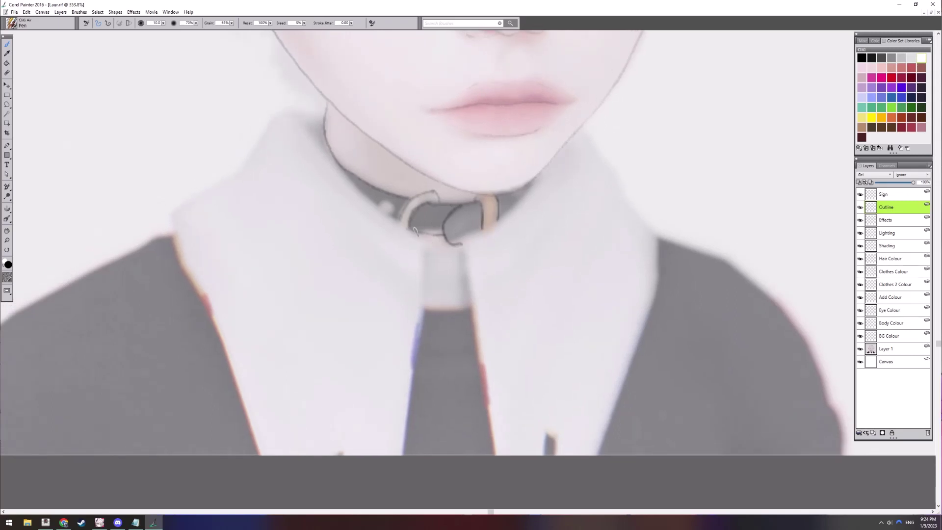
pyautogui.moveTo(378, 208); pyautogui.dragTo(389, 205)
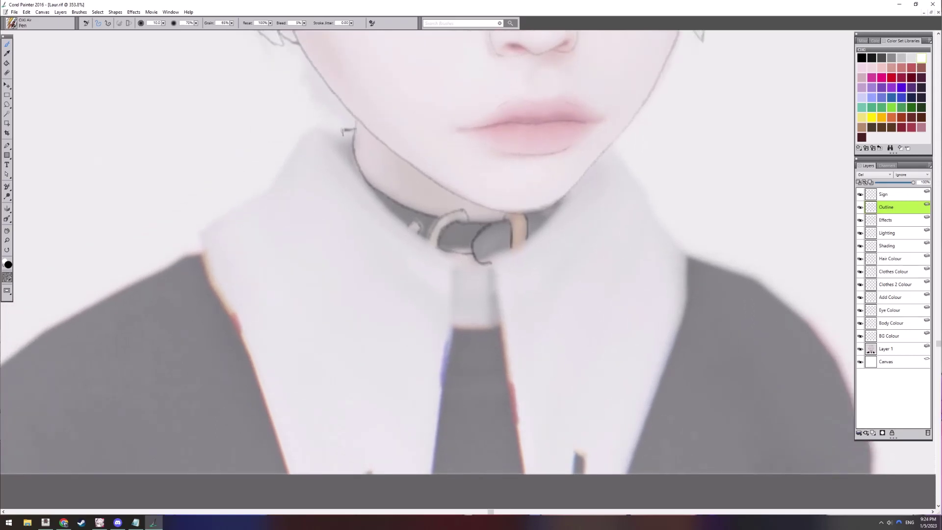
# Trace the outer edges of both white collar flaps down to the canvas edge, redoing the right-hand flap's first stroke
pyautogui.scroll(-3, 267, 394)
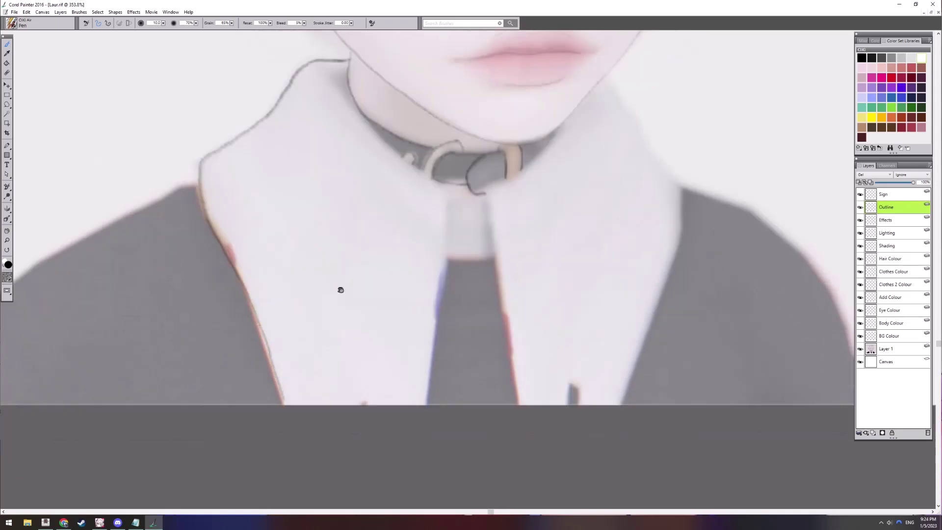
pyautogui.moveTo(274, 323); pyautogui.dragTo(276, 336)
pyautogui.moveTo(534, 239); pyautogui.dragTo(342, 353)
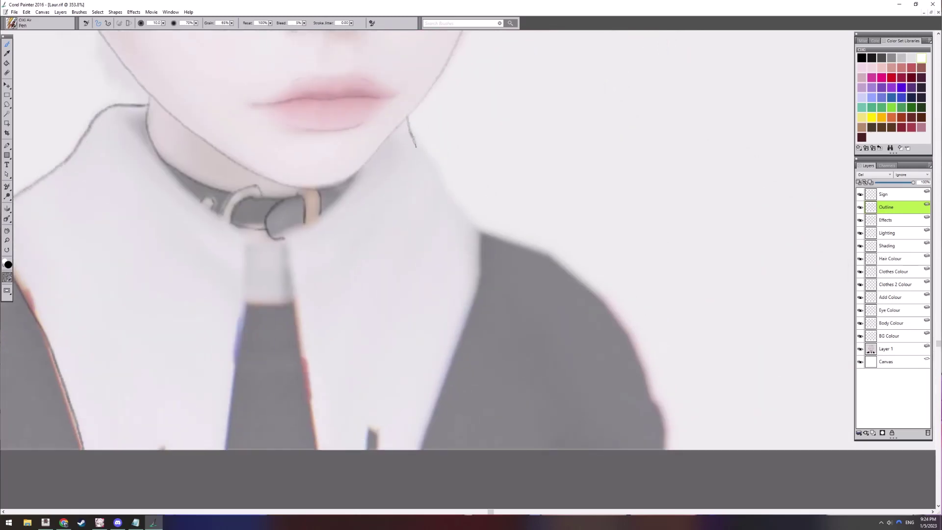
pyautogui.hotkey('ctrl', 'z')
pyautogui.moveTo(371, 303); pyautogui.dragTo(488, 313)
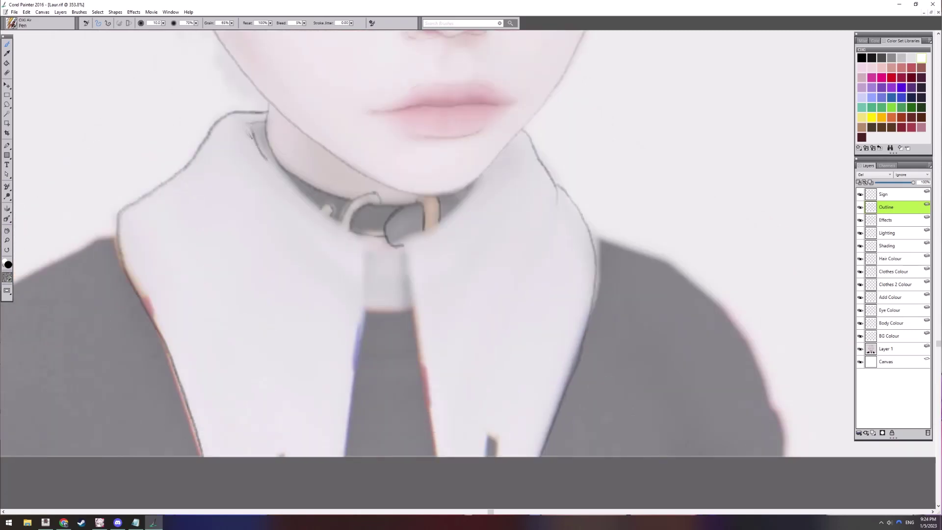
# Trace the inner edges of both collar flaps and the small grey band between them below the choker
pyautogui.moveTo(358, 231); pyautogui.dragTo(318, 234)
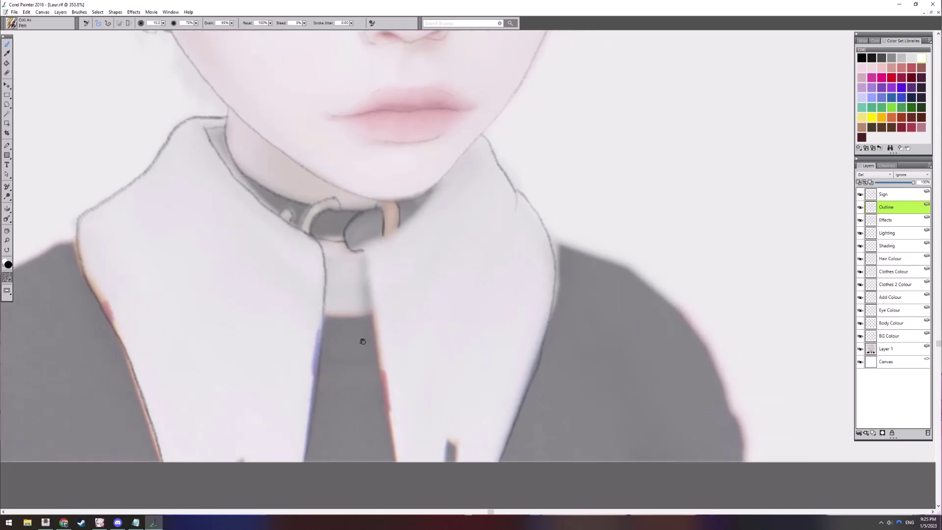
pyautogui.moveTo(362, 341); pyautogui.dragTo(324, 342)
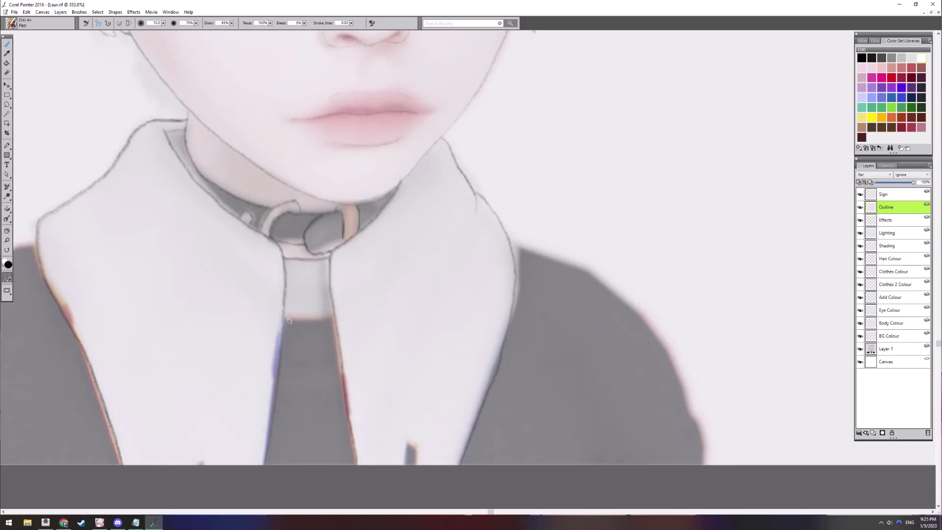
# Trace both shoulder contours of the dark top from the collar down to the canvas edge
pyautogui.moveTo(429, 279); pyautogui.dragTo(231, 258)
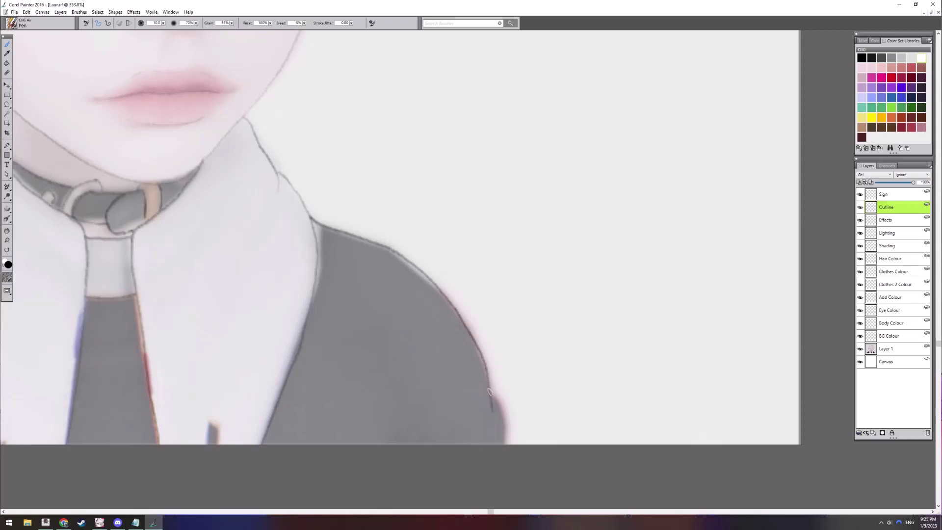
pyautogui.moveTo(162, 388); pyautogui.dragTo(769, 317)
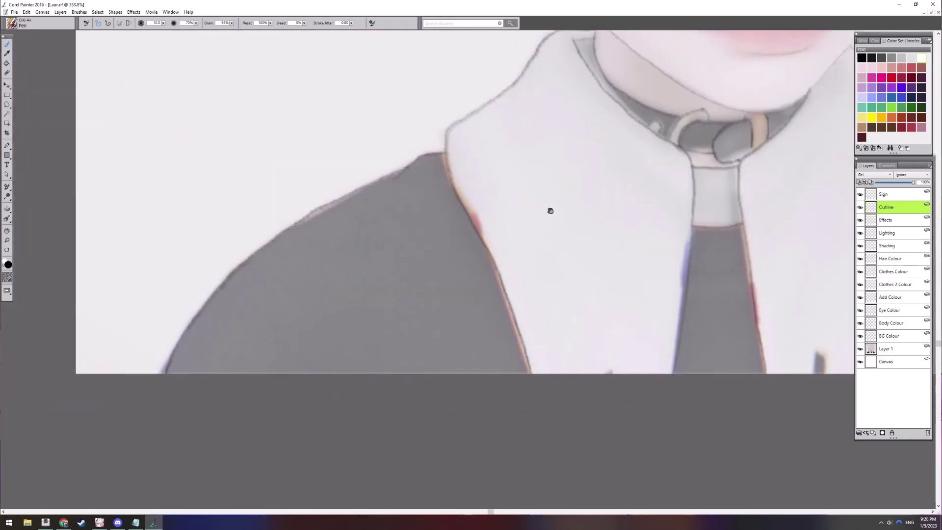
# Hide the Layer 1 reference to check the bare line art, and show it again
pyautogui.moveTo(549, 210); pyautogui.dragTo(357, 372)
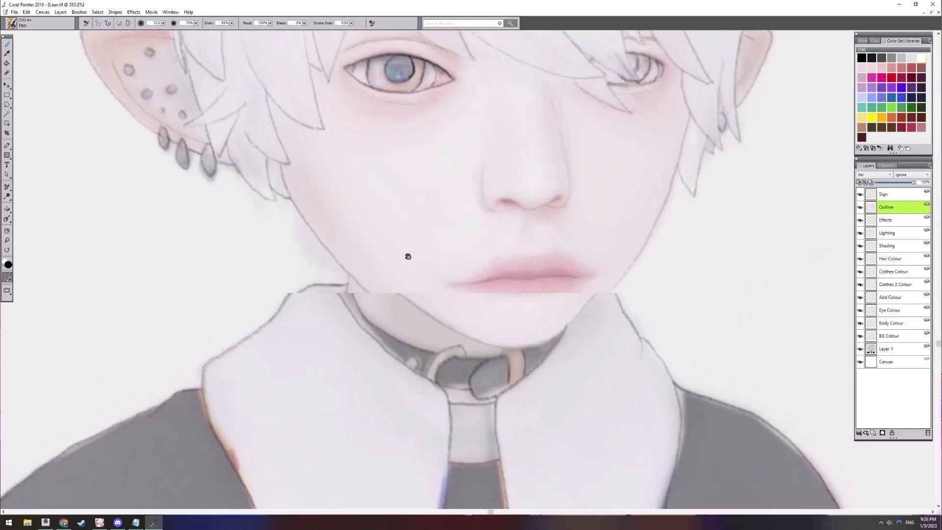
pyautogui.moveTo(407, 256)
pyautogui.mouseDown()
pyautogui.moveTo(387, 256)
pyautogui.moveTo(391, 276)
pyautogui.moveTo(409, 269)
pyautogui.mouseUp()
pyautogui.click(901, 259)
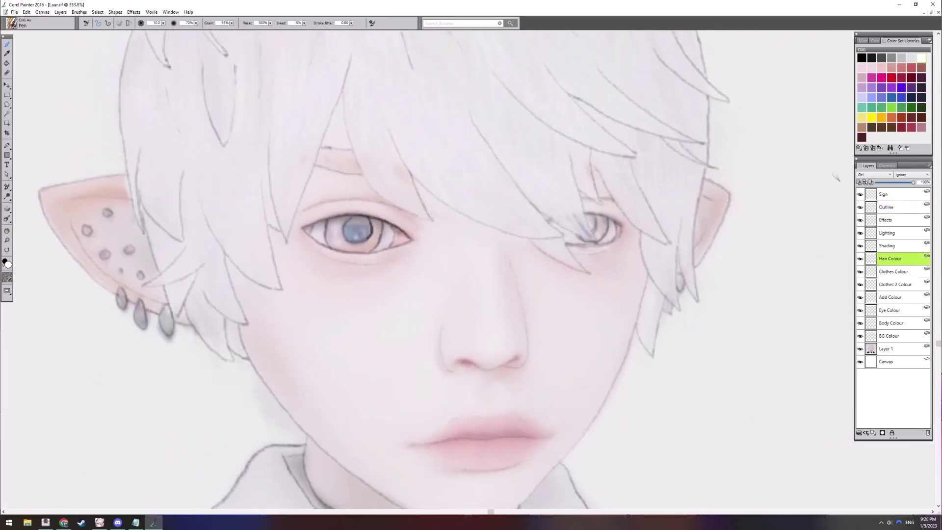
pyautogui.moveTo(752, 363); pyautogui.dragTo(729, 230)
pyautogui.click(860, 349)
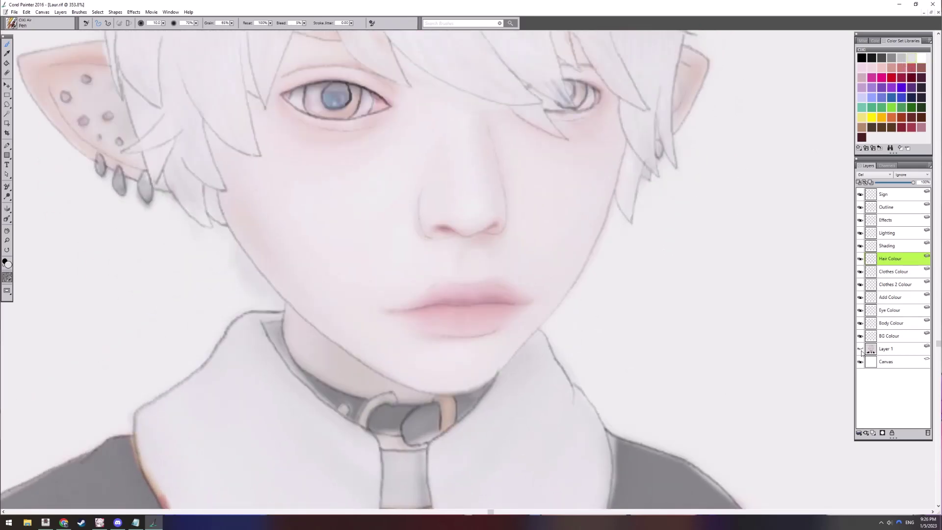
pyautogui.moveTo(529, 365); pyautogui.dragTo(621, 313)
pyautogui.scroll(1, 620, 318)
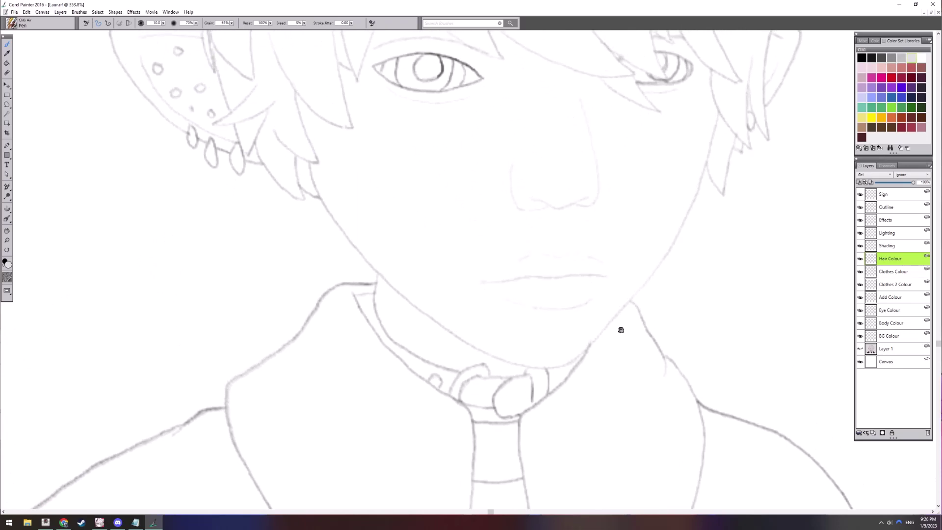
pyautogui.click(860, 349)
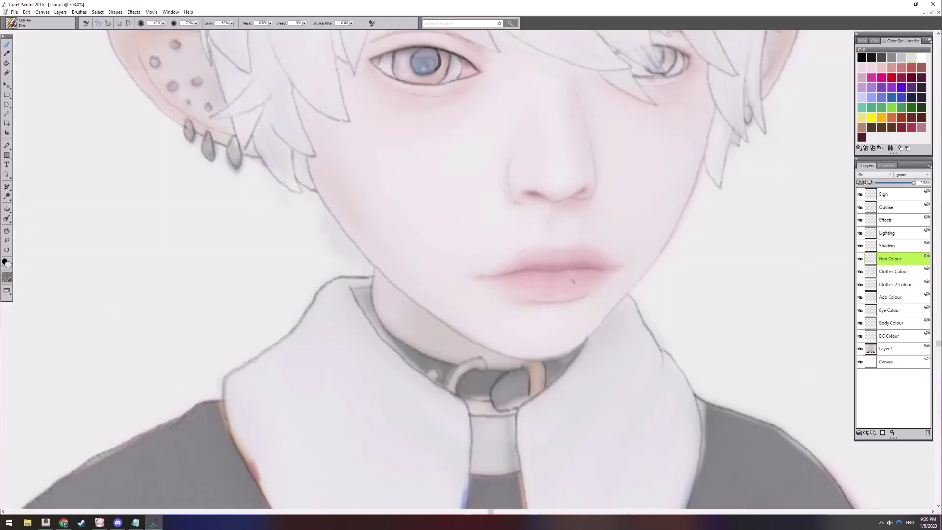
# Hide the Layer 1 reference and add short lines inside the collar's left-hand inner fold on the Outline layer
pyautogui.click(892, 210)
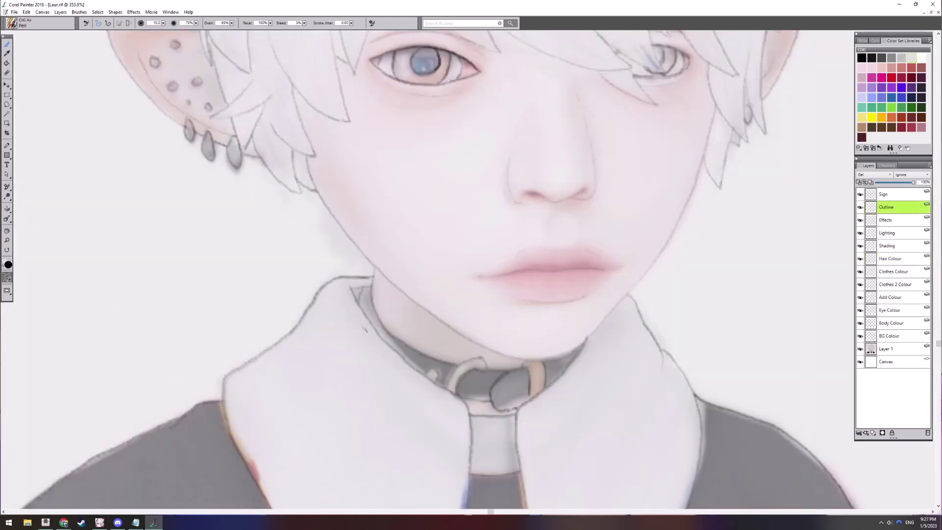
pyautogui.click(860, 348)
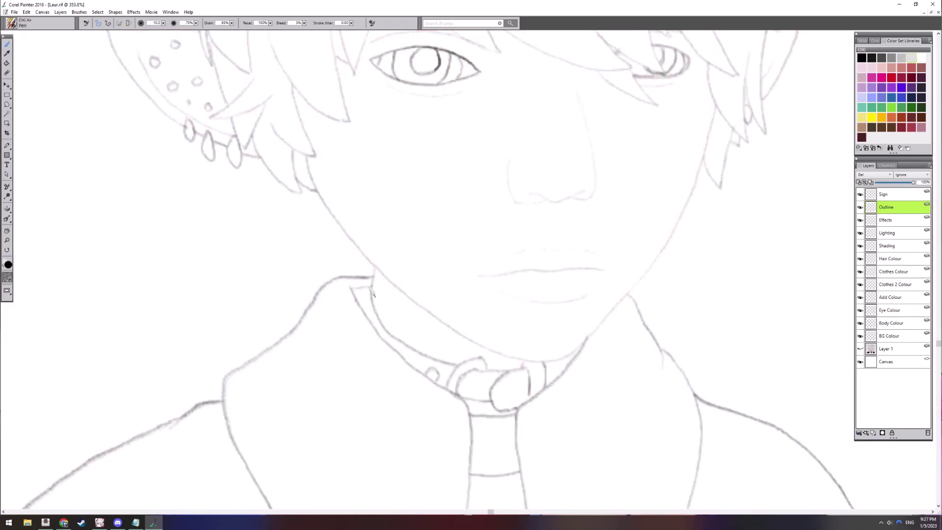
pyautogui.moveTo(633, 345); pyautogui.dragTo(624, 338)
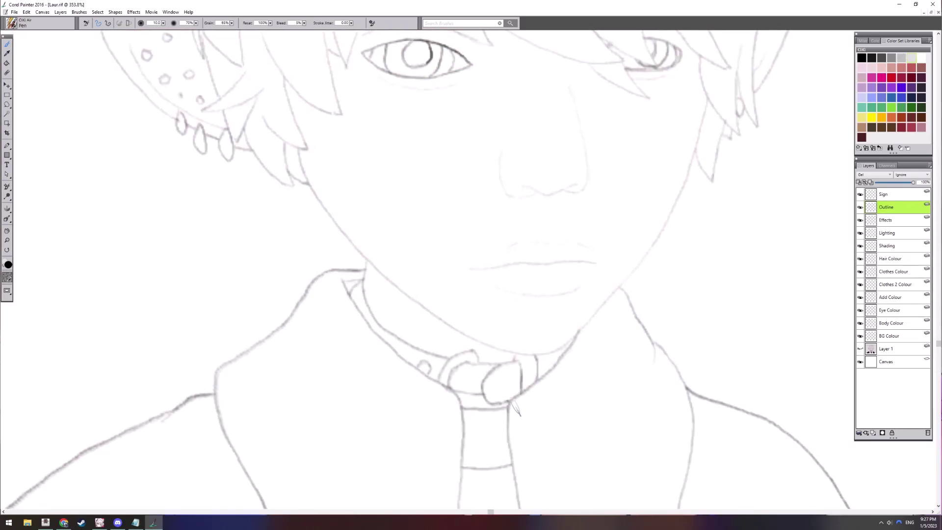
# Darken the nose contour and the mouth line with firmer strokes over the existing lines
pyautogui.moveTo(515, 287); pyautogui.dragTo(399, 343)
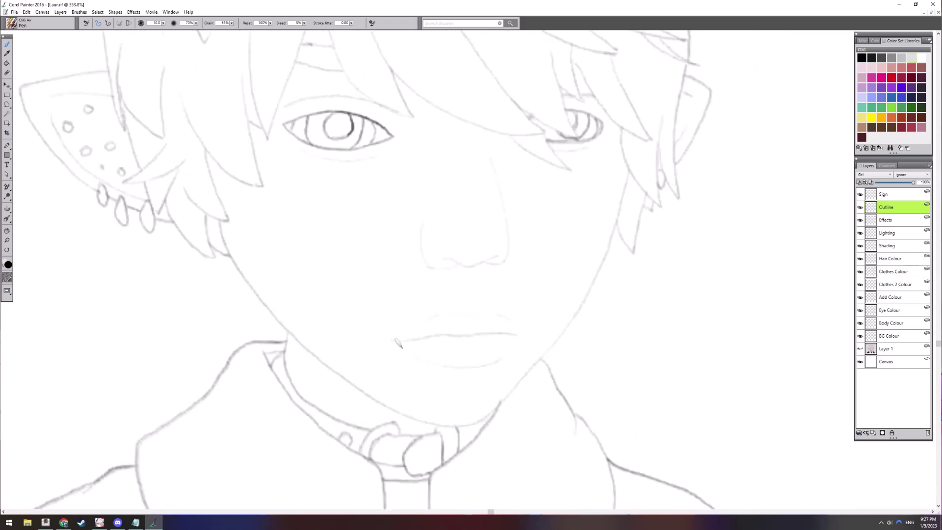
pyautogui.moveTo(469, 257); pyautogui.dragTo(459, 279)
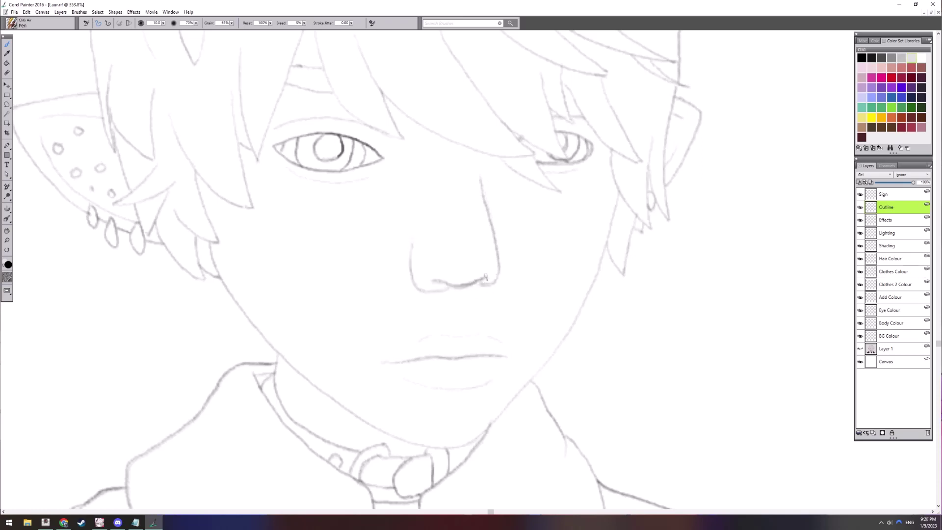
pyautogui.moveTo(421, 231); pyautogui.dragTo(419, 243)
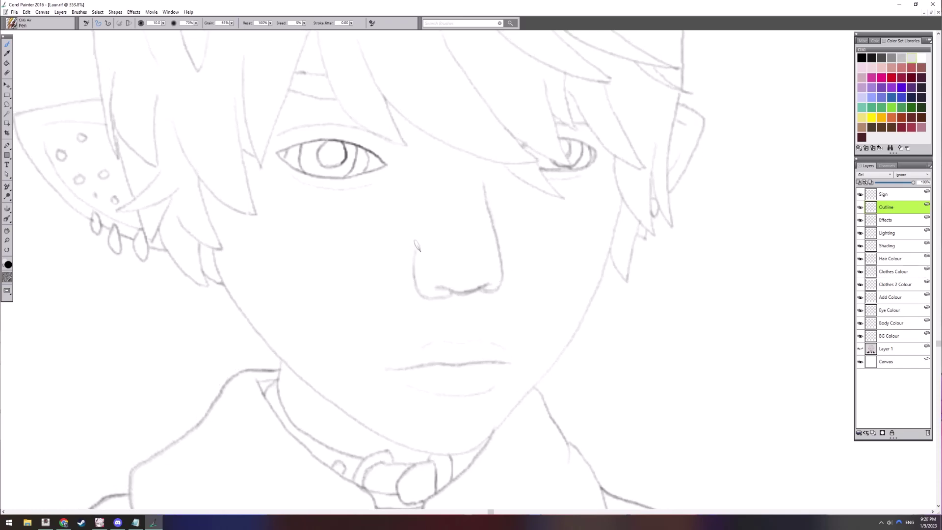
# Paint a soft light grey base over the whole hair on the Hair Colour layer with the Airbrush L variant
pyautogui.click(890, 259)
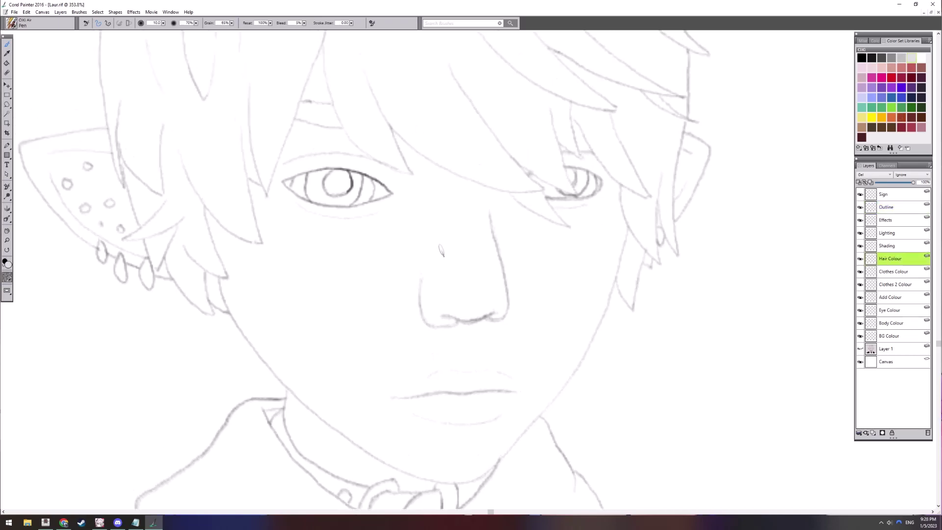
pyautogui.rightClick(435, 245)
pyautogui.click(478, 318)
pyautogui.rightClick(476, 319)
pyautogui.click(508, 383)
pyautogui.scroll(-3, 508, 373)
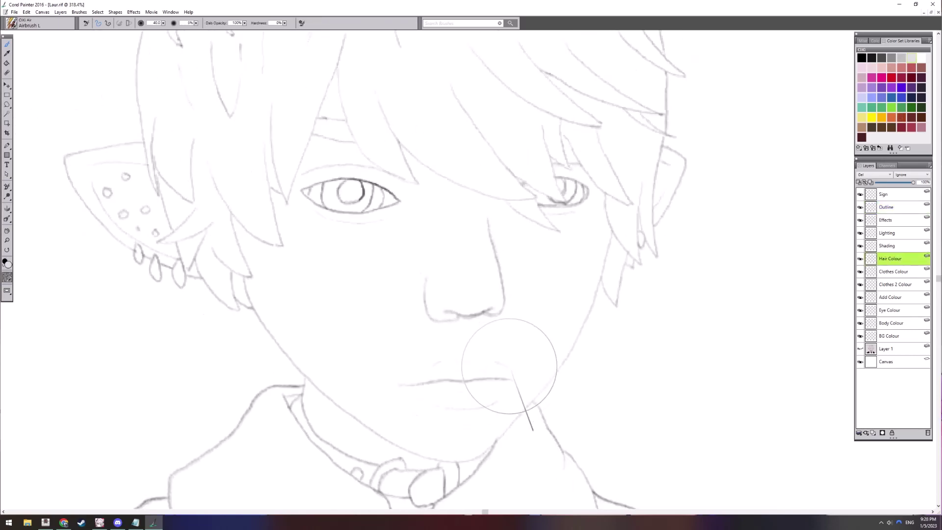
pyautogui.moveTo(443, 274); pyautogui.dragTo(444, 299)
pyautogui.moveTo(441, 230); pyautogui.dragTo(464, 322)
pyautogui.moveTo(431, 91)
pyautogui.mouseDown()
pyautogui.moveTo(339, 83)
pyautogui.moveTo(399, 155)
pyautogui.mouseUp()
pyautogui.scroll(-1, 428, 193)
pyautogui.moveTo(427, 193); pyautogui.dragTo(420, 179)
pyautogui.moveTo(330, 232)
pyautogui.mouseDown()
pyautogui.moveTo(330, 292)
pyautogui.moveTo(364, 337)
pyautogui.moveTo(394, 236)
pyautogui.moveTo(359, 251)
pyautogui.moveTo(356, 185)
pyautogui.mouseUp()
pyautogui.moveTo(435, 88)
pyautogui.mouseDown()
pyautogui.moveTo(578, 229)
pyautogui.moveTo(562, 334)
pyautogui.moveTo(531, 257)
pyautogui.moveTo(564, 269)
pyautogui.moveTo(424, 257)
pyautogui.moveTo(506, 291)
pyautogui.moveTo(492, 254)
pyautogui.moveTo(513, 248)
pyautogui.moveTo(523, 166)
pyautogui.moveTo(456, 192)
pyautogui.moveTo(471, 253)
pyautogui.moveTo(424, 168)
pyautogui.moveTo(401, 222)
pyautogui.moveTo(311, 185)
pyautogui.mouseUp()
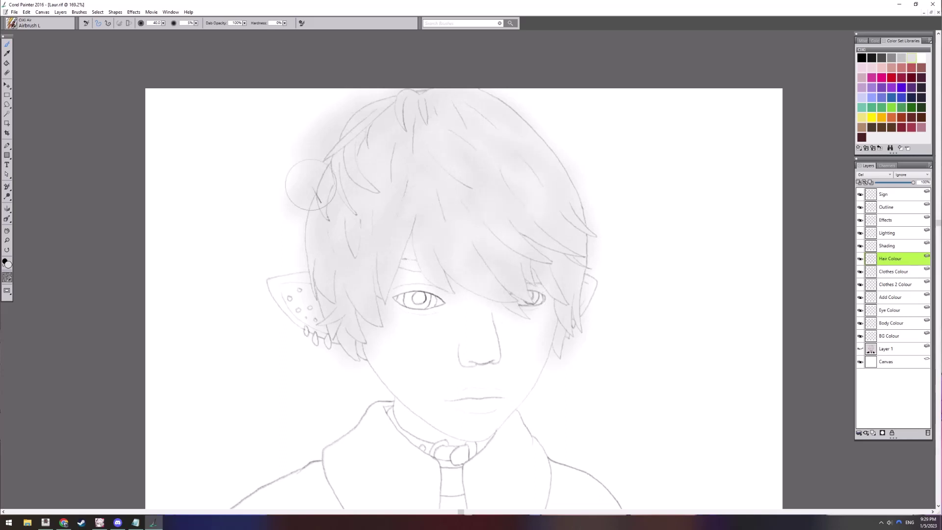
# Lighten and even out the grey hair base on the Hair Colour layer with white using the Airbrush XL variant
pyautogui.rightClick(402, 251)
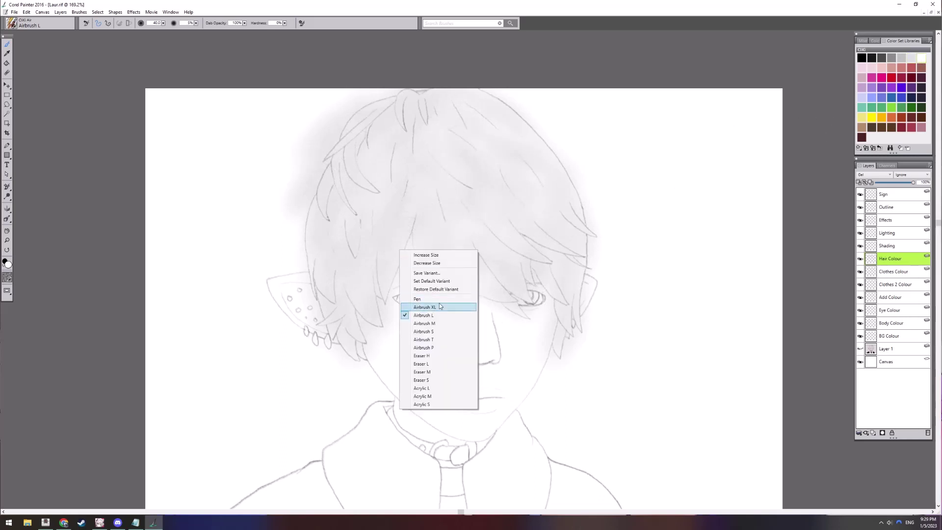
pyautogui.click(432, 307)
pyautogui.moveTo(377, 169); pyautogui.dragTo(373, 216)
pyautogui.scroll(-4, 402, 226)
pyautogui.hotkey('ctrl', '-')
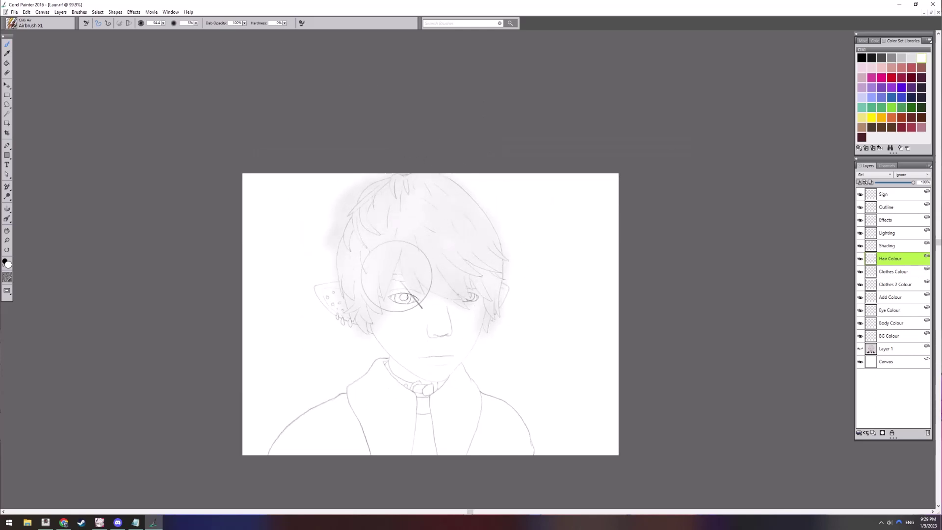
pyautogui.scroll(8, 396, 278)
pyautogui.moveTo(375, 326); pyautogui.dragTo(491, 206)
pyautogui.scroll(2, 454, 232)
pyautogui.moveTo(454, 232); pyautogui.dragTo(492, 281)
# Erase the hair colour overspray from the face, the pierced ear and the hair's outer edge on that side with Eraser L
pyautogui.rightClick(402, 233)
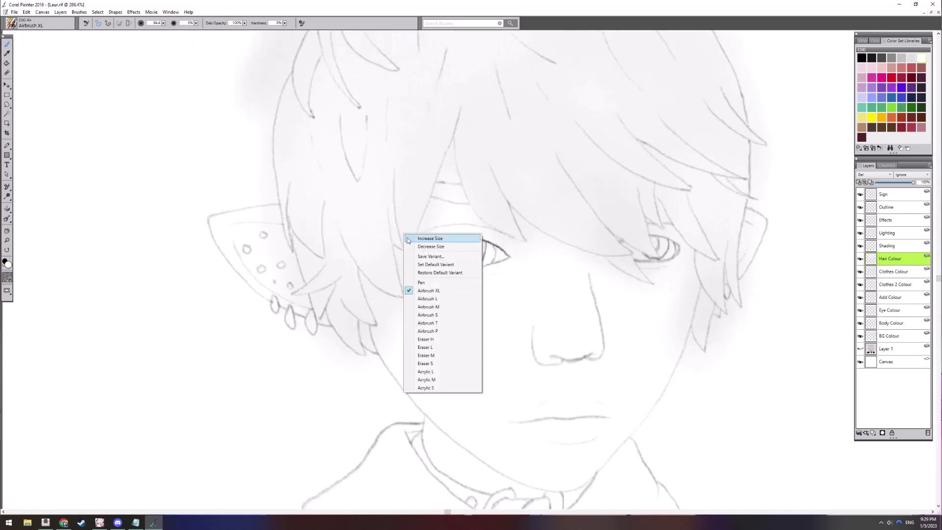
pyautogui.click(428, 356)
pyautogui.rightClick(462, 154)
pyautogui.click(488, 271)
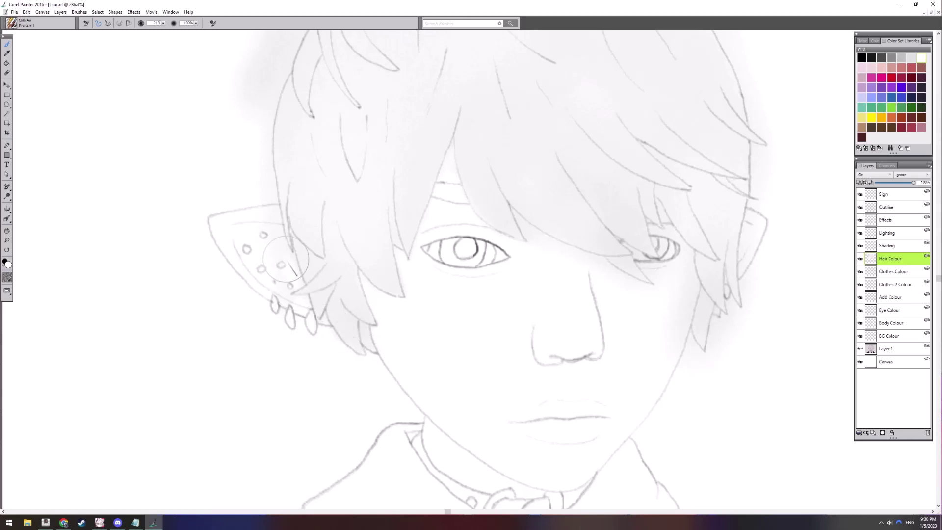
pyautogui.scroll(3, 296, 177)
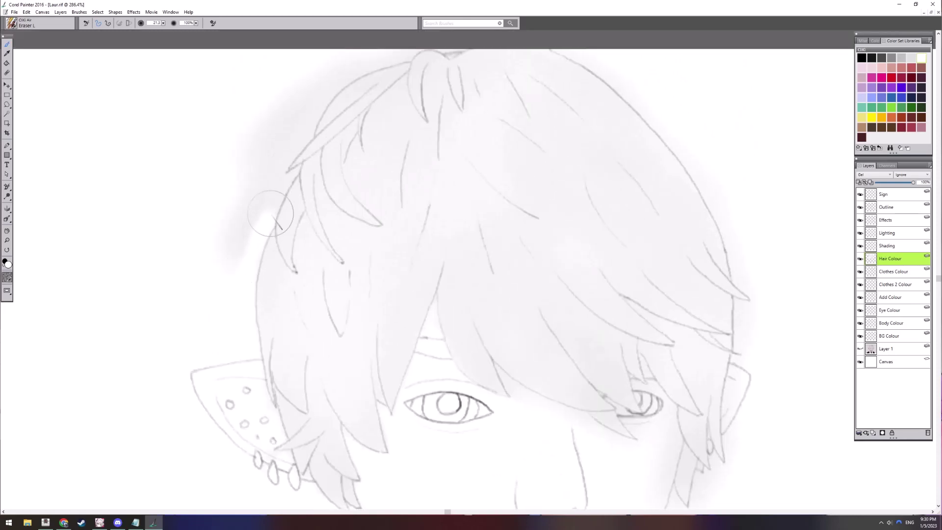
pyautogui.moveTo(282, 175)
pyautogui.mouseDown()
pyautogui.moveTo(328, 83)
pyautogui.moveTo(229, 186)
pyautogui.moveTo(351, 48)
pyautogui.moveTo(352, 76)
pyautogui.moveTo(413, 51)
pyautogui.mouseUp()
pyautogui.moveTo(488, 366); pyautogui.dragTo(226, 250)
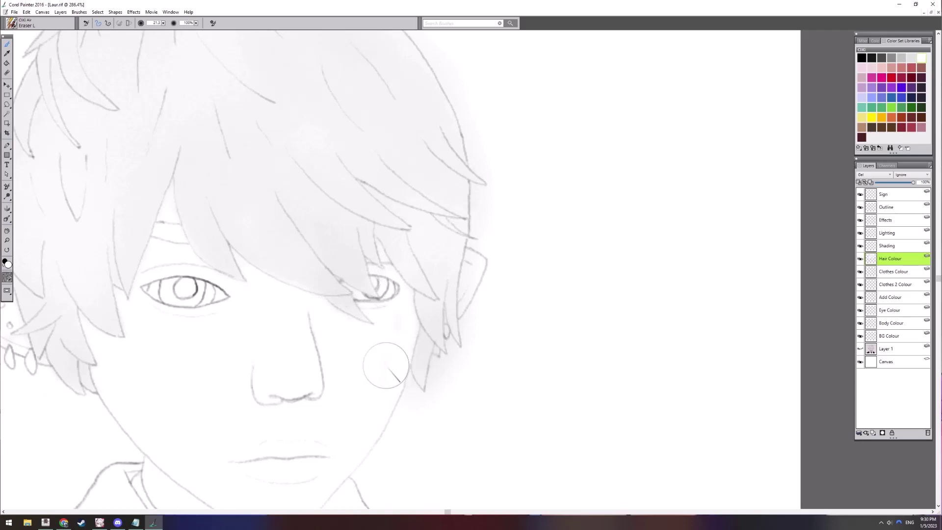
# Erase the remaining overspray along the opposite cheek, ear and outer hair contour up to the crown
pyautogui.scroll(-1, 416, 267)
pyautogui.hscroll(1, 415, 267)
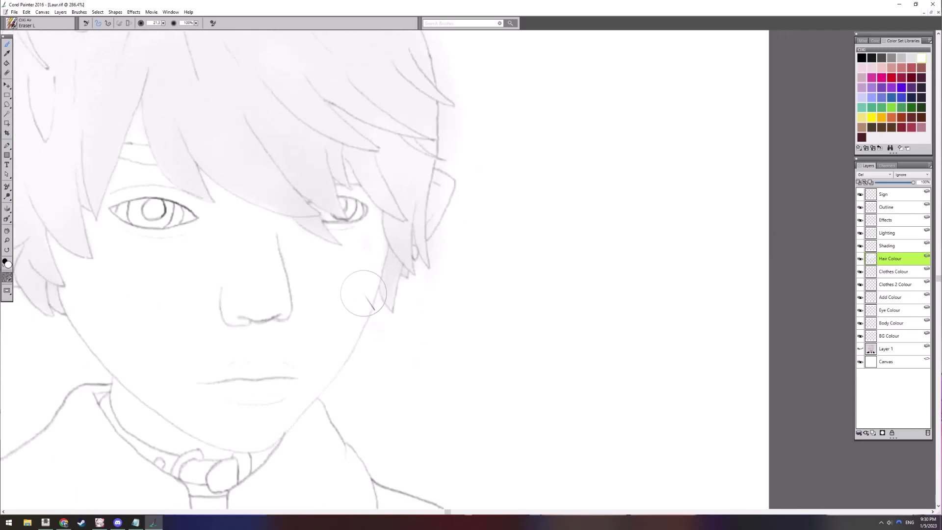
pyautogui.scroll(2, 364, 294)
pyautogui.hscroll(1, 363, 293)
pyautogui.scroll(1, 400, 308)
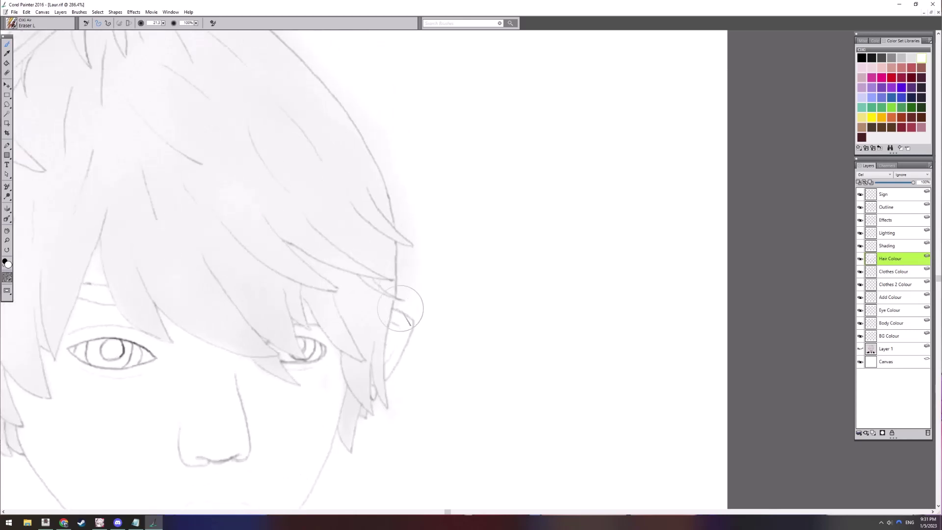
pyautogui.scroll(2, 387, 221)
pyautogui.hscroll(-1, 388, 220)
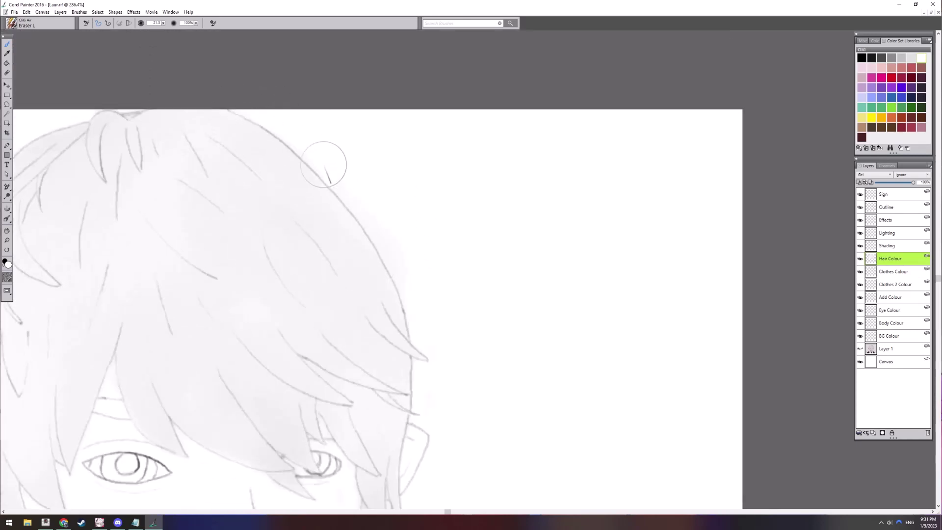
pyautogui.moveTo(310, 378); pyautogui.dragTo(343, 333)
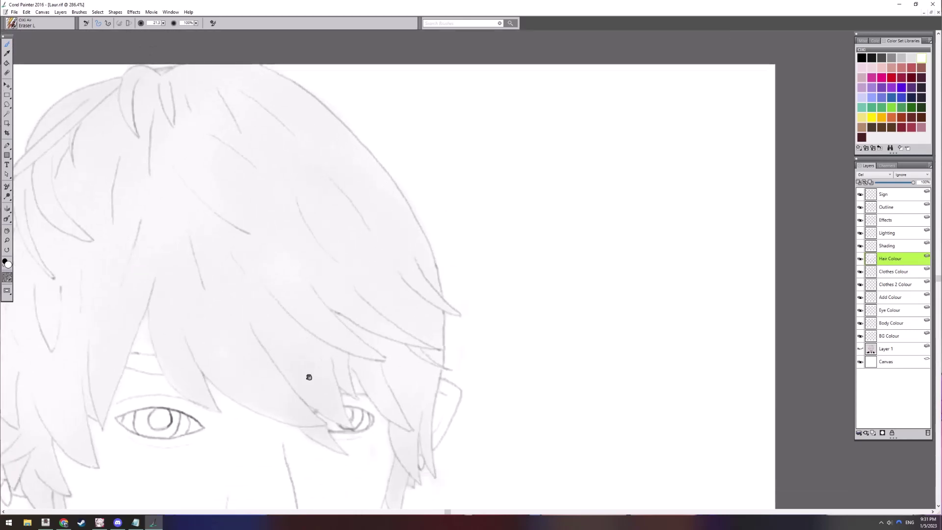
pyautogui.moveTo(267, 465)
pyautogui.mouseDown()
pyautogui.moveTo(419, 240)
pyautogui.moveTo(470, 338)
pyautogui.mouseUp()
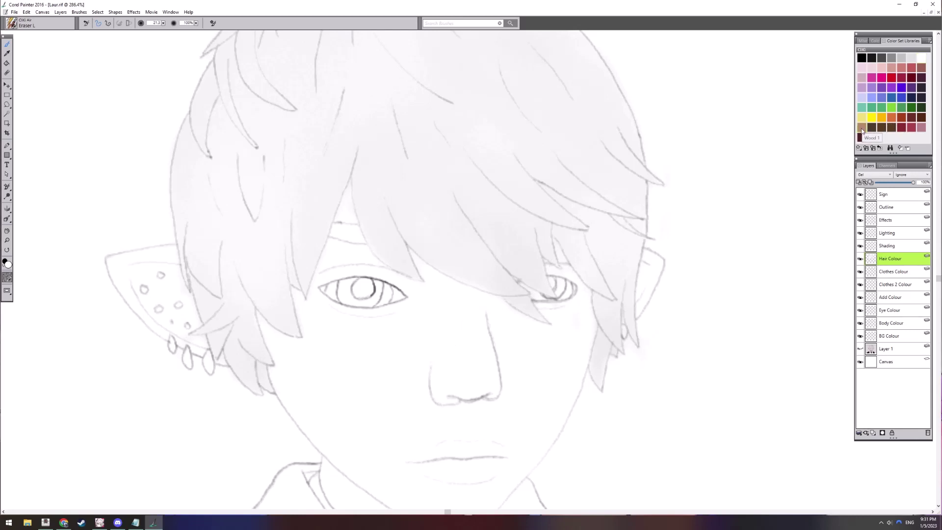
# Fill the visible eyebrow with a muted greyish brown using Airbrush M and trim its edges with Eraser M
pyautogui.click(873, 42)
pyautogui.click(882, 78)
pyautogui.moveTo(383, 265); pyautogui.dragTo(392, 265)
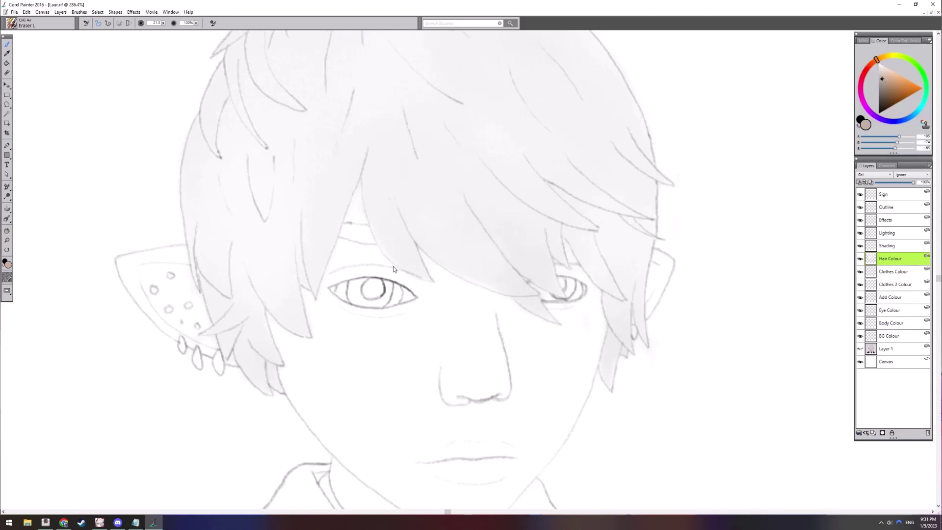
pyautogui.rightClick(393, 266)
pyautogui.click(437, 338)
pyautogui.moveTo(351, 231)
pyautogui.mouseDown()
pyautogui.moveTo(368, 245)
pyautogui.moveTo(342, 229)
pyautogui.mouseUp()
pyautogui.rightClick(342, 229)
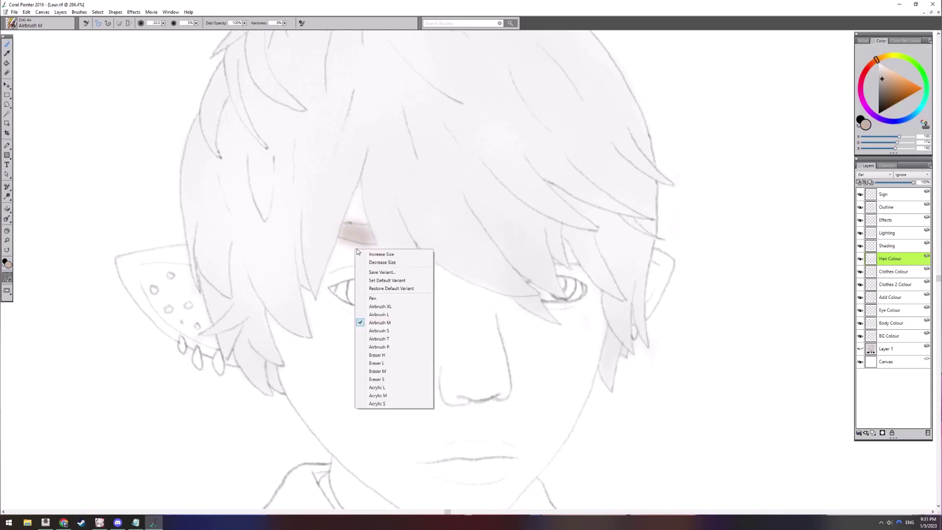
pyautogui.click(388, 365)
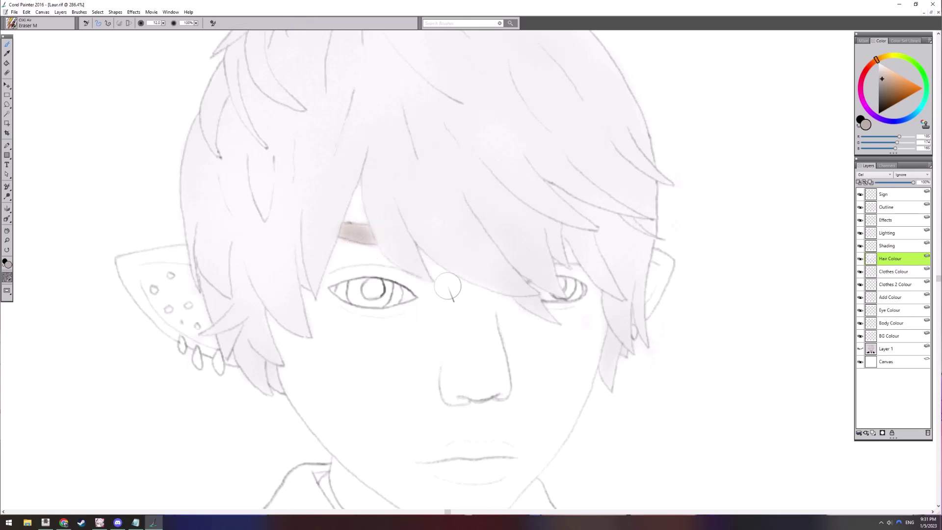
pyautogui.scroll(-1, 447, 286)
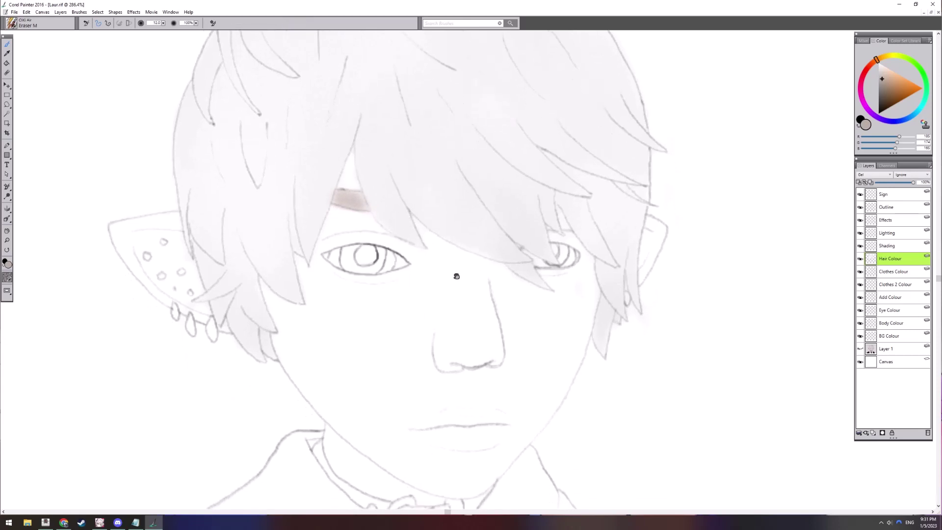
# Paint a soft grey base over both sides of the collar on the Clothes Colour layer with Airbrush L
pyautogui.click(907, 274)
pyautogui.click(902, 41)
pyautogui.scroll(-8, 472, 158)
pyautogui.rightClick(399, 223)
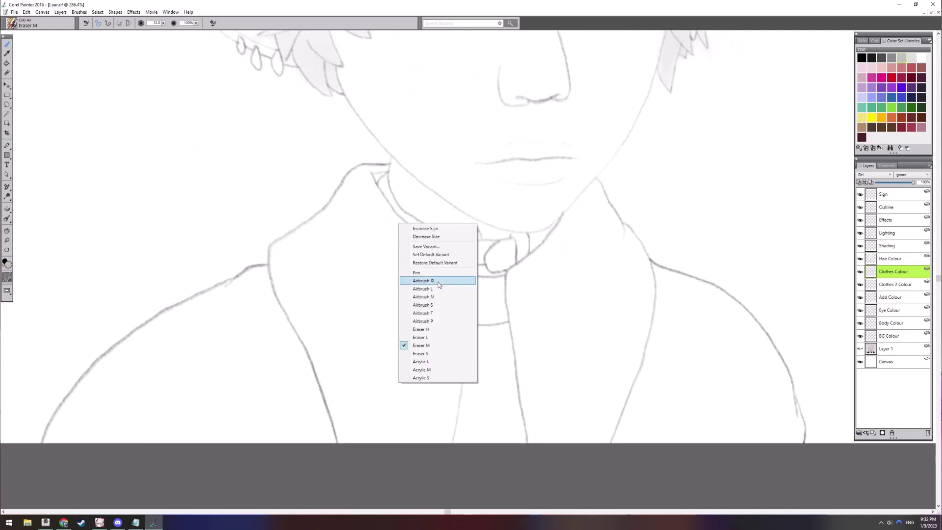
pyautogui.click(438, 288)
pyautogui.scroll(-5, 437, 288)
pyautogui.moveTo(417, 295); pyautogui.dragTo(393, 318)
pyautogui.moveTo(385, 243)
pyautogui.mouseDown()
pyautogui.moveTo(338, 301)
pyautogui.moveTo(364, 362)
pyautogui.moveTo(413, 351)
pyautogui.moveTo(434, 308)
pyautogui.moveTo(376, 257)
pyautogui.moveTo(397, 314)
pyautogui.moveTo(362, 309)
pyautogui.mouseUp()
pyautogui.moveTo(519, 253)
pyautogui.mouseDown()
pyautogui.moveTo(542, 278)
pyautogui.moveTo(519, 377)
pyautogui.moveTo(495, 368)
pyautogui.moveTo(468, 313)
pyautogui.moveTo(492, 352)
pyautogui.moveTo(484, 399)
pyautogui.moveTo(512, 322)
pyautogui.moveTo(499, 271)
pyautogui.moveTo(541, 269)
pyautogui.moveTo(478, 347)
pyautogui.mouseUp()
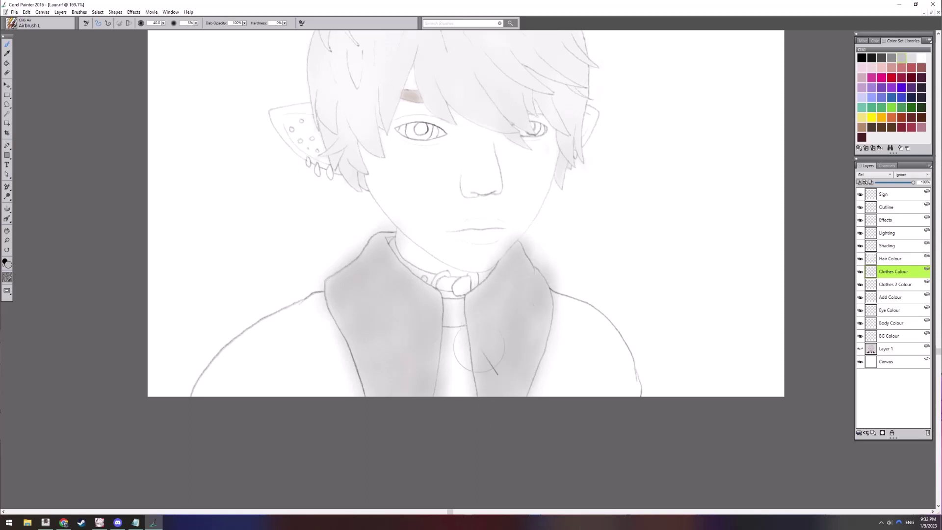
# Lighten the collar's grey base by brushing white over it with Airbrush XL
pyautogui.rightClick(375, 253)
pyautogui.click(393, 265)
pyautogui.scroll(-3, 392, 319)
pyautogui.click(920, 58)
pyautogui.moveTo(506, 259)
pyautogui.mouseDown()
pyautogui.moveTo(489, 351)
pyautogui.moveTo(505, 267)
pyautogui.mouseUp()
pyautogui.moveTo(396, 273); pyautogui.dragTo(418, 276)
pyautogui.scroll(7, 470, 269)
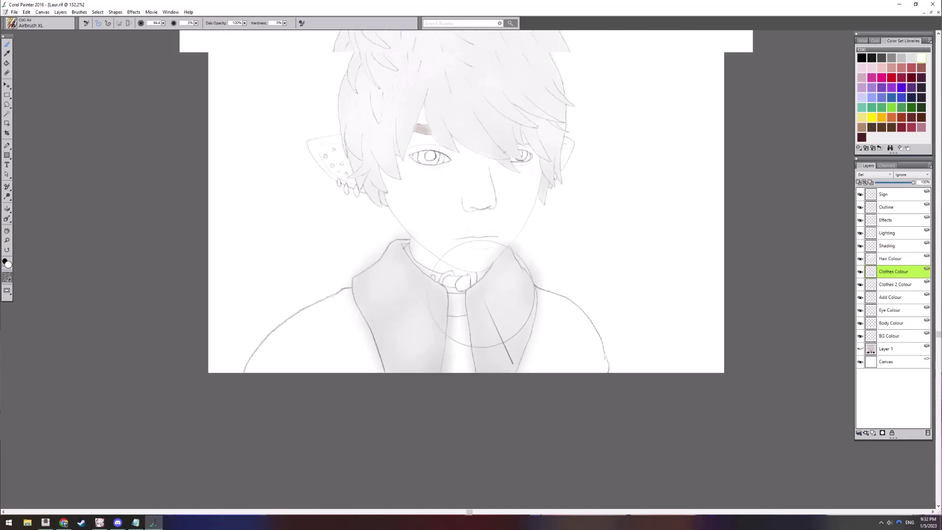
pyautogui.moveTo(458, 316); pyautogui.dragTo(473, 269)
# Fill the tie knot light grey with Airbrush M and erase the overspray around the knot and collar with Eraser L
pyautogui.rightClick(391, 269)
pyautogui.click(416, 342)
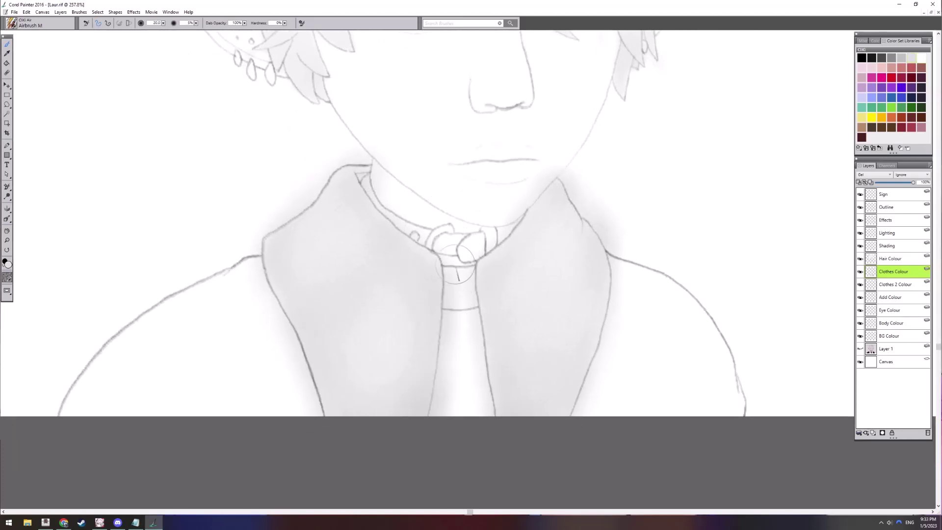
pyautogui.rightClick(440, 297)
pyautogui.click(461, 411)
pyautogui.scroll(-2, 461, 392)
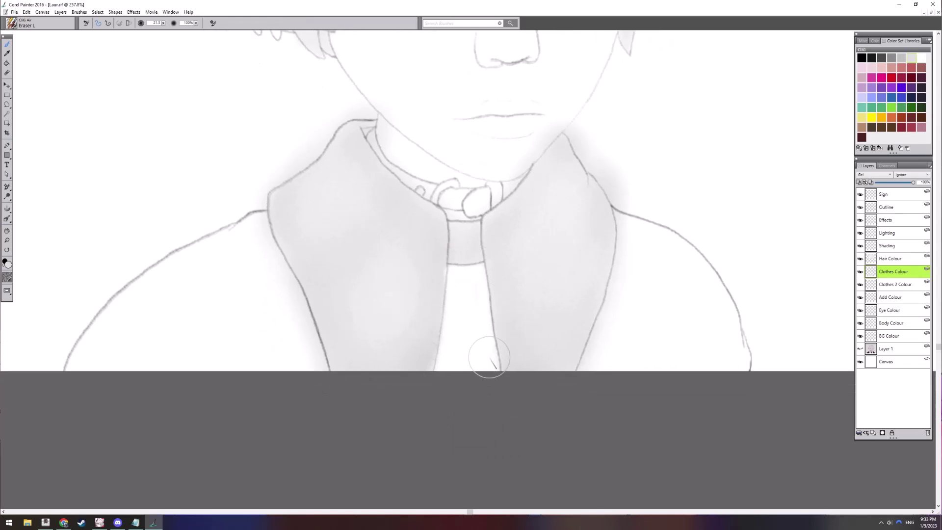
pyautogui.scroll(2, 432, 277)
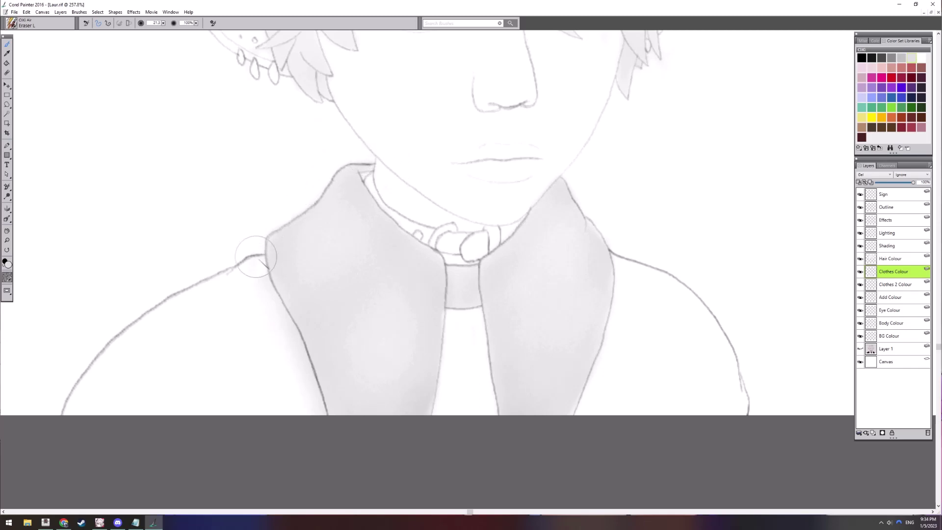
pyautogui.moveTo(583, 340); pyautogui.dragTo(597, 339)
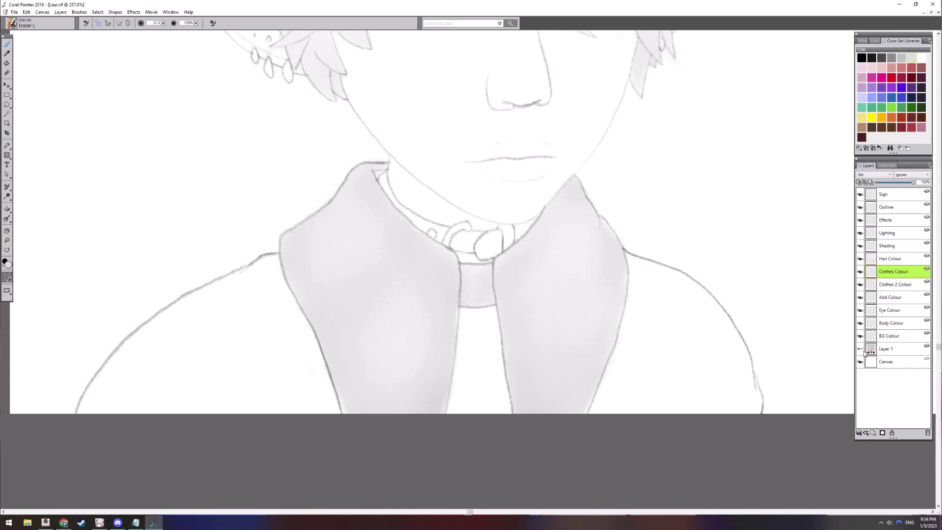
# Paint both jacket shoulders dark grey on the Clothes 2 Colour layer with Airbrush L
pyautogui.click(893, 284)
pyautogui.moveTo(227, 337); pyautogui.dragTo(404, 296)
pyautogui.rightClick(404, 297)
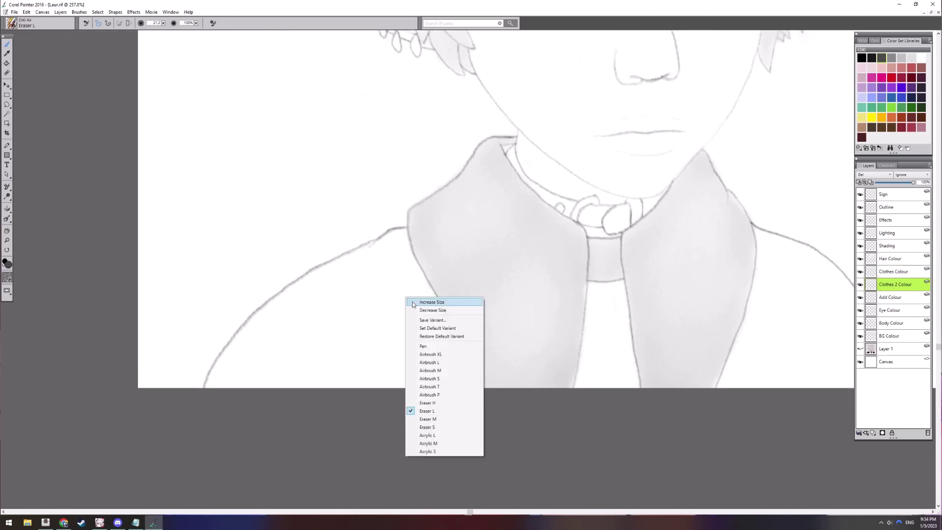
pyautogui.click(436, 365)
pyautogui.scroll(-5, 396, 311)
pyautogui.moveTo(432, 253)
pyautogui.mouseDown()
pyautogui.moveTo(442, 279)
pyautogui.moveTo(379, 366)
pyautogui.moveTo(466, 359)
pyautogui.moveTo(407, 284)
pyautogui.moveTo(446, 362)
pyautogui.moveTo(351, 355)
pyautogui.moveTo(414, 353)
pyautogui.mouseUp()
pyautogui.moveTo(655, 269)
pyautogui.mouseDown()
pyautogui.moveTo(437, 257)
pyautogui.moveTo(466, 280)
pyautogui.moveTo(418, 361)
pyautogui.moveTo(456, 330)
pyautogui.moveTo(484, 353)
pyautogui.mouseUp()
pyautogui.moveTo(334, 321)
pyautogui.mouseDown()
pyautogui.moveTo(388, 309)
pyautogui.moveTo(397, 290)
pyautogui.moveTo(397, 339)
pyautogui.mouseUp()
# Check the Layer 1 reference briefly, hide it again, and darken the tie below the knot with dark grey
pyautogui.click(860, 350)
pyautogui.click(860, 350)
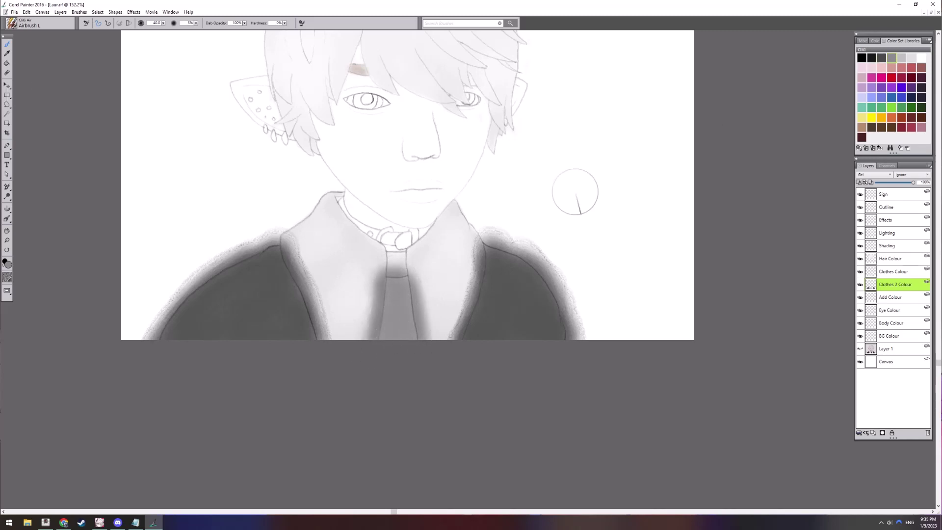
pyautogui.moveTo(395, 289); pyautogui.dragTo(414, 344)
pyautogui.scroll(4, 414, 372)
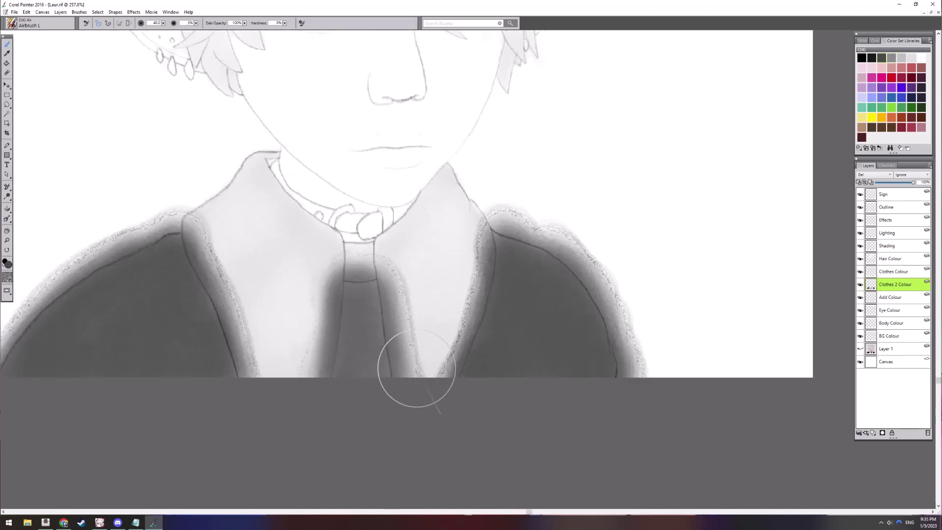
# Erase the dark grey overspray around the tie, the collar edges and the outer shoulder contours with Eraser L
pyautogui.moveTo(344, 366); pyautogui.dragTo(543, 299)
pyautogui.rightClick(540, 296)
pyautogui.click(496, 402)
pyautogui.moveTo(494, 187)
pyautogui.mouseDown()
pyautogui.moveTo(468, 348)
pyautogui.moveTo(446, 288)
pyautogui.moveTo(502, 214)
pyautogui.moveTo(545, 197)
pyautogui.moveTo(573, 199)
pyautogui.moveTo(557, 207)
pyautogui.moveTo(561, 274)
pyautogui.moveTo(588, 299)
pyautogui.moveTo(805, 300)
pyautogui.mouseUp()
pyautogui.moveTo(217, 374)
pyautogui.mouseDown()
pyautogui.moveTo(240, 322)
pyautogui.moveTo(288, 255)
pyautogui.moveTo(242, 276)
pyautogui.moveTo(463, 148)
pyautogui.moveTo(505, 112)
pyautogui.moveTo(304, 218)
pyautogui.mouseUp()
pyautogui.moveTo(578, 204); pyautogui.dragTo(394, 229)
pyautogui.moveTo(322, 162)
pyautogui.mouseDown()
pyautogui.moveTo(326, 204)
pyautogui.moveTo(378, 247)
pyautogui.moveTo(412, 374)
pyautogui.moveTo(352, 254)
pyautogui.moveTo(376, 261)
pyautogui.moveTo(398, 372)
pyautogui.mouseUp()
pyautogui.moveTo(628, 201); pyautogui.dragTo(273, 241)
pyautogui.moveTo(377, 171)
pyautogui.mouseDown()
pyautogui.moveTo(322, 392)
pyautogui.moveTo(489, 220)
pyautogui.moveTo(584, 405)
pyautogui.mouseUp()
pyautogui.moveTo(380, 213)
pyautogui.mouseDown()
pyautogui.moveTo(326, 404)
pyautogui.moveTo(389, 206)
pyautogui.moveTo(476, 253)
pyautogui.mouseUp()
pyautogui.moveTo(541, 277); pyautogui.dragTo(428, 243)
pyautogui.moveTo(323, 185)
pyautogui.mouseDown()
pyautogui.moveTo(435, 318)
pyautogui.moveTo(400, 254)
pyautogui.moveTo(444, 376)
pyautogui.mouseUp()
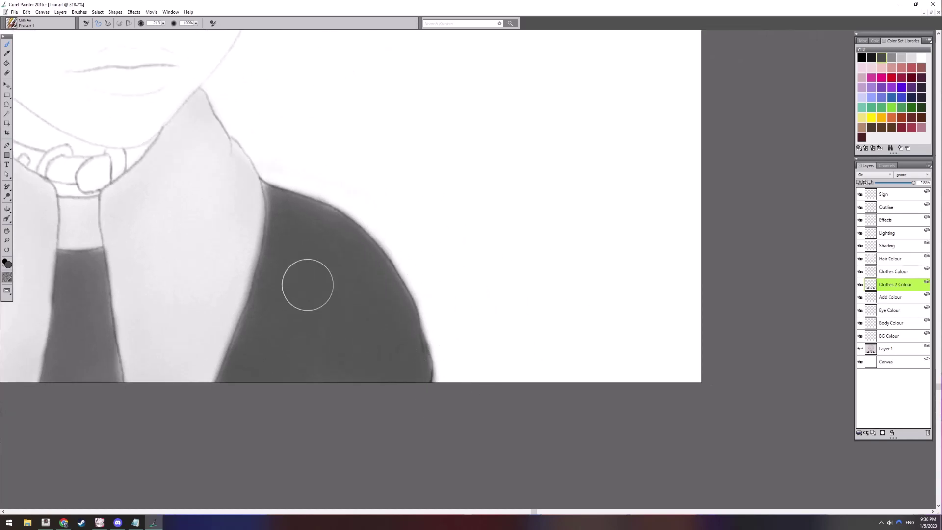
# Paint the choker band dark grey on the Add Colour layer with Airbrush M
pyautogui.moveTo(125, 240)
pyautogui.mouseDown()
pyautogui.moveTo(483, 335)
pyautogui.moveTo(477, 315)
pyautogui.moveTo(478, 334)
pyautogui.mouseUp()
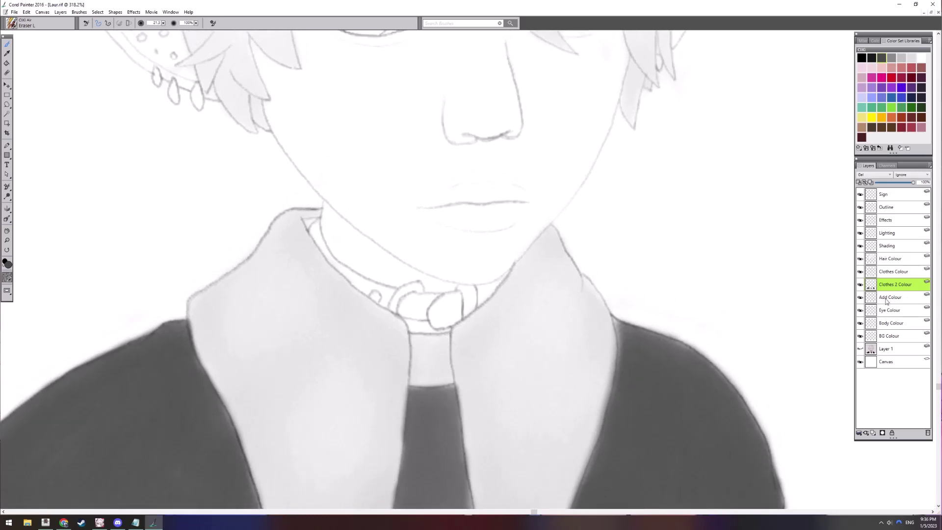
pyautogui.click(886, 299)
pyautogui.rightClick(375, 270)
pyautogui.click(427, 345)
pyautogui.moveTo(314, 199)
pyautogui.mouseDown()
pyautogui.moveTo(343, 242)
pyautogui.moveTo(453, 304)
pyautogui.moveTo(486, 277)
pyautogui.moveTo(353, 255)
pyautogui.moveTo(314, 203)
pyautogui.mouseUp()
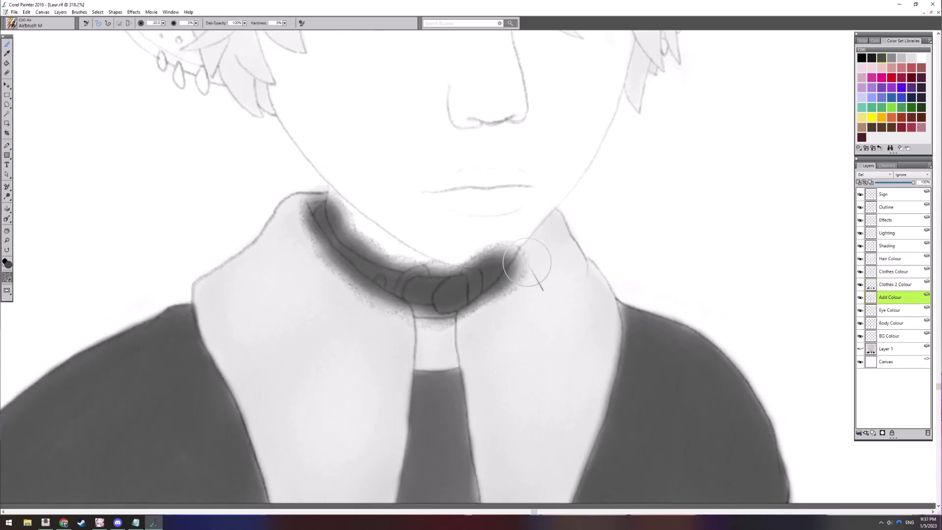
# Erase the dark overspray above and below the choker band with Eraser L
pyautogui.rightClick(392, 265)
pyautogui.click(432, 385)
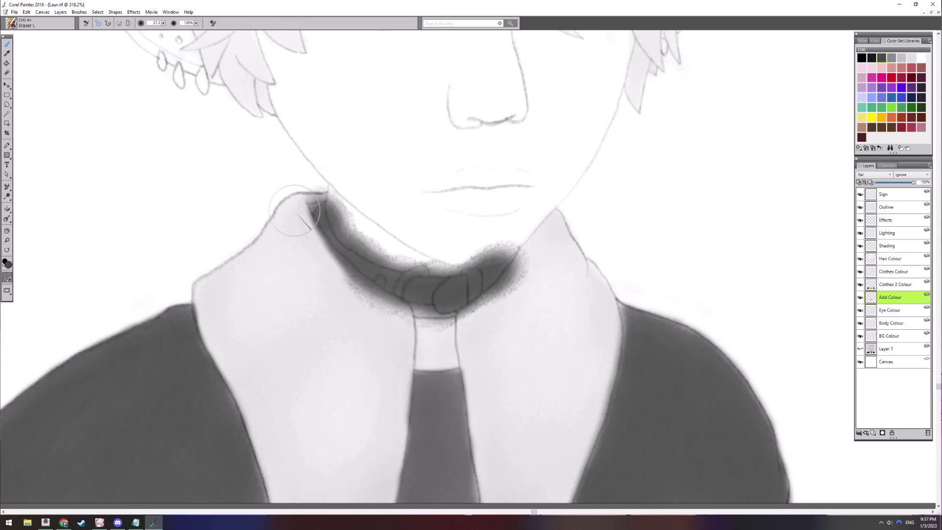
pyautogui.moveTo(305, 242)
pyautogui.mouseDown()
pyautogui.moveTo(346, 218)
pyautogui.moveTo(412, 268)
pyautogui.moveTo(515, 245)
pyautogui.moveTo(482, 265)
pyautogui.mouseUp()
pyautogui.moveTo(409, 258)
pyautogui.mouseDown()
pyautogui.moveTo(534, 244)
pyautogui.moveTo(523, 285)
pyautogui.moveTo(529, 227)
pyautogui.moveTo(523, 238)
pyautogui.moveTo(398, 250)
pyautogui.moveTo(383, 242)
pyautogui.moveTo(448, 266)
pyautogui.moveTo(509, 243)
pyautogui.moveTo(515, 272)
pyautogui.moveTo(477, 309)
pyautogui.moveTo(410, 332)
pyautogui.moveTo(313, 257)
pyautogui.moveTo(422, 311)
pyautogui.moveTo(358, 296)
pyautogui.moveTo(391, 304)
pyautogui.moveTo(330, 254)
pyautogui.moveTo(331, 210)
pyautogui.moveTo(370, 251)
pyautogui.moveTo(415, 260)
pyautogui.moveTo(394, 254)
pyautogui.moveTo(380, 280)
pyautogui.moveTo(410, 276)
pyautogui.moveTo(401, 283)
pyautogui.moveTo(426, 268)
pyautogui.moveTo(414, 296)
pyautogui.mouseUp()
# Clear the dark colour from the choker's stud and metal rings with Eraser M, briefly hiding the Add Colour layer to check the lines
pyautogui.rightClick(425, 272)
pyautogui.click(440, 380)
pyautogui.click(380, 281)
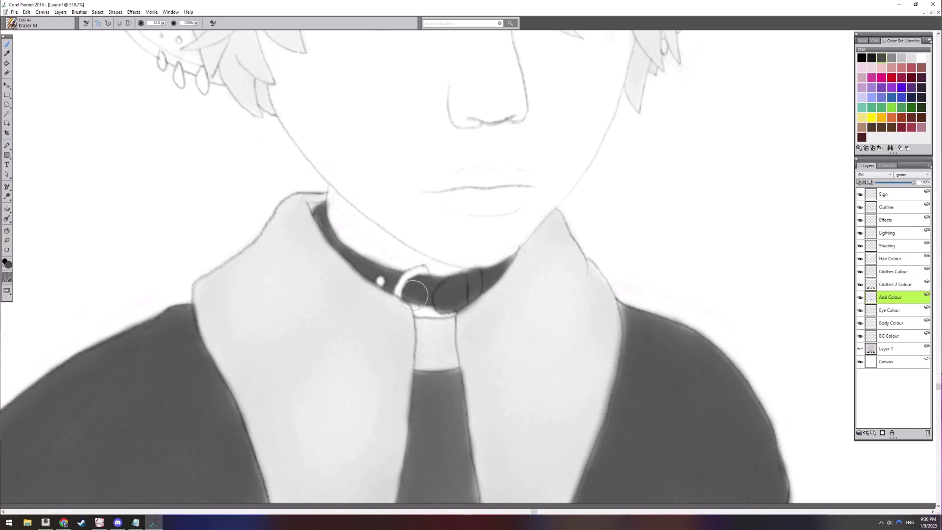
pyautogui.click(860, 296)
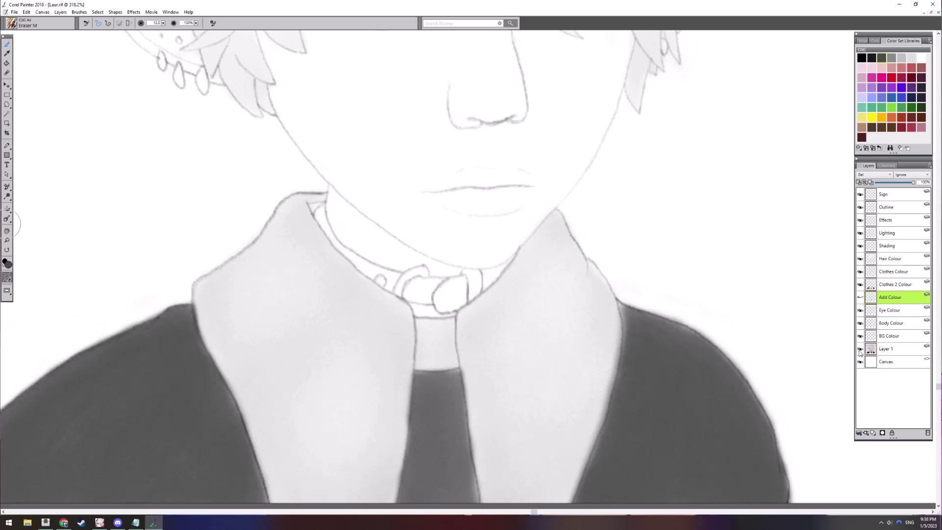
pyautogui.click(860, 297)
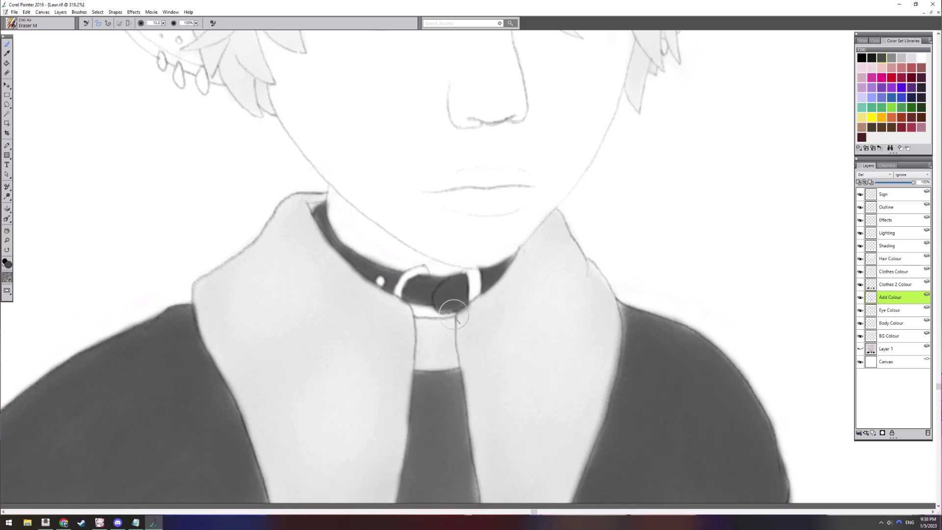
pyautogui.moveTo(469, 314); pyautogui.dragTo(473, 267)
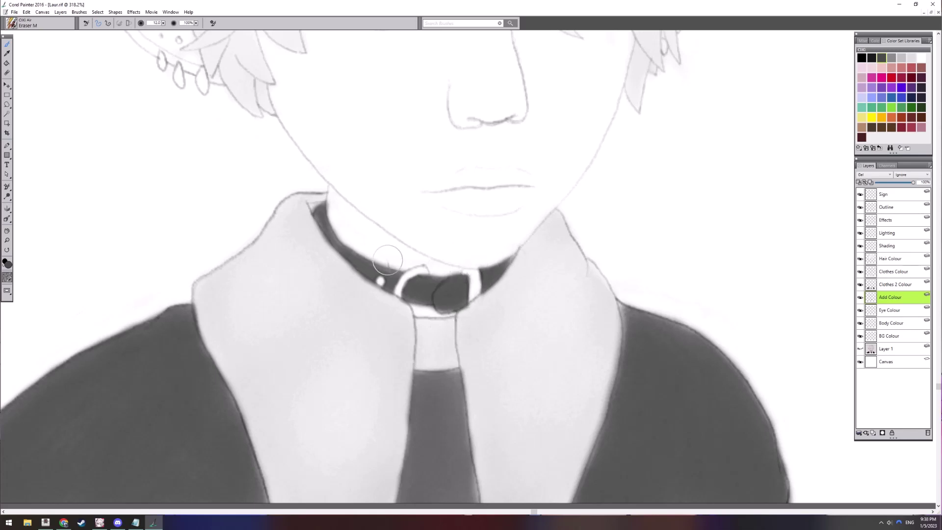
# Touch up the light grey collar colour on the Clothes 2 Colour layer with Airbrush S and Eraser M, and return to Add Colour
pyautogui.rightClick(269, 259)
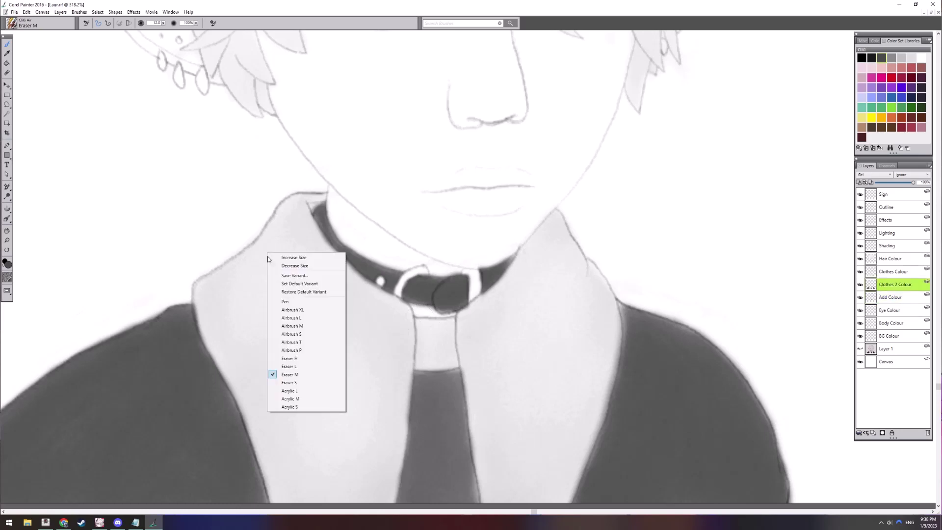
pyautogui.click(329, 336)
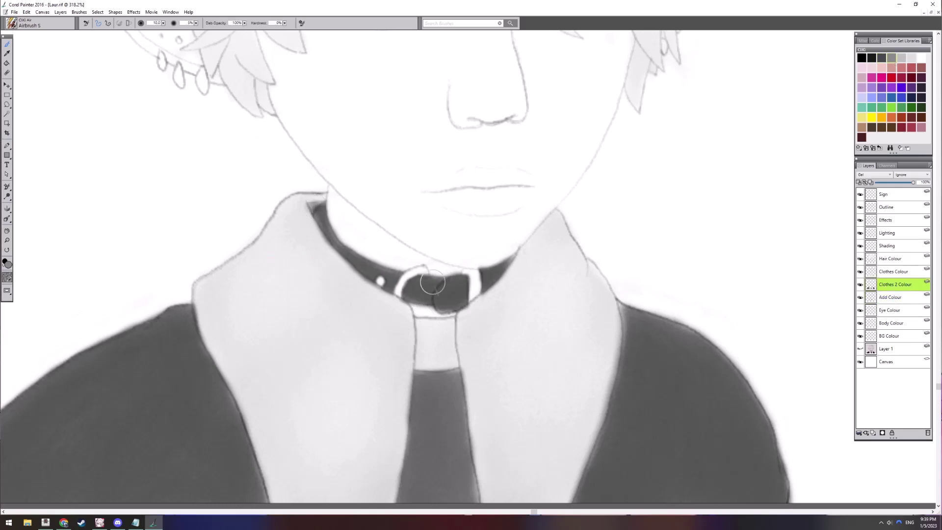
pyautogui.rightClick(627, 257)
pyautogui.click(652, 372)
pyautogui.click(893, 297)
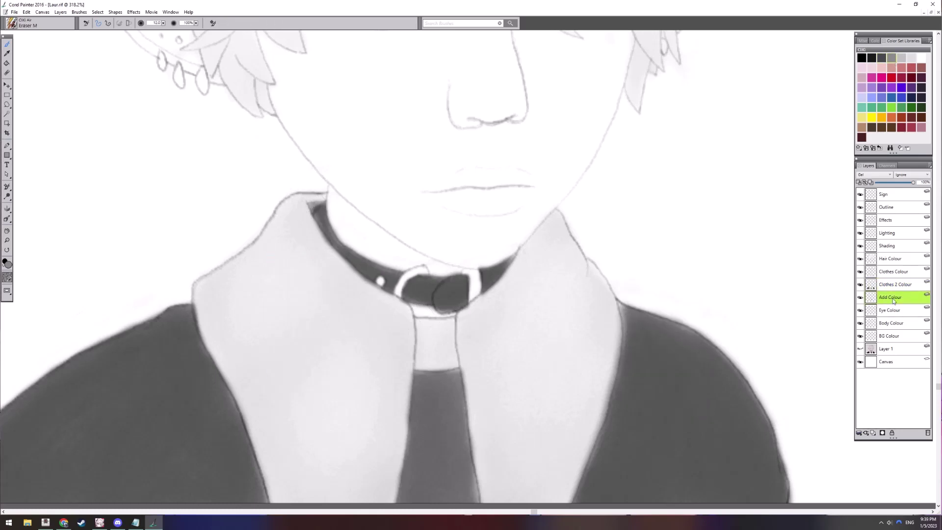
# Paint the choker's open metal ring and stud pale blue-grey on the Add Colour layer with Airbrush T
pyautogui.click(874, 40)
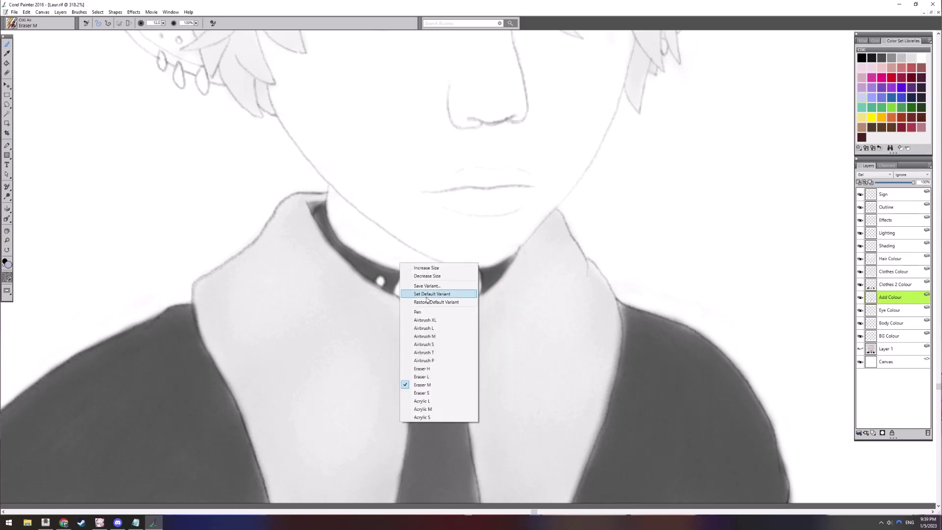
pyautogui.click(422, 373)
pyautogui.moveTo(417, 265)
pyautogui.mouseDown()
pyautogui.moveTo(399, 287)
pyautogui.moveTo(421, 273)
pyautogui.mouseUp()
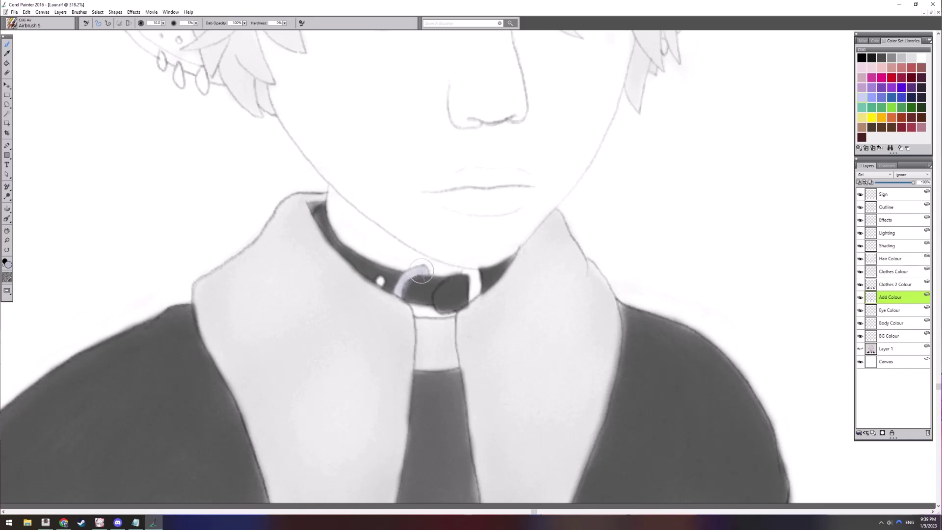
pyautogui.hotkey('ctrl', 'z')
pyautogui.rightClick(423, 269)
pyautogui.click(441, 361)
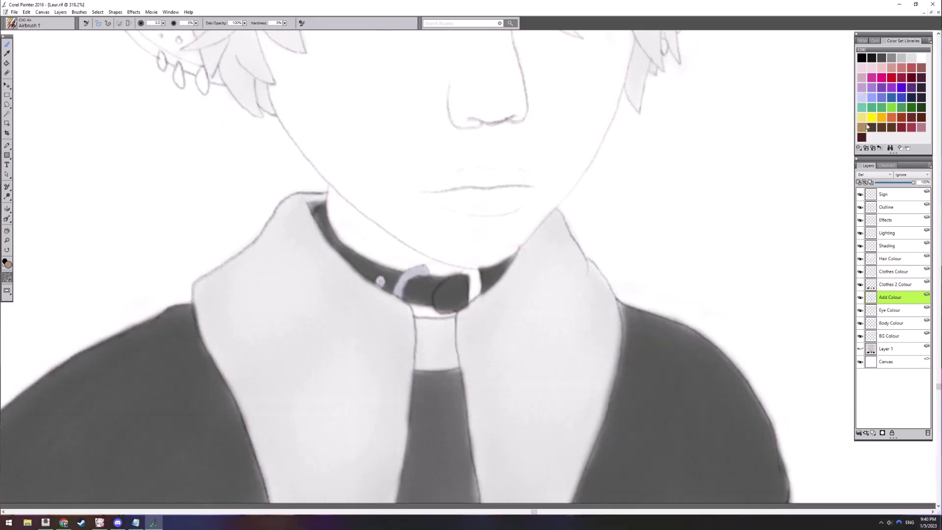
# Paint the choker's other ring tan on the Add Colour layer with Airbrush S and trim its overspray with Eraser M
pyautogui.click(878, 41)
pyautogui.moveTo(889, 80); pyautogui.dragTo(888, 86)
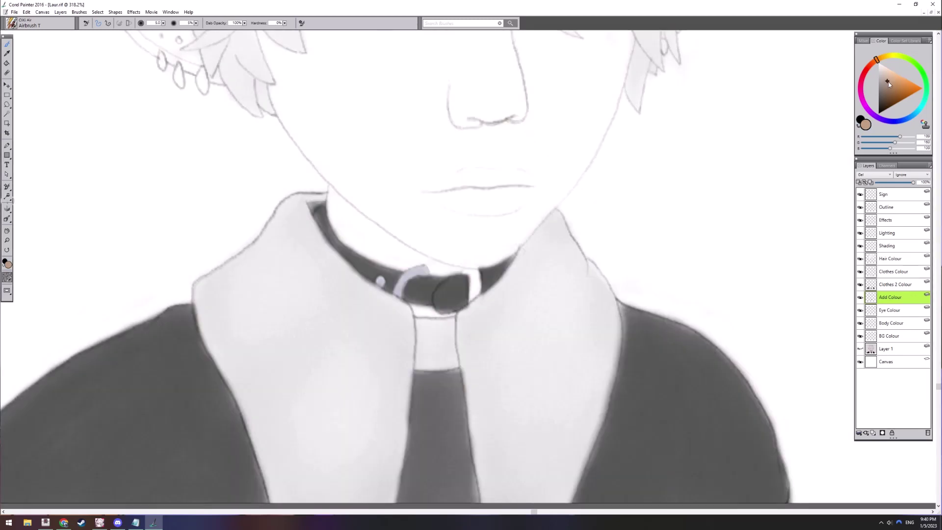
pyautogui.click(903, 41)
pyautogui.rightClick(424, 271)
pyautogui.click(442, 351)
pyautogui.moveTo(468, 271); pyautogui.dragTo(465, 290)
pyautogui.rightClick(471, 289)
pyautogui.click(505, 402)
pyautogui.rightClick(475, 307)
pyautogui.click(517, 429)
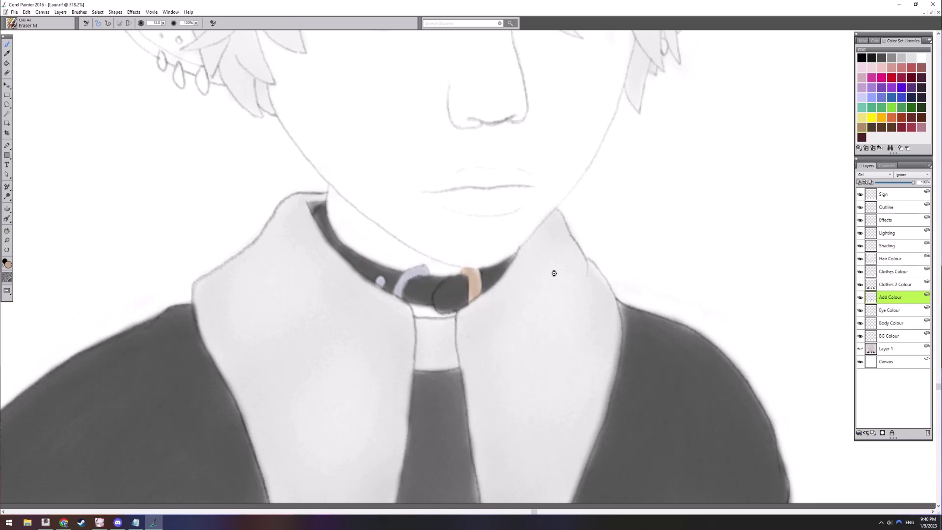
# Toggle the visibility of Layer 1 to compare the ears and earrings with the coloured reference
pyautogui.click(885, 310)
pyautogui.click(883, 297)
pyautogui.moveTo(616, 57); pyautogui.dragTo(778, 265)
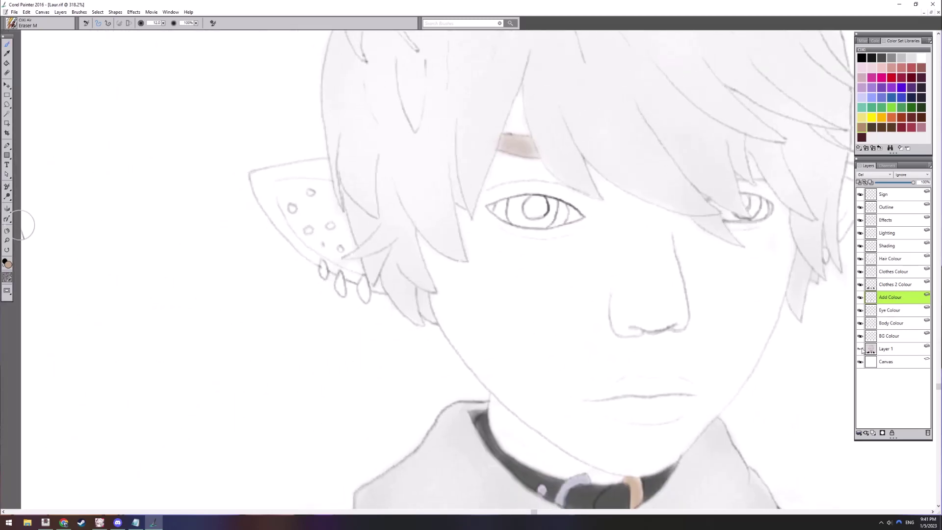
pyautogui.click(860, 348)
pyautogui.click(860, 349)
pyautogui.click(860, 349)
pyautogui.click(860, 349)
# Paint the hanging earrings on both ears a darker blue-grey on the Add Colour layer with Airbrush S
pyautogui.click(881, 40)
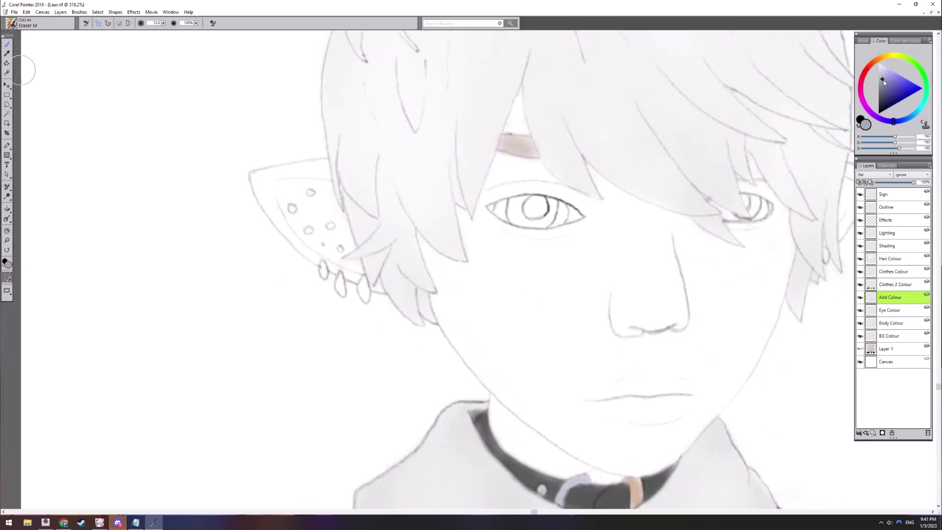
pyautogui.moveTo(883, 81); pyautogui.dragTo(883, 88)
pyautogui.rightClick(378, 261)
pyautogui.click(424, 342)
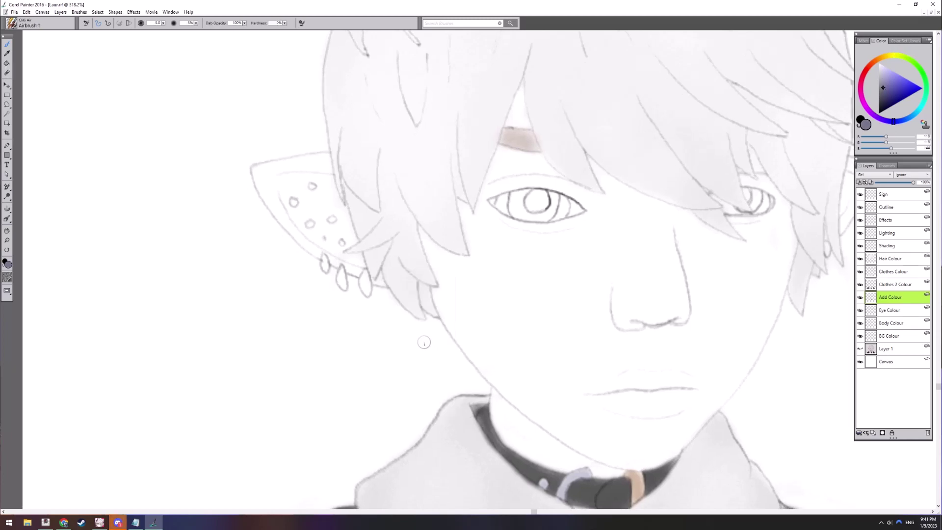
pyautogui.rightClick(368, 281)
pyautogui.click(397, 351)
pyautogui.moveTo(365, 275)
pyautogui.mouseDown()
pyautogui.moveTo(365, 291)
pyautogui.moveTo(325, 269)
pyautogui.moveTo(342, 285)
pyautogui.mouseUp()
pyautogui.moveTo(585, 278); pyautogui.dragTo(371, 277)
pyautogui.moveTo(612, 243); pyautogui.dragTo(611, 246)
# Erase the blue-grey overspray around the hanging earrings on both ears with Eraser M
pyautogui.rightClick(579, 245)
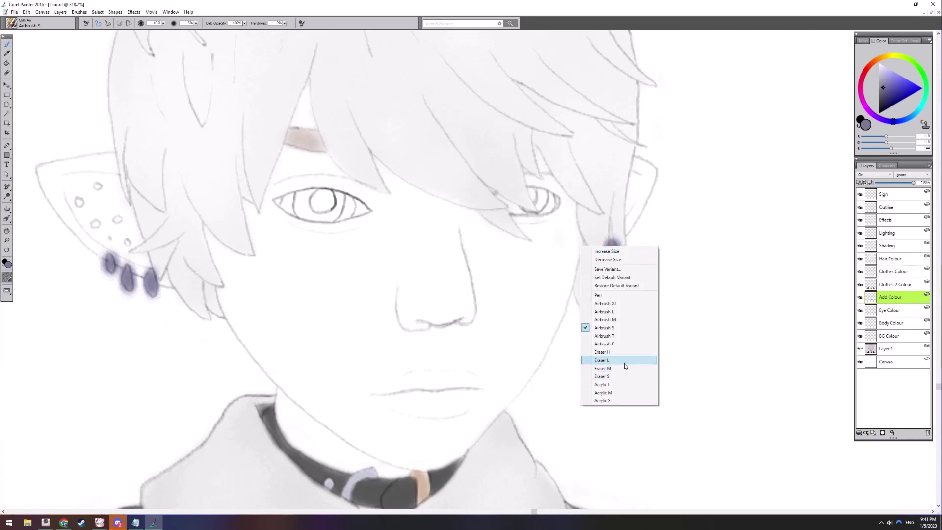
pyautogui.click(625, 362)
pyautogui.rightClick(612, 241)
pyautogui.click(633, 363)
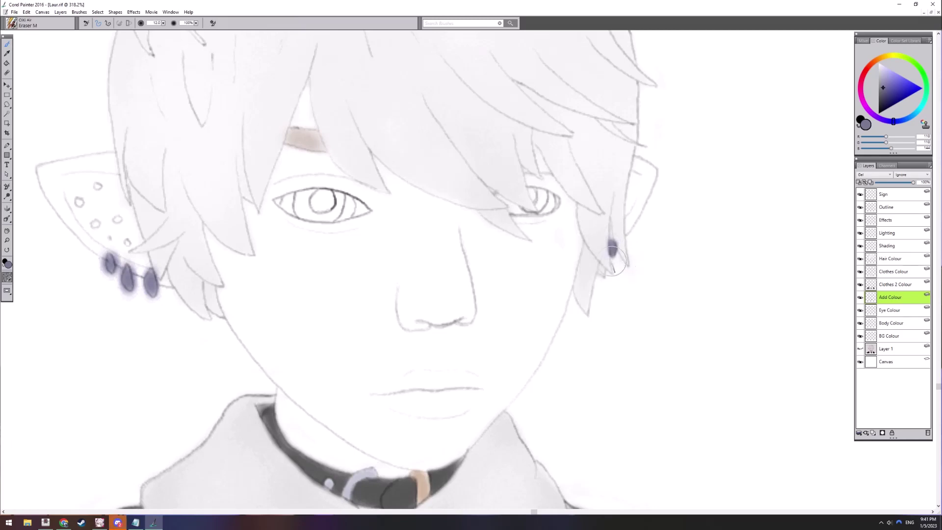
pyautogui.moveTo(157, 265)
pyautogui.mouseDown()
pyautogui.moveTo(495, 231)
pyautogui.moveTo(499, 268)
pyautogui.mouseUp()
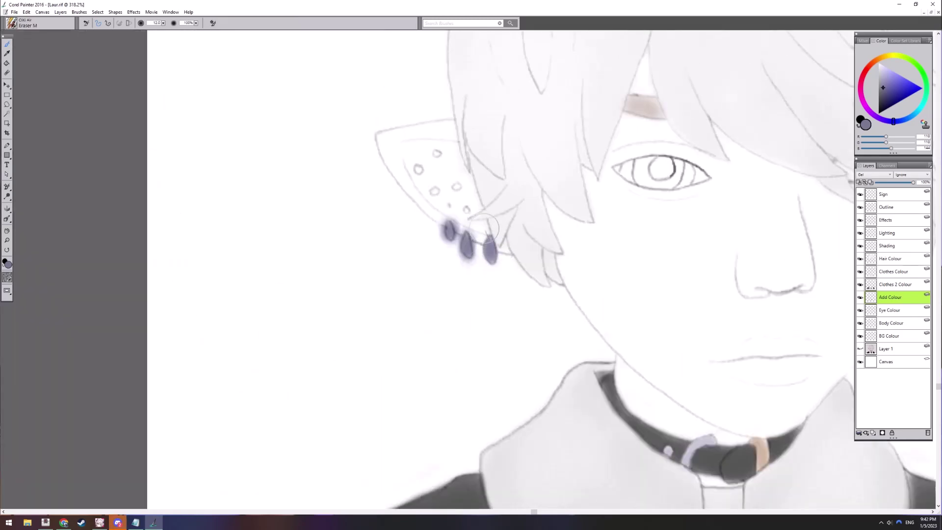
pyautogui.moveTo(485, 228)
pyautogui.mouseDown()
pyautogui.moveTo(462, 260)
pyautogui.moveTo(436, 214)
pyautogui.mouseUp()
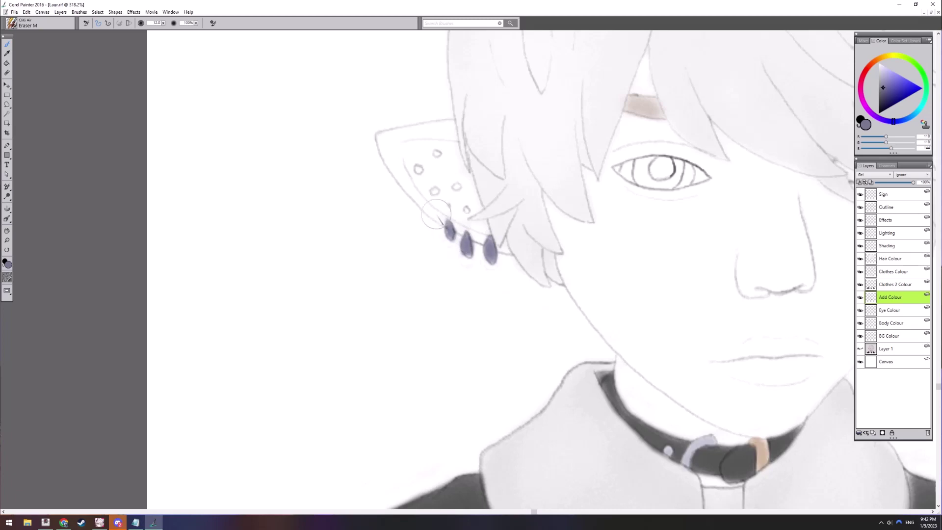
pyautogui.moveTo(635, 262); pyautogui.dragTo(455, 282)
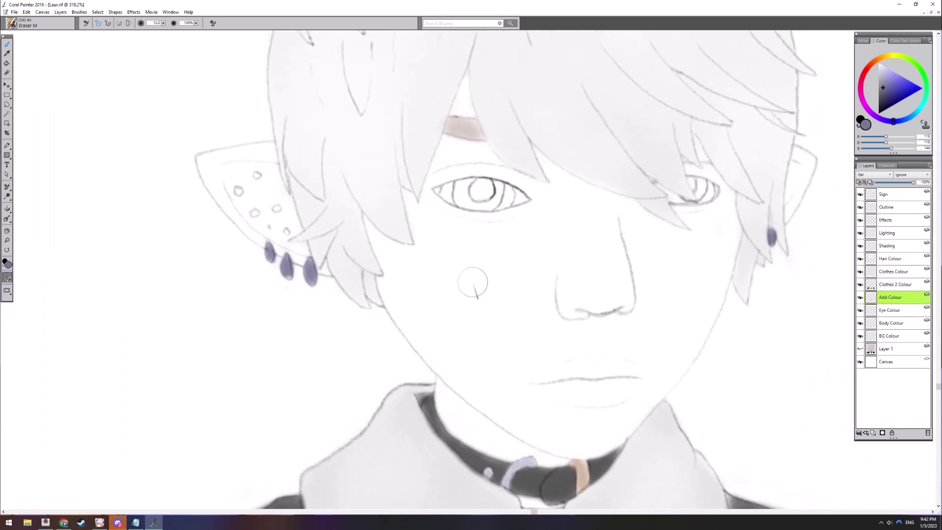
# Check the reference eye colours by briefly showing Layer 1, and try a blue paint colour for the Eye Colour layer
pyautogui.moveTo(575, 327); pyautogui.dragTo(434, 144)
pyautogui.scroll(-3, 434, 145)
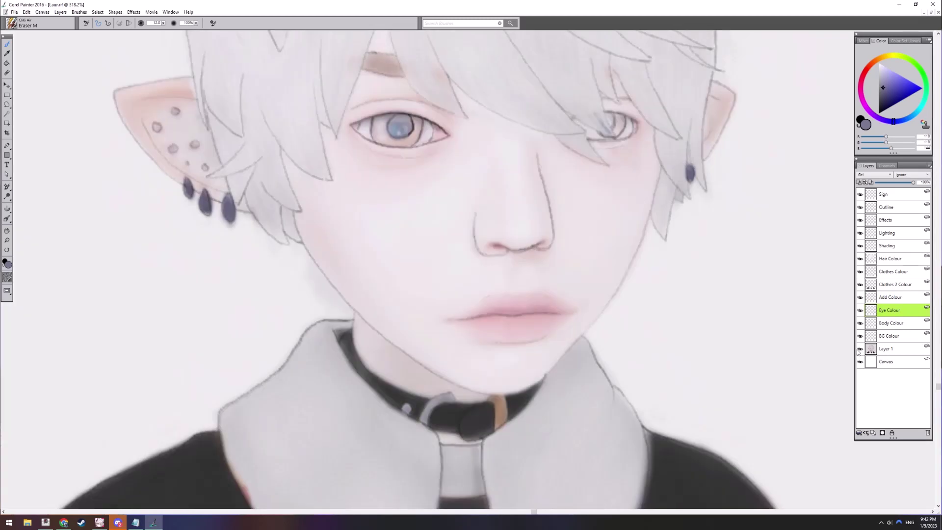
pyautogui.click(860, 349)
pyautogui.click(903, 40)
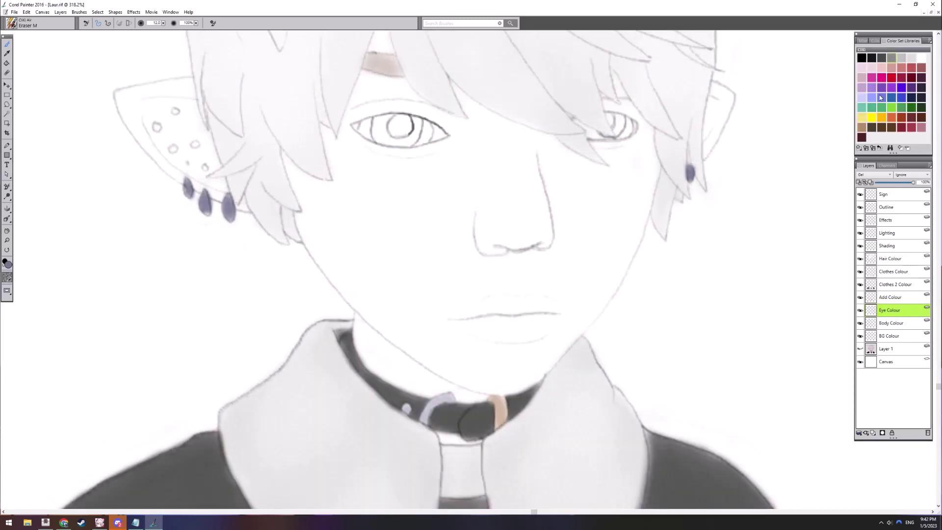
pyautogui.click(875, 41)
pyautogui.click(892, 89)
pyautogui.scroll(3, 432, 248)
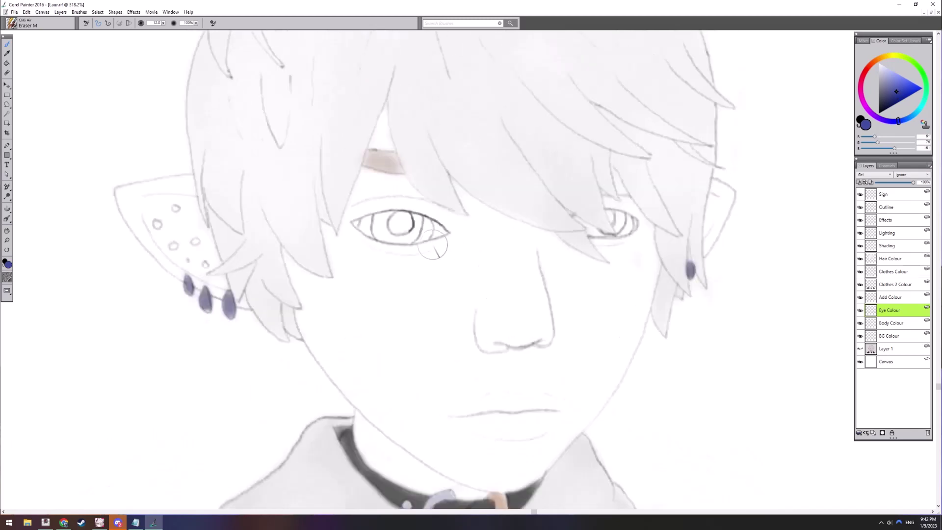
pyautogui.click(904, 40)
pyautogui.click(859, 348)
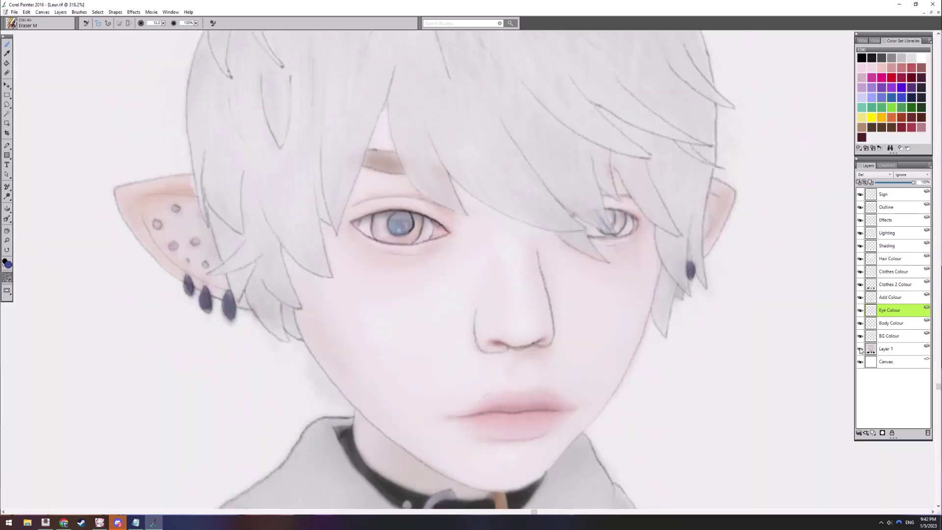
pyautogui.click(859, 348)
# Paint both irises red on the Eye Colour layer with Airbrush S
pyautogui.click(901, 68)
pyautogui.rightClick(411, 233)
pyautogui.click(457, 315)
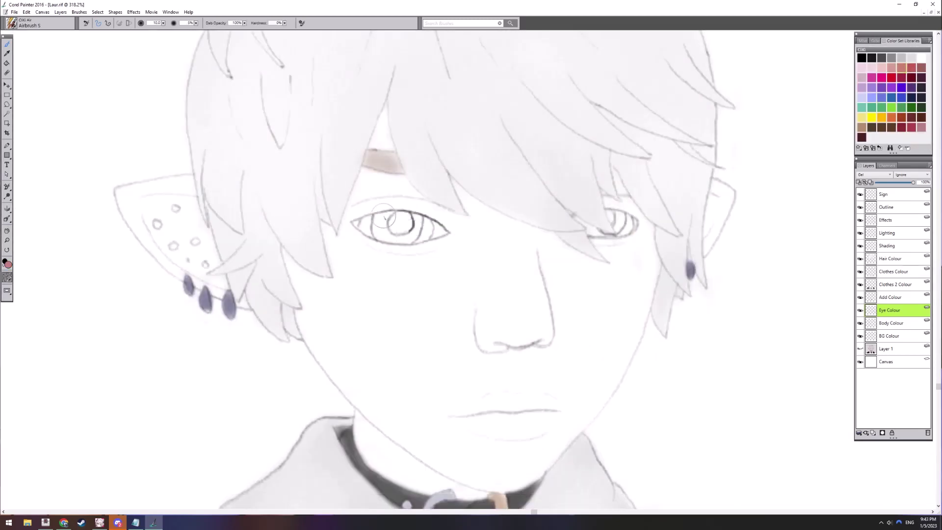
pyautogui.moveTo(383, 221)
pyautogui.mouseDown()
pyautogui.moveTo(409, 230)
pyautogui.moveTo(406, 241)
pyautogui.moveTo(382, 234)
pyautogui.mouseUp()
pyautogui.moveTo(622, 220); pyautogui.dragTo(606, 233)
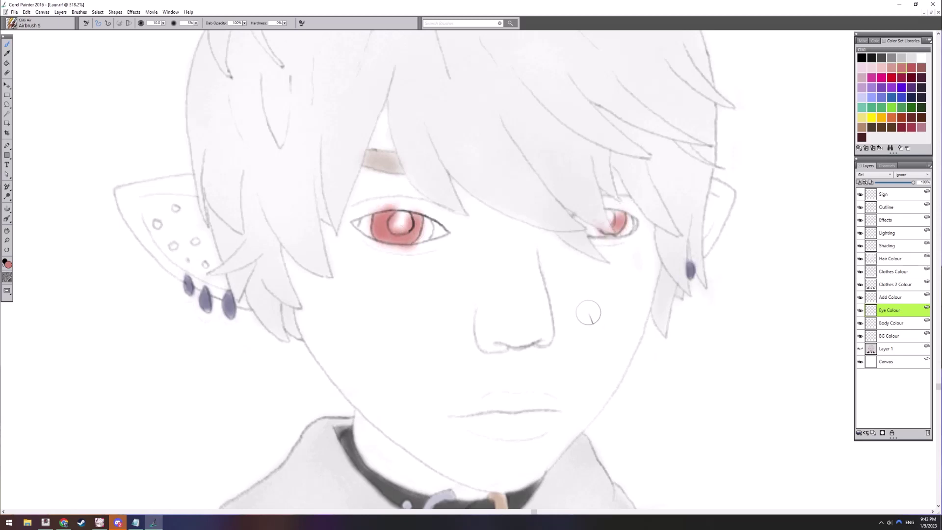
# Erase and redraw the lines of the fringe-covered eye on the Outline layer with Eraser S and the black Pen
pyautogui.click(886, 207)
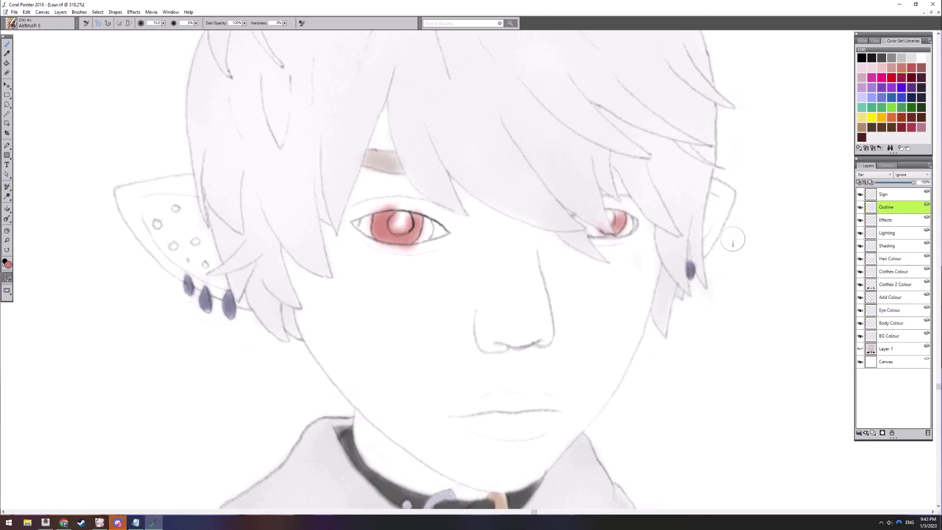
pyautogui.hotkey('shift', 'x')
pyautogui.rightClick(583, 240)
pyautogui.click(611, 371)
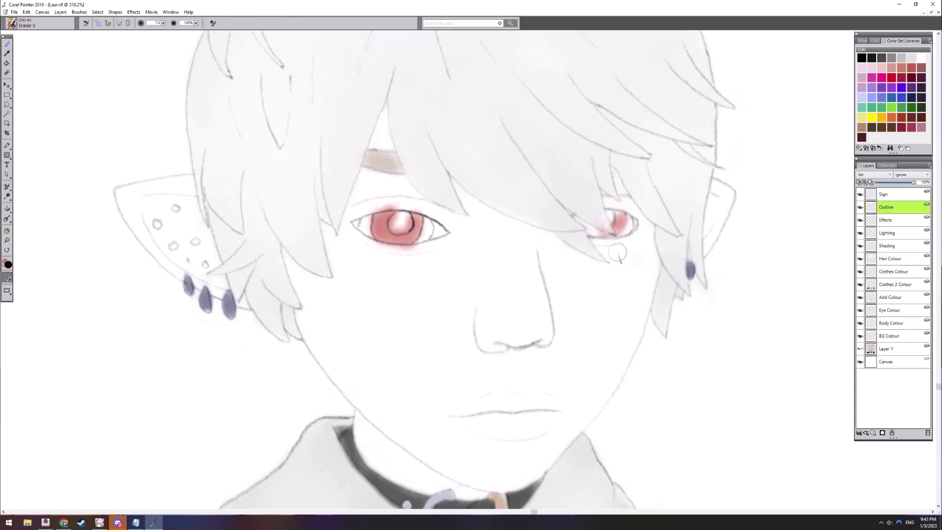
pyautogui.rightClick(619, 254)
pyautogui.click(642, 300)
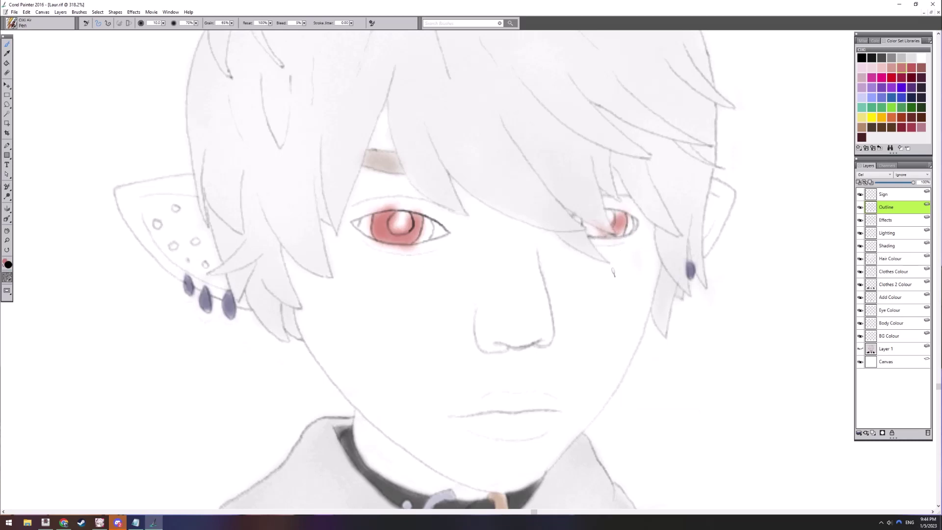
# Extend the red across the fringe-covered eye's iris on the Eye Colour layer with Airbrush S
pyautogui.click(897, 309)
pyautogui.hotkey('shift', 'x')
pyautogui.rightClick(592, 221)
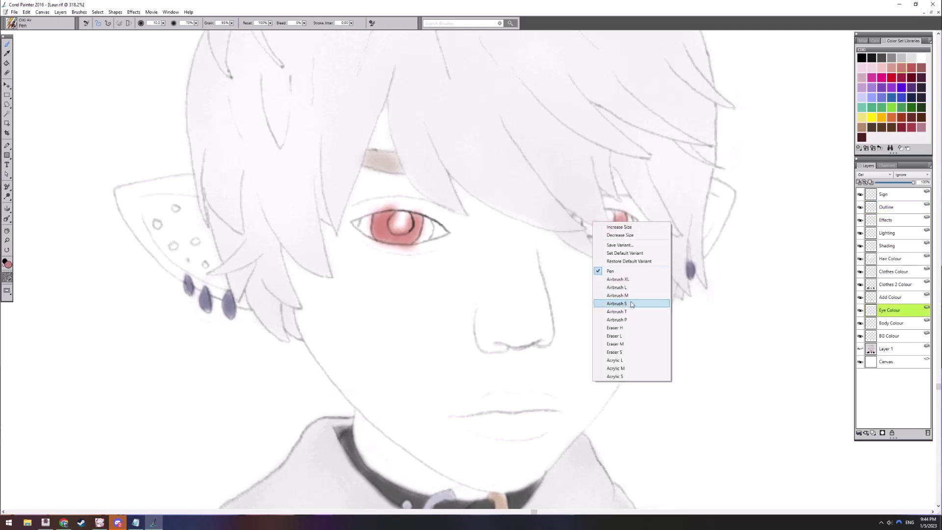
pyautogui.click(631, 303)
pyautogui.moveTo(590, 220)
pyautogui.mouseDown()
pyautogui.moveTo(615, 235)
pyautogui.moveTo(608, 239)
pyautogui.moveTo(618, 213)
pyautogui.moveTo(587, 240)
pyautogui.moveTo(631, 237)
pyautogui.mouseUp()
# Erase the red overspray around both irises and clear the uncovered eye's inner circle with Eraser M
pyautogui.rightClick(600, 231)
pyautogui.click(646, 353)
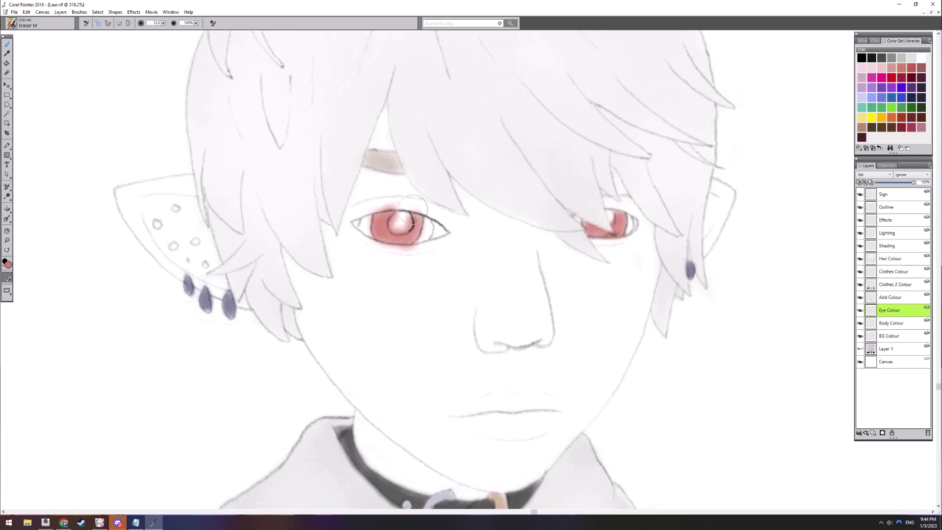
pyautogui.moveTo(370, 210)
pyautogui.mouseDown()
pyautogui.moveTo(396, 201)
pyautogui.moveTo(368, 222)
pyautogui.moveTo(388, 253)
pyautogui.moveTo(365, 230)
pyautogui.moveTo(370, 245)
pyautogui.moveTo(398, 250)
pyautogui.mouseUp()
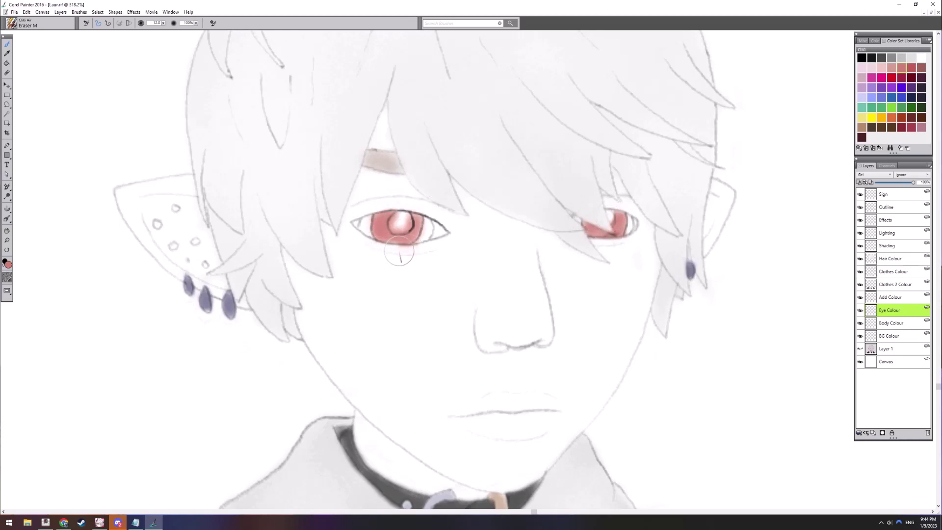
pyautogui.moveTo(392, 215); pyautogui.dragTo(399, 223)
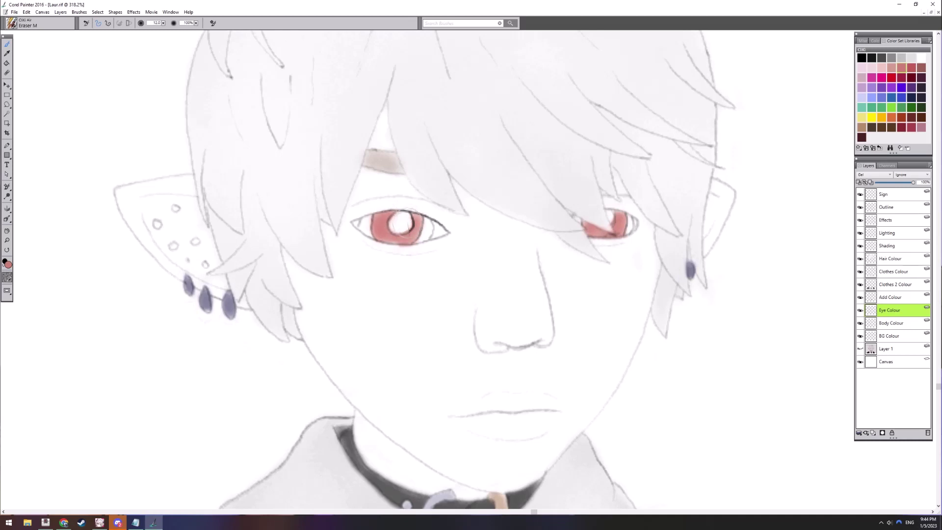
# Correct the uncovered eye's iris outline on the Outline layer with Eraser S and the black Pen
pyautogui.click(892, 207)
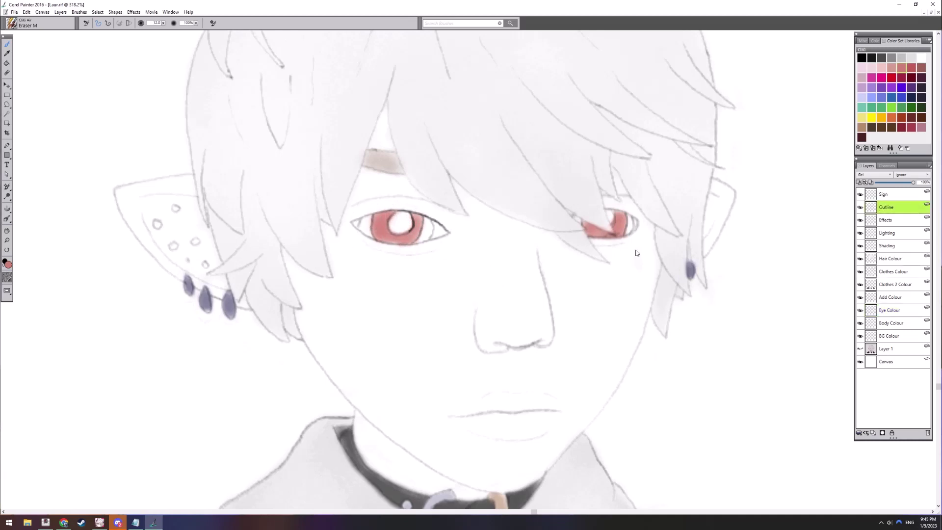
pyautogui.hotkey('shift', 's')
pyautogui.rightClick(381, 293)
pyautogui.click(429, 422)
pyautogui.rightClick(422, 221)
pyautogui.click(458, 361)
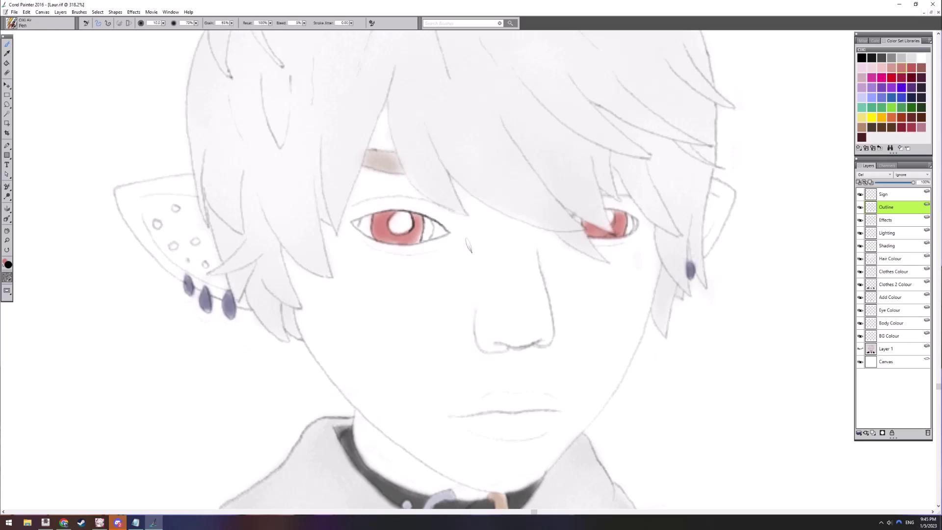
# Fill the uncovered eye's iris edge with red on the Eye Colour layer using Airbrush T, and switch to Eraser S for cleanup
pyautogui.click(889, 310)
pyautogui.rightClick(394, 249)
pyautogui.click(437, 340)
pyautogui.hotkey('shift', 'x')
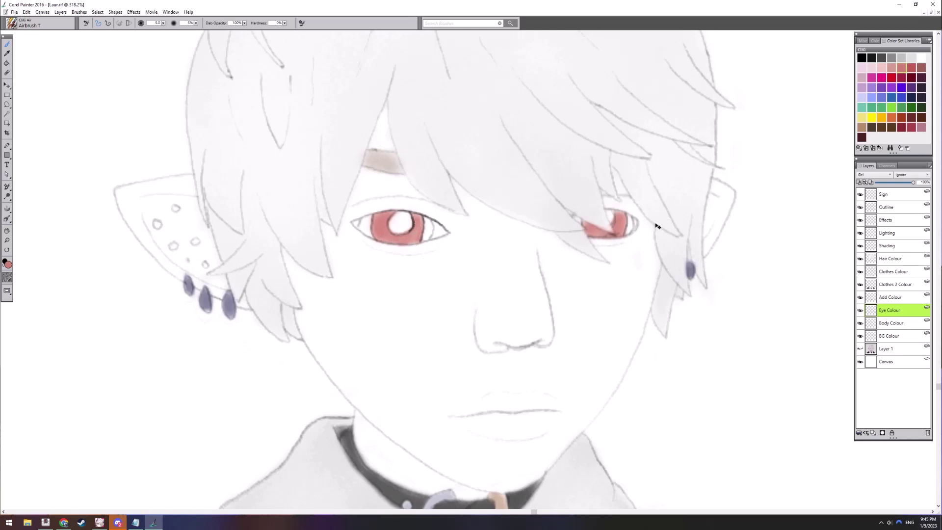
pyautogui.rightClick(611, 226)
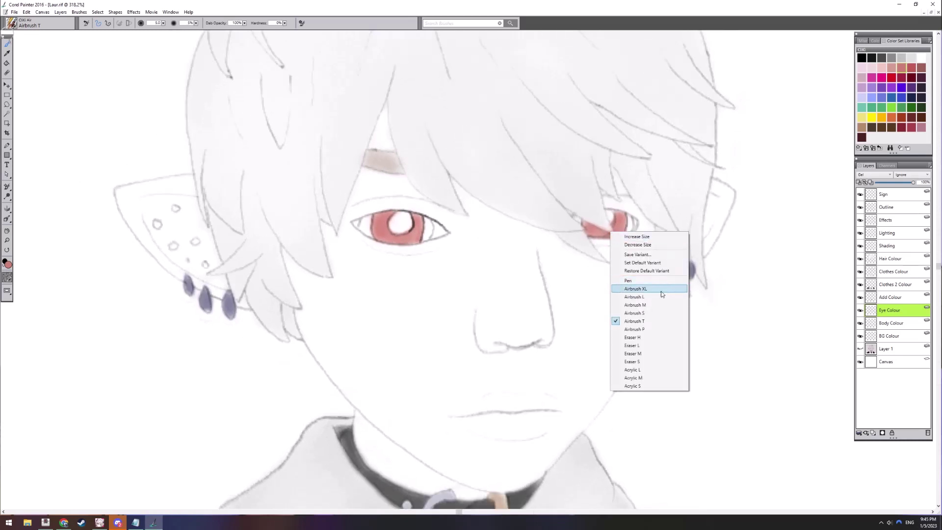
pyautogui.click(647, 357)
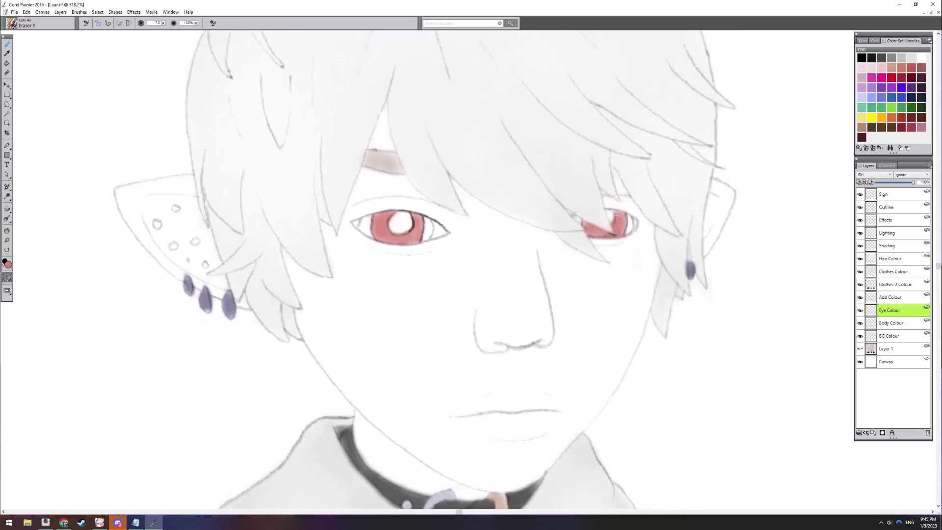
# Paint blue pupils in both eyes on the Eye Colour layer with Airbrush S
pyautogui.click(897, 99)
pyautogui.hotkey('ctrl', '1')
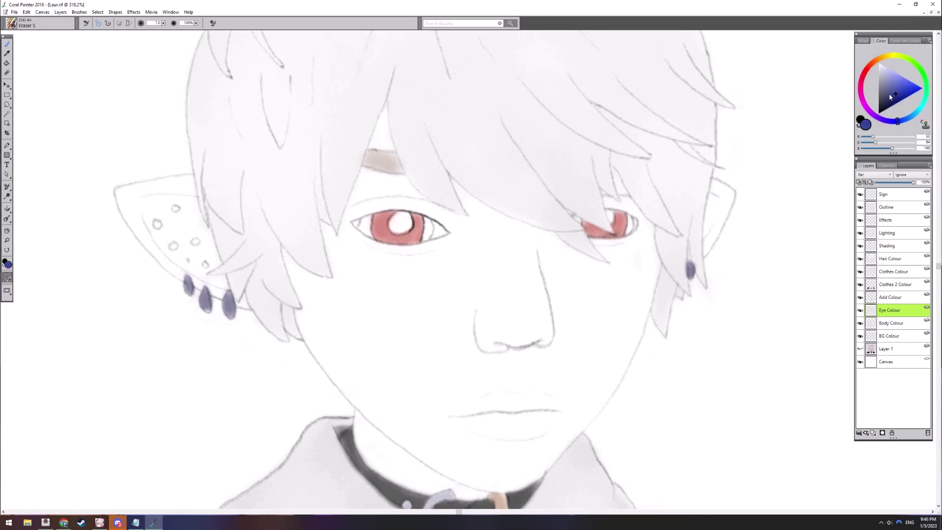
pyautogui.click(903, 41)
pyautogui.moveTo(411, 252); pyautogui.dragTo(404, 215)
pyautogui.rightClick(414, 246)
pyautogui.click(446, 308)
pyautogui.moveTo(613, 216); pyautogui.dragTo(611, 211)
# Shade the pupils with near-black, brighten the uncovered eye's lower pupil with blue, and clean the overspray with Eraser S
pyautogui.click(871, 58)
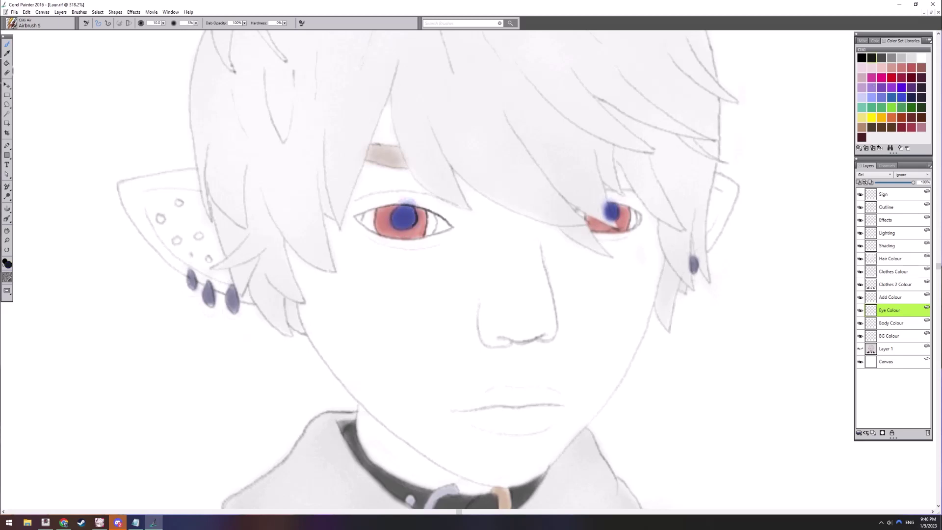
pyautogui.moveTo(405, 212); pyautogui.dragTo(406, 218)
pyautogui.moveTo(613, 211); pyautogui.dragTo(613, 208)
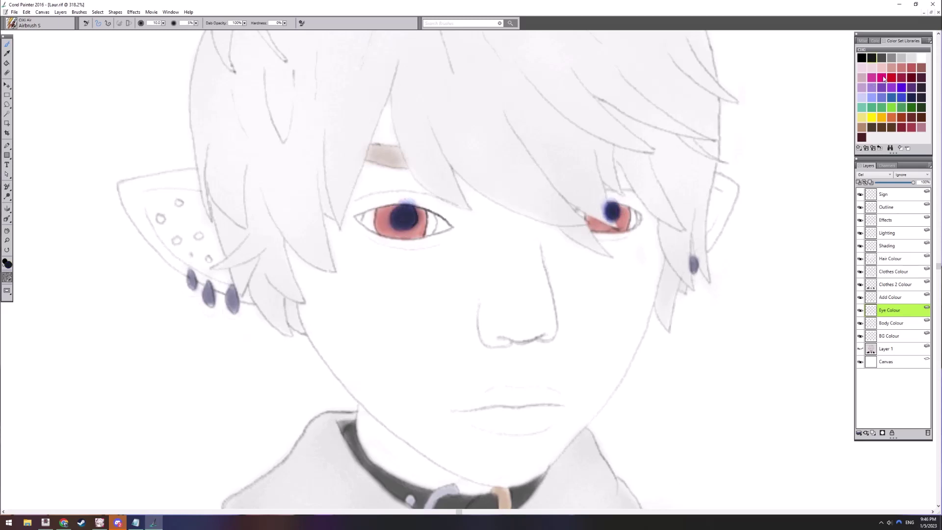
pyautogui.click(881, 97)
pyautogui.moveTo(397, 222); pyautogui.dragTo(402, 225)
pyautogui.rightClick(599, 209)
pyautogui.click(632, 339)
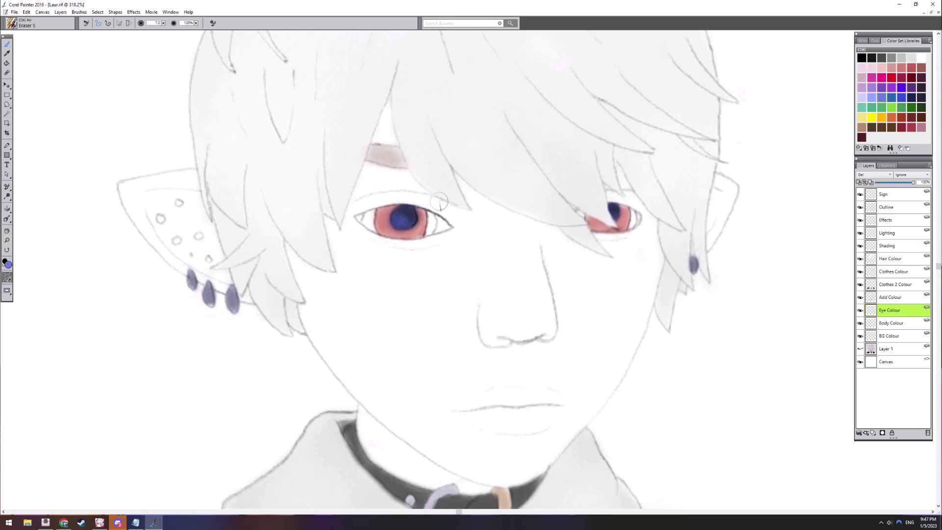
# Tint the bands beside both irises with pale greyish pink using Airbrush S
pyautogui.click(899, 61)
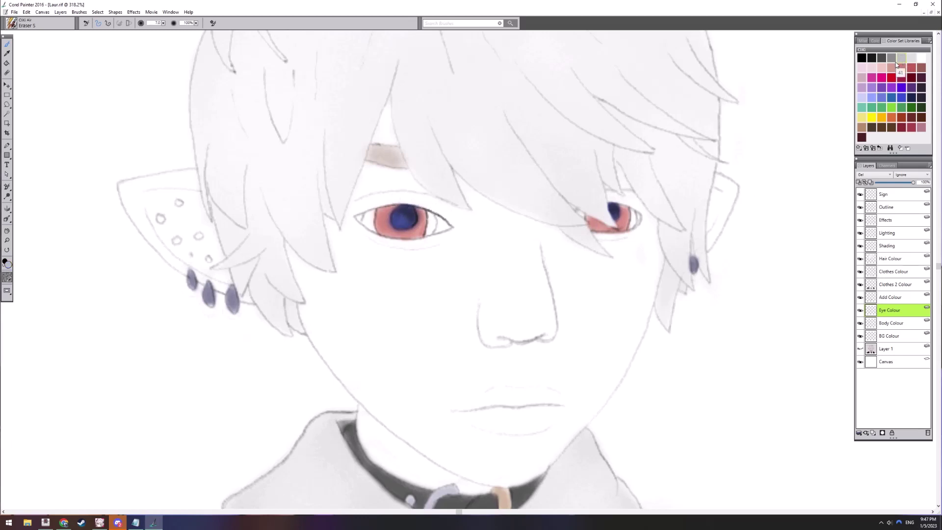
pyautogui.click(874, 40)
pyautogui.moveTo(878, 66); pyautogui.dragTo(866, 77)
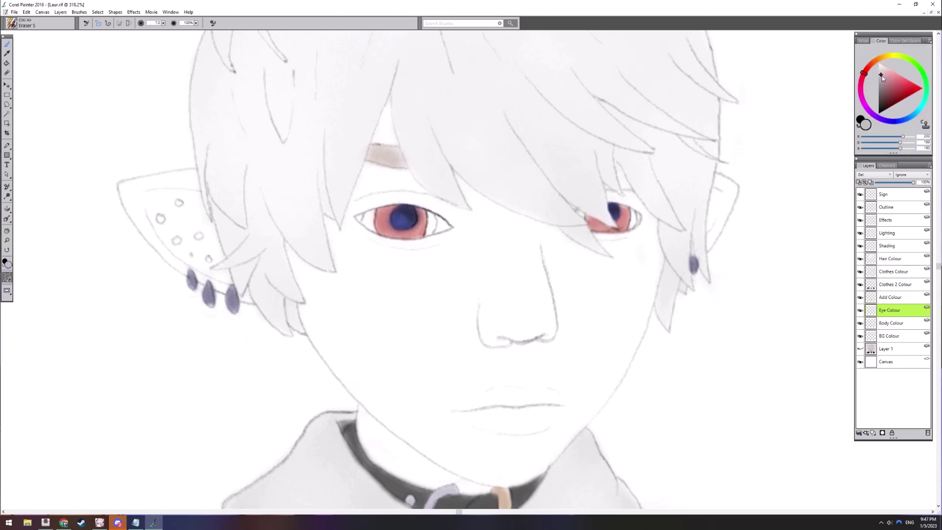
pyautogui.rightClick(364, 216)
pyautogui.click(440, 310)
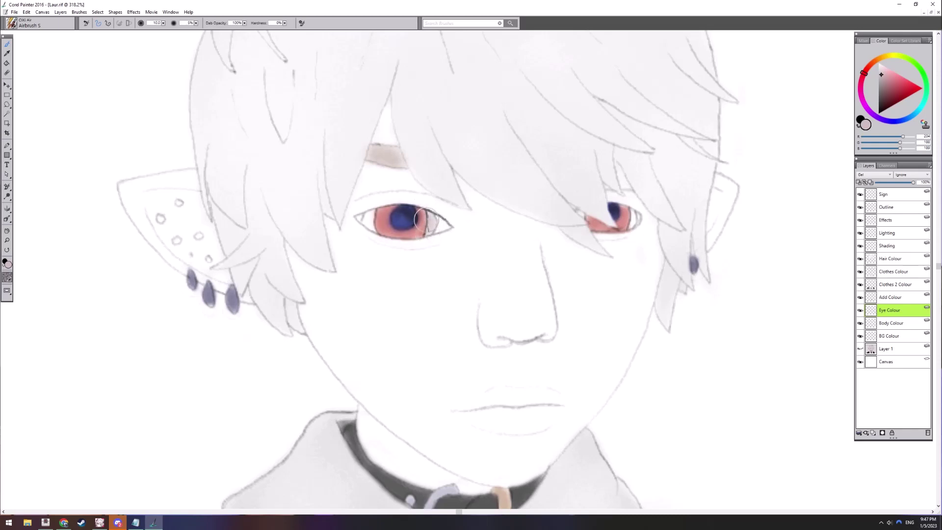
pyautogui.moveTo(367, 215); pyautogui.dragTo(367, 224)
pyautogui.moveTo(639, 217); pyautogui.dragTo(631, 225)
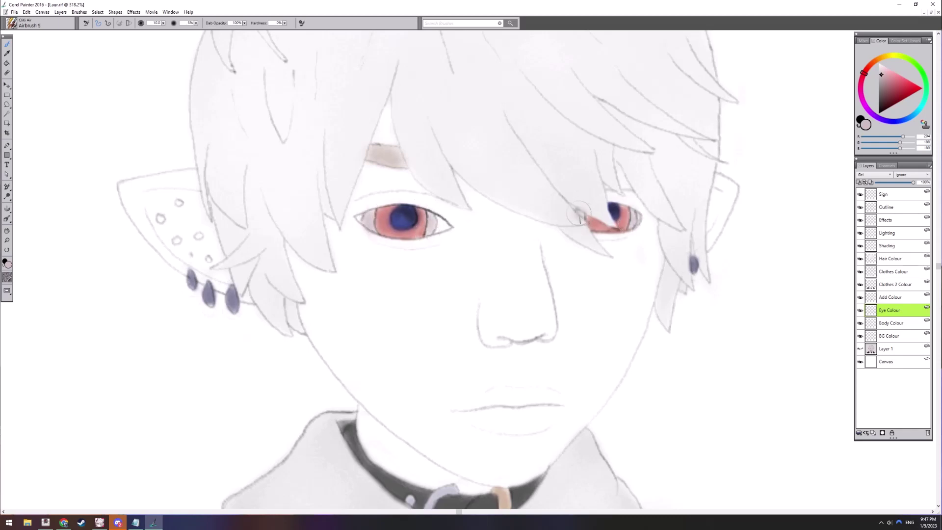
# Colour the corners of both eyes a stronger pink with Airbrush S and erase the overspray around them with Eraser M
pyautogui.moveTo(885, 82); pyautogui.dragTo(892, 80)
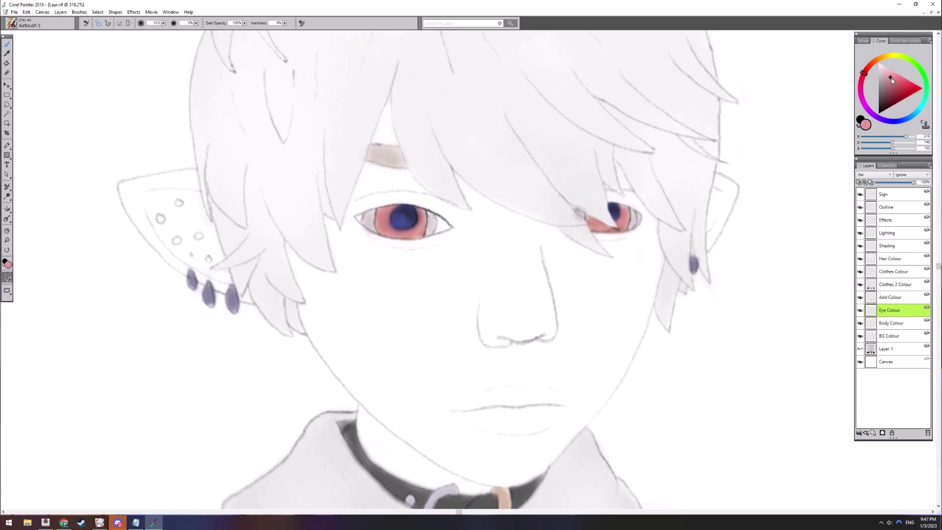
pyautogui.moveTo(639, 216); pyautogui.dragTo(640, 227)
pyautogui.moveTo(441, 229)
pyautogui.mouseDown()
pyautogui.moveTo(441, 215)
pyautogui.moveTo(442, 230)
pyautogui.mouseUp()
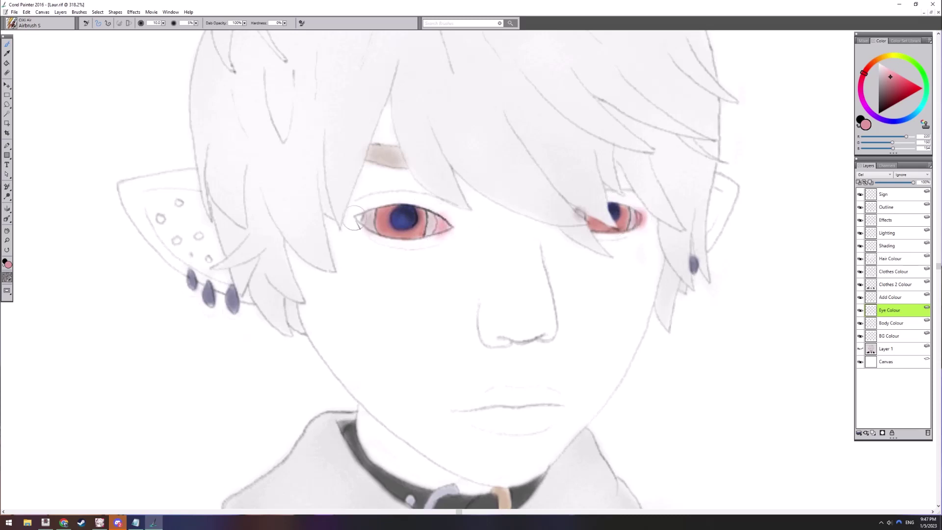
pyautogui.rightClick(418, 232)
pyautogui.click(444, 359)
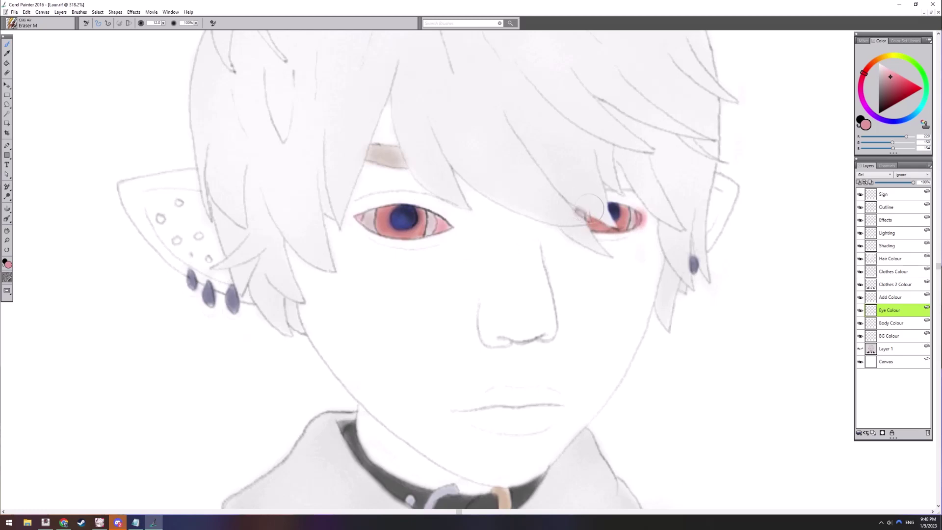
pyautogui.moveTo(635, 234); pyautogui.dragTo(650, 214)
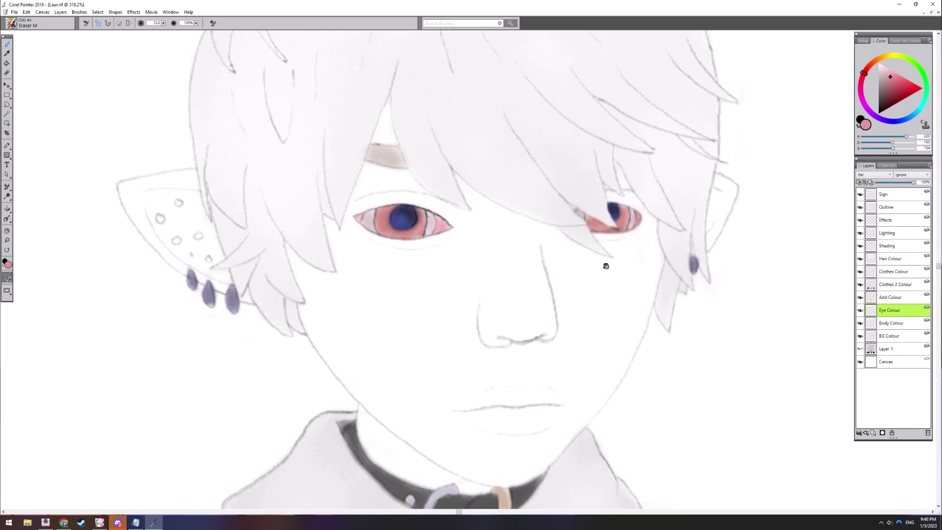
# Lay a pale pink skin base over the face, ears and neck on the Body Colour layer with Airbrush XL
pyautogui.moveTo(605, 265); pyautogui.dragTo(611, 247)
pyautogui.click(890, 323)
pyautogui.click(904, 40)
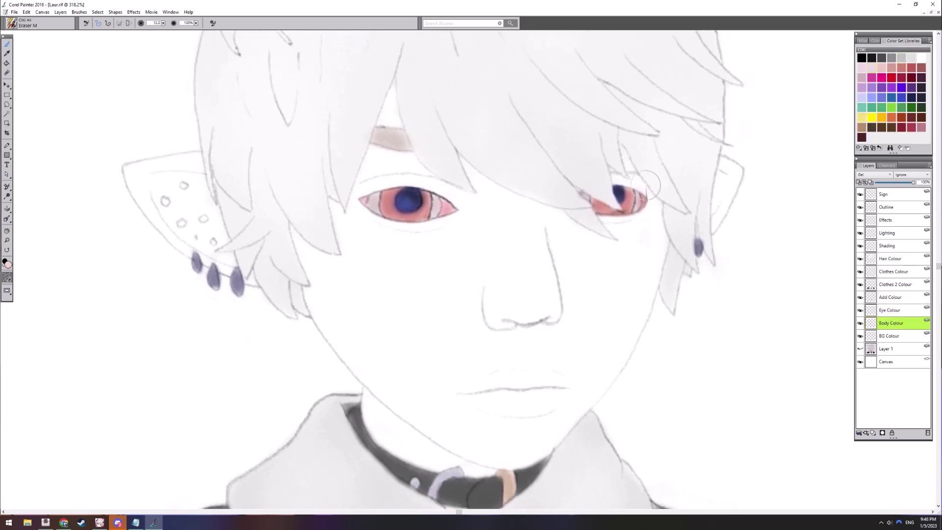
pyautogui.scroll(-4, 544, 272)
pyautogui.moveTo(536, 271); pyautogui.dragTo(545, 229)
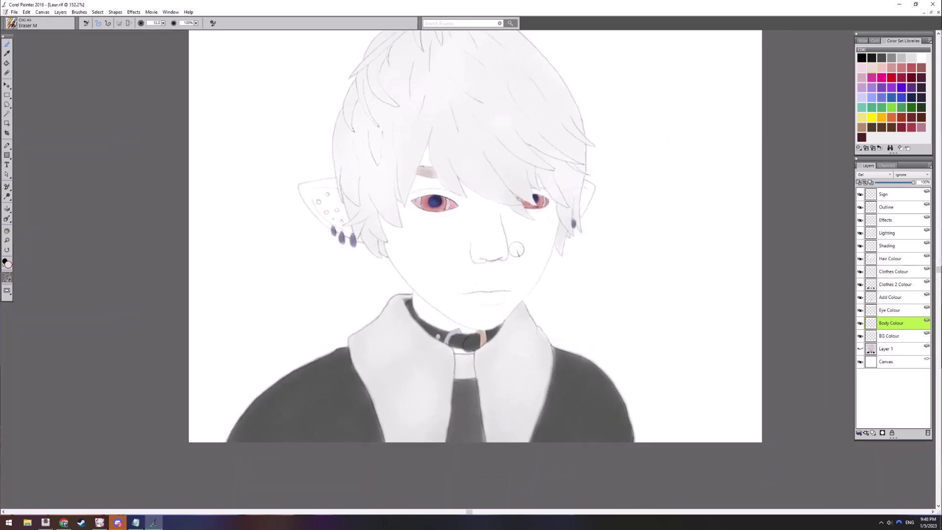
pyautogui.rightClick(519, 251)
pyautogui.click(564, 318)
pyautogui.scroll(-2, 461, 220)
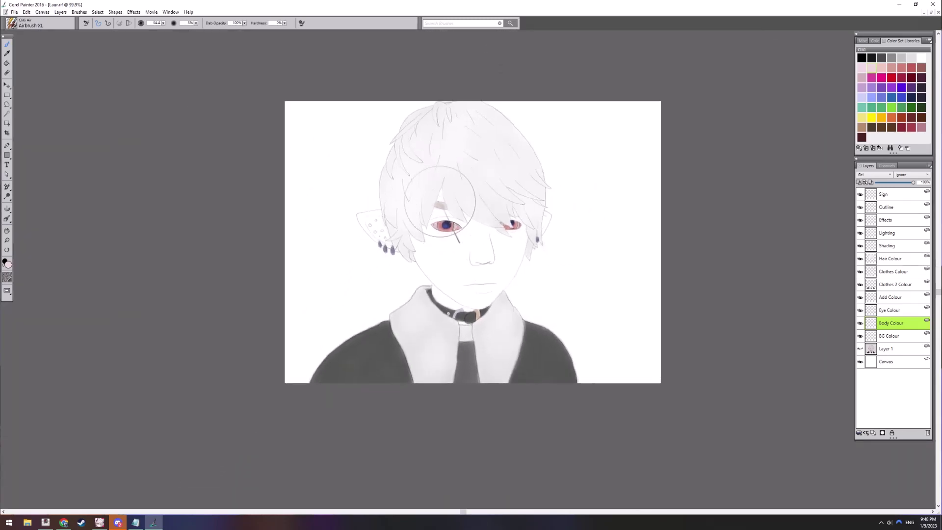
pyautogui.moveTo(444, 202)
pyautogui.mouseDown()
pyautogui.moveTo(440, 270)
pyautogui.moveTo(478, 289)
pyautogui.moveTo(454, 311)
pyautogui.moveTo(481, 299)
pyautogui.moveTo(514, 226)
pyautogui.moveTo(452, 203)
pyautogui.moveTo(476, 211)
pyautogui.moveTo(441, 264)
pyautogui.moveTo(541, 226)
pyautogui.mouseUp()
pyautogui.moveTo(383, 235); pyautogui.dragTo(390, 243)
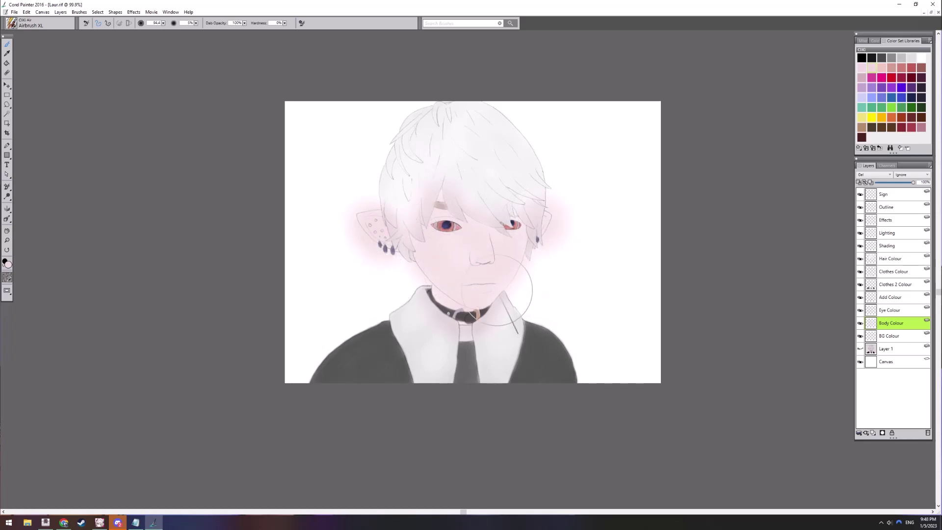
# Fill the small piercing circles in the ear with dusky mauve on the Body Colour layer using Airbrush T
pyautogui.scroll(4, 467, 271)
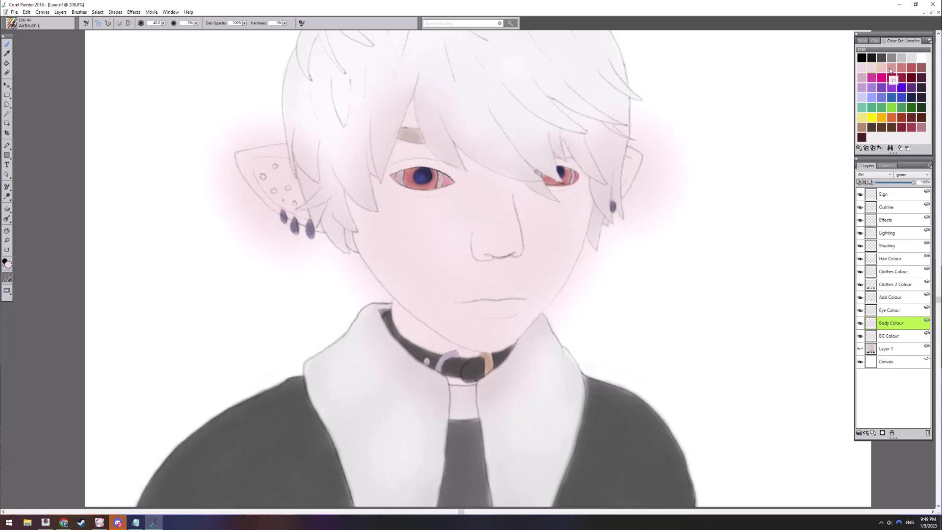
pyautogui.click(874, 41)
pyautogui.click(883, 86)
pyautogui.rightClick(262, 255)
pyautogui.click(283, 346)
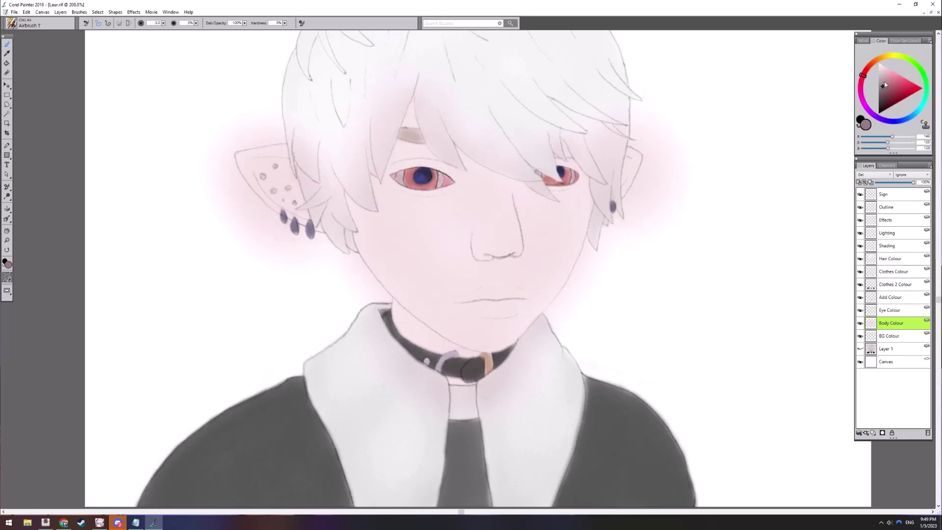
# Shade the inside of both ears with a lighter greyish mauve using Airbrush L
pyautogui.rightClick(492, 210)
pyautogui.click(515, 285)
pyautogui.rightClick(256, 164)
pyautogui.click(276, 230)
pyautogui.moveTo(272, 183)
pyautogui.mouseDown()
pyautogui.moveTo(284, 196)
pyautogui.moveTo(273, 162)
pyautogui.mouseUp()
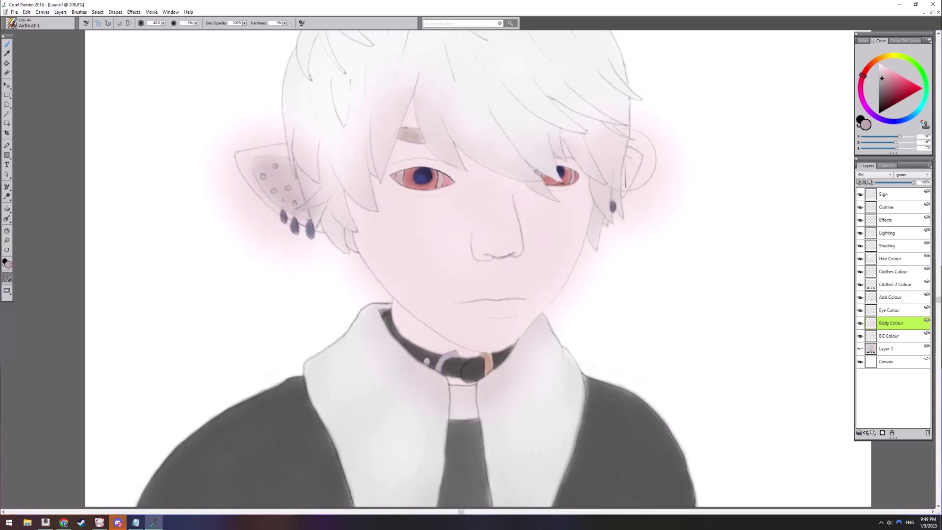
pyautogui.moveTo(625, 159); pyautogui.dragTo(622, 178)
# Check the Layer 1 reference briefly and tint the lips with dusty pink using Airbrush L
pyautogui.moveTo(595, 250); pyautogui.dragTo(575, 233)
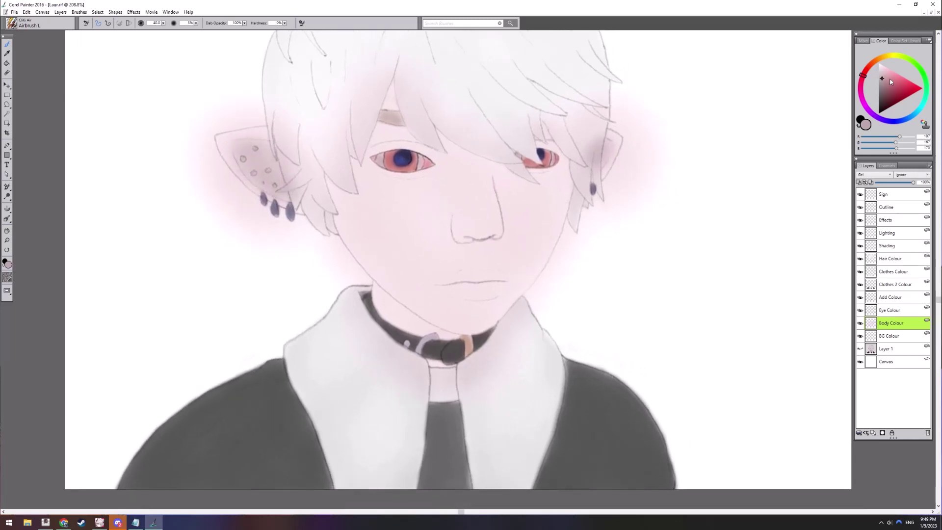
pyautogui.click(859, 349)
pyautogui.click(859, 349)
pyautogui.click(887, 80)
pyautogui.moveTo(482, 277)
pyautogui.mouseDown()
pyautogui.moveTo(474, 296)
pyautogui.moveTo(505, 280)
pyautogui.moveTo(545, 291)
pyautogui.moveTo(470, 295)
pyautogui.mouseUp()
pyautogui.moveTo(554, 244); pyautogui.dragTo(562, 251)
# Shade around both eyes in dusty pink with Airbrush L and hide the Hair, Clothes, Clothes 2, Add and Eye Colour layers
pyautogui.rightClick(553, 250)
pyautogui.click(586, 324)
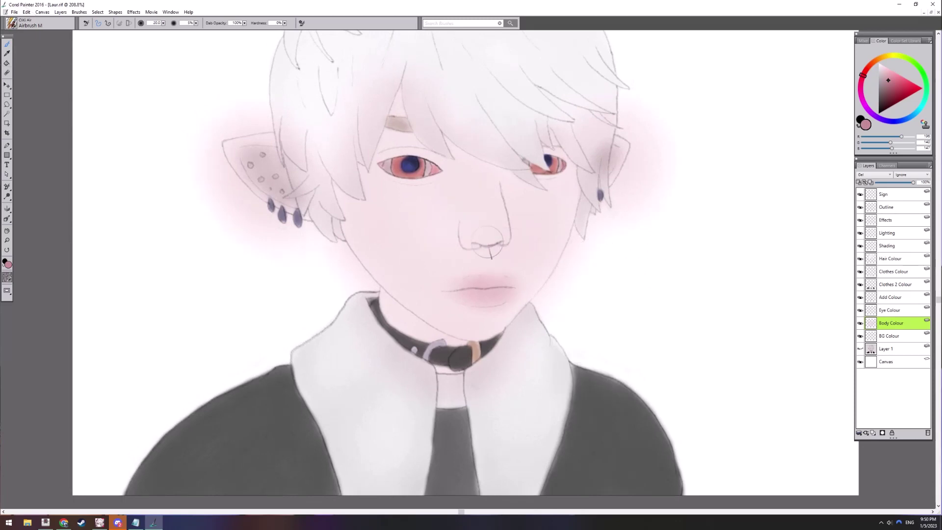
pyautogui.moveTo(526, 237); pyautogui.dragTo(525, 272)
pyautogui.rightClick(489, 240)
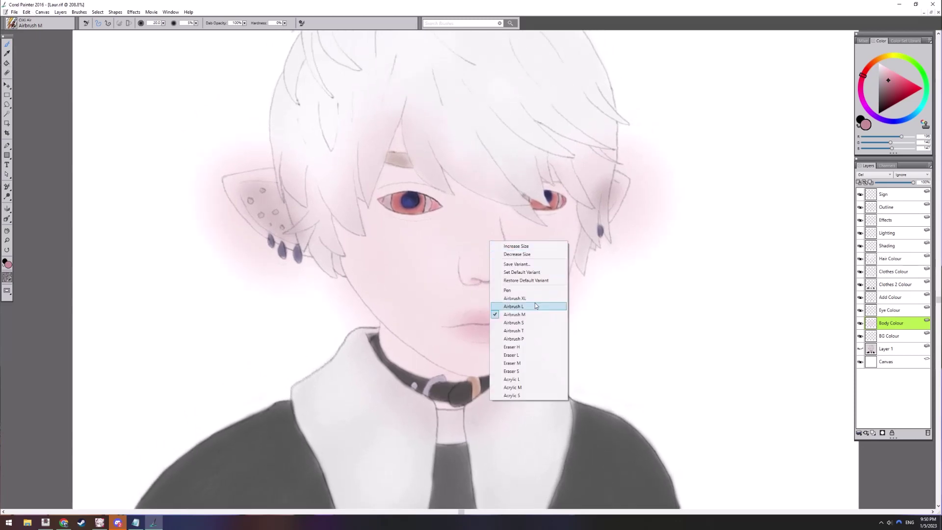
pyautogui.click(535, 304)
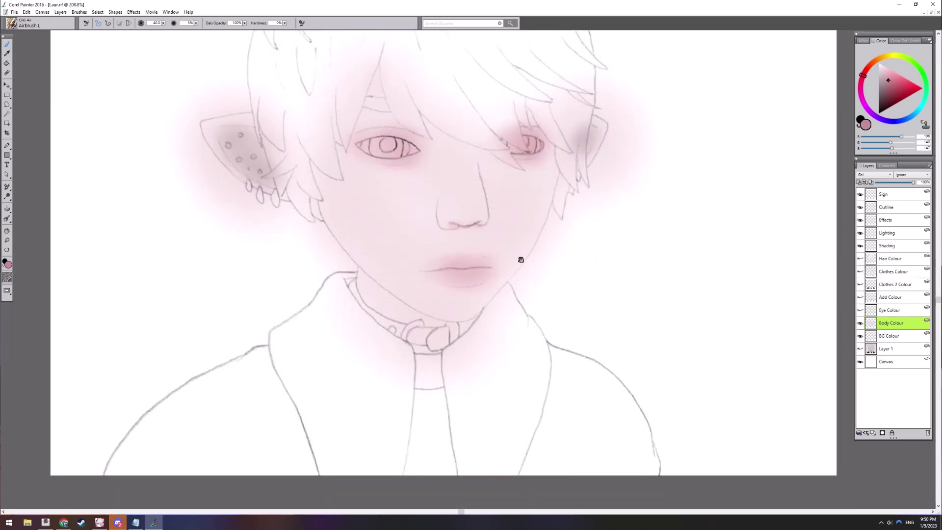
# Erase the skin overspray from the collar and from outside the jaw and ear on the fringe-covered side with Eraser L
pyautogui.rightClick(533, 275)
pyautogui.click(554, 387)
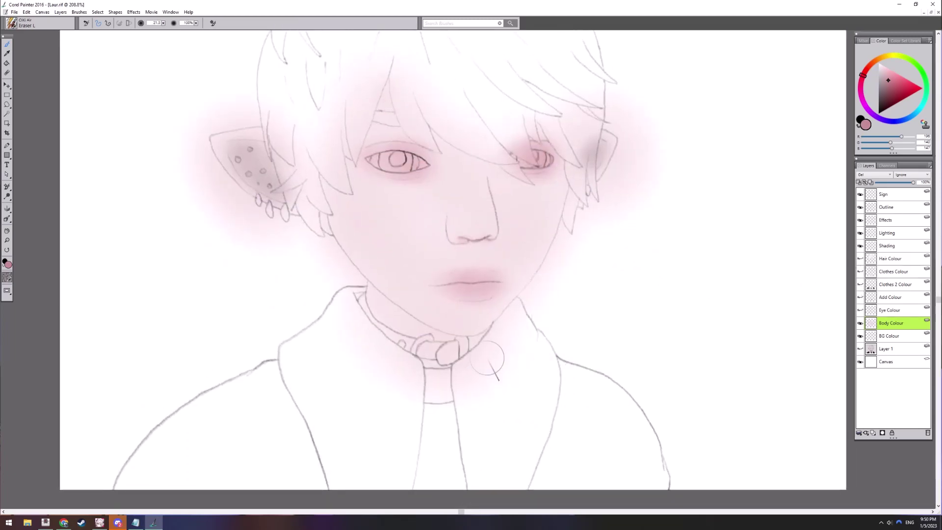
pyautogui.moveTo(458, 374); pyautogui.dragTo(419, 381)
pyautogui.scroll(2, 469, 368)
pyautogui.moveTo(494, 343)
pyautogui.mouseDown()
pyautogui.moveTo(507, 368)
pyautogui.moveTo(479, 331)
pyautogui.moveTo(480, 315)
pyautogui.moveTo(506, 313)
pyautogui.moveTo(505, 284)
pyautogui.mouseUp()
pyautogui.moveTo(605, 230); pyautogui.dragTo(495, 361)
pyautogui.moveTo(464, 327)
pyautogui.mouseDown()
pyautogui.moveTo(502, 247)
pyautogui.moveTo(510, 252)
pyautogui.moveTo(535, 217)
pyautogui.moveTo(536, 282)
pyautogui.mouseUp()
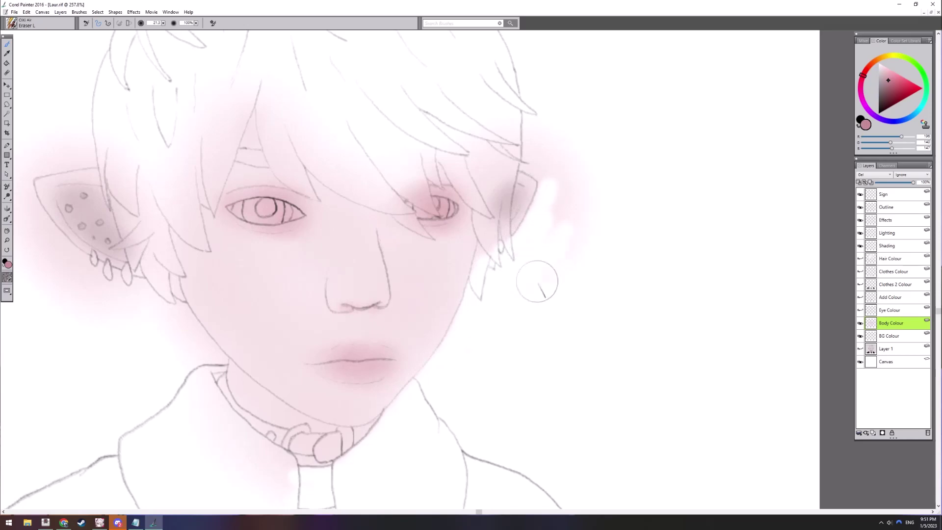
pyautogui.moveTo(593, 218)
pyautogui.mouseDown()
pyautogui.moveTo(543, 245)
pyautogui.moveTo(552, 299)
pyautogui.mouseUp()
# Erase the skin colour from the hair strands by the unpierced ear and from the fringe-covered eye with Eraser L
pyautogui.moveTo(493, 277); pyautogui.dragTo(487, 320)
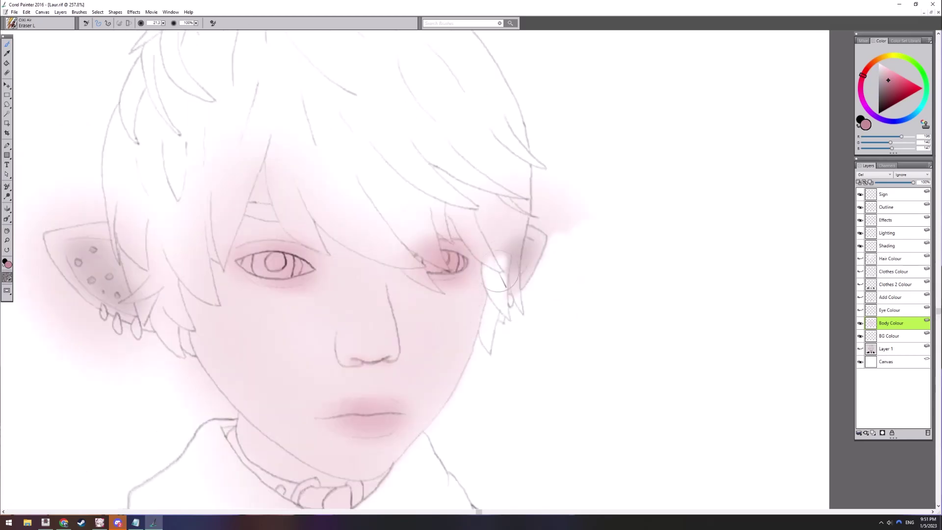
pyautogui.moveTo(498, 273)
pyautogui.mouseDown()
pyautogui.moveTo(511, 236)
pyautogui.moveTo(514, 295)
pyautogui.moveTo(521, 220)
pyautogui.moveTo(511, 191)
pyautogui.moveTo(519, 219)
pyautogui.mouseUp()
pyautogui.moveTo(589, 197); pyautogui.dragTo(627, 179)
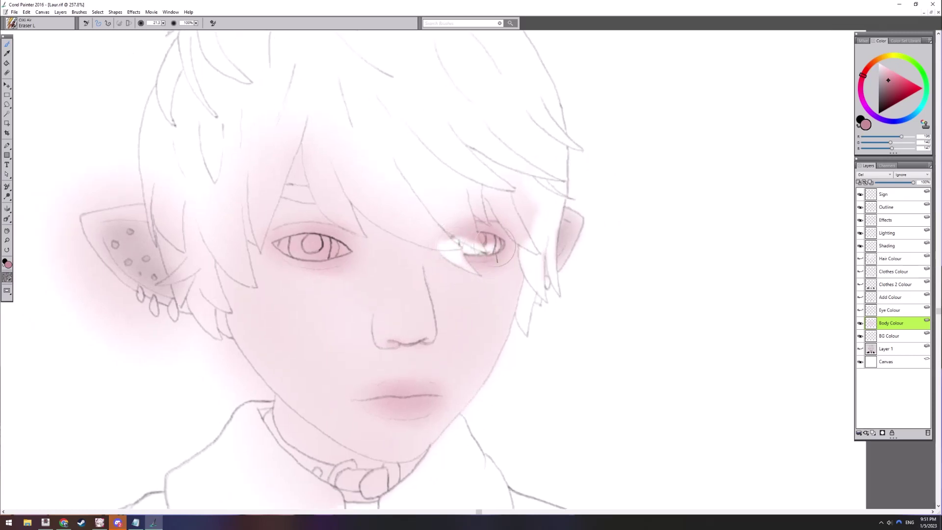
pyautogui.moveTo(437, 218); pyautogui.dragTo(468, 230)
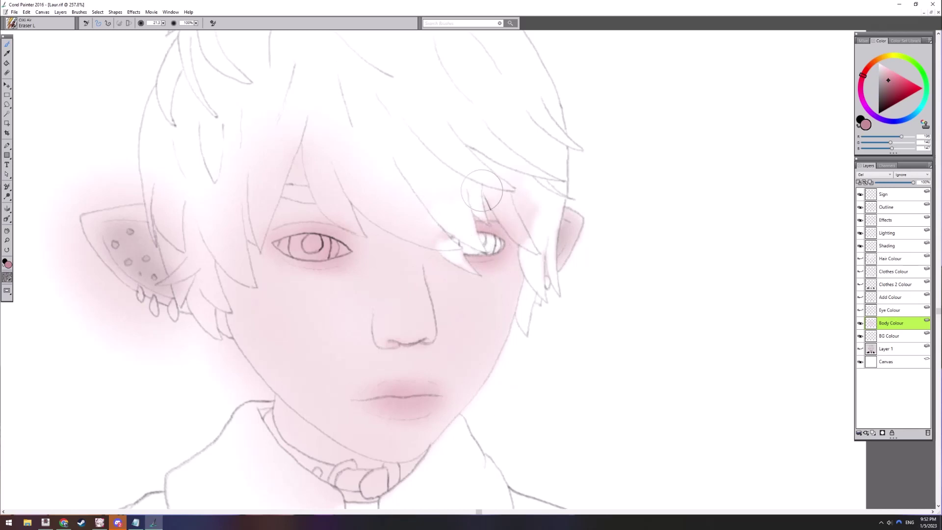
pyautogui.moveTo(508, 227); pyautogui.dragTo(515, 182)
# Erase the skin colour inside the uncovered eye and over the choker and collar with Eraser L
pyautogui.moveTo(362, 255); pyautogui.dragTo(554, 243)
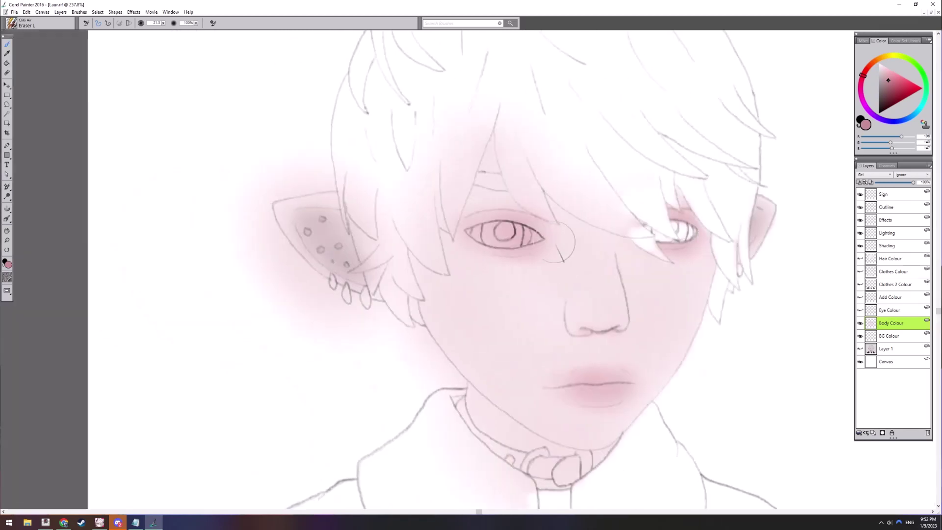
pyautogui.moveTo(475, 233)
pyautogui.mouseDown()
pyautogui.moveTo(511, 233)
pyautogui.moveTo(425, 107)
pyautogui.mouseUp()
pyautogui.moveTo(420, 247)
pyautogui.mouseDown()
pyautogui.moveTo(424, 314)
pyautogui.moveTo(484, 371)
pyautogui.moveTo(487, 357)
pyautogui.moveTo(404, 302)
pyautogui.moveTo(425, 286)
pyautogui.moveTo(482, 332)
pyautogui.moveTo(514, 329)
pyautogui.moveTo(530, 341)
pyautogui.moveTo(574, 307)
pyautogui.mouseUp()
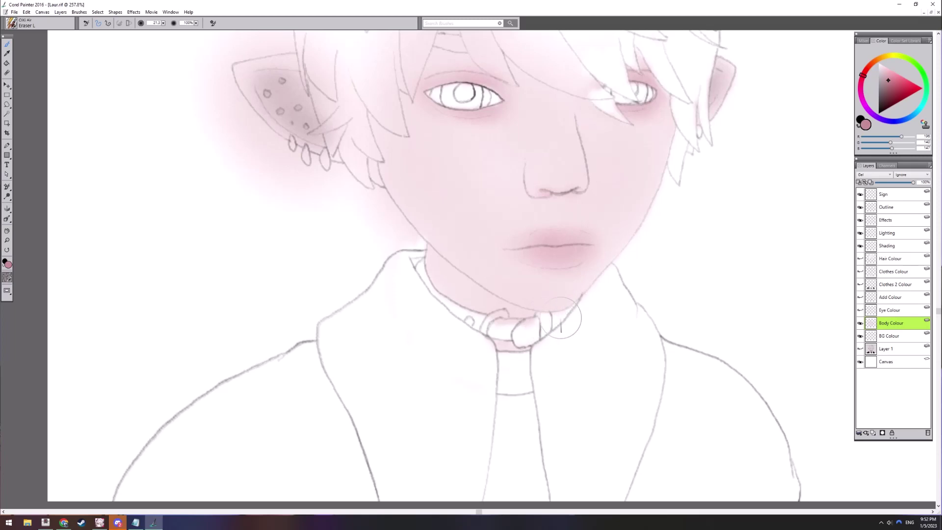
# Erase the skin overspray along the uncovered side's jaw, over the hanging earrings and around the pierced ear with Eraser L
pyautogui.moveTo(408, 238); pyautogui.dragTo(463, 306)
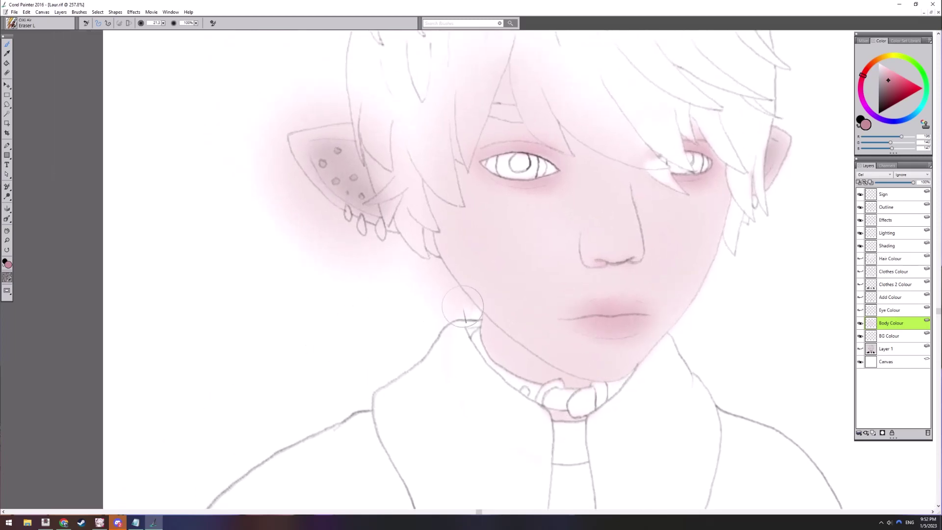
pyautogui.moveTo(431, 249); pyautogui.dragTo(479, 312)
pyautogui.moveTo(430, 285); pyautogui.dragTo(429, 290)
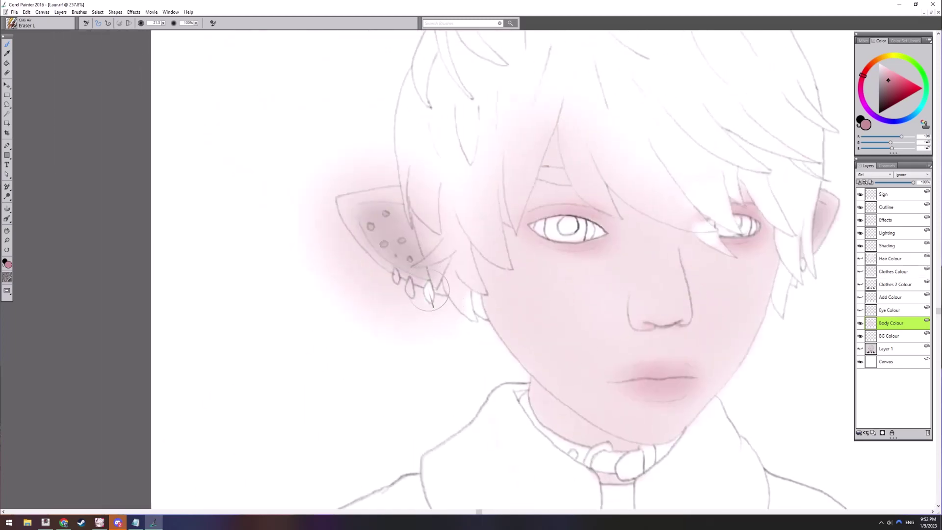
pyautogui.moveTo(432, 327)
pyautogui.mouseDown()
pyautogui.moveTo(378, 286)
pyautogui.moveTo(318, 207)
pyautogui.moveTo(343, 296)
pyautogui.moveTo(318, 230)
pyautogui.mouseUp()
pyautogui.moveTo(323, 183)
pyautogui.mouseDown()
pyautogui.moveTo(307, 235)
pyautogui.moveTo(353, 240)
pyautogui.moveTo(366, 215)
pyautogui.mouseUp()
# Erase the skin colour from the eyebrow and the central fringe strands above the eyes with Eraser L
pyautogui.moveTo(527, 246); pyautogui.dragTo(461, 237)
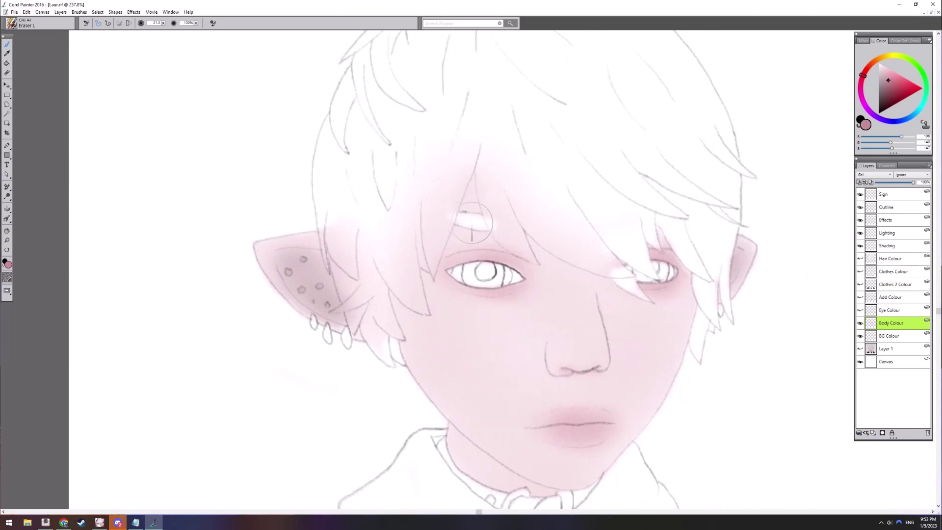
pyautogui.moveTo(523, 241)
pyautogui.mouseDown()
pyautogui.moveTo(484, 182)
pyautogui.moveTo(534, 228)
pyautogui.mouseUp()
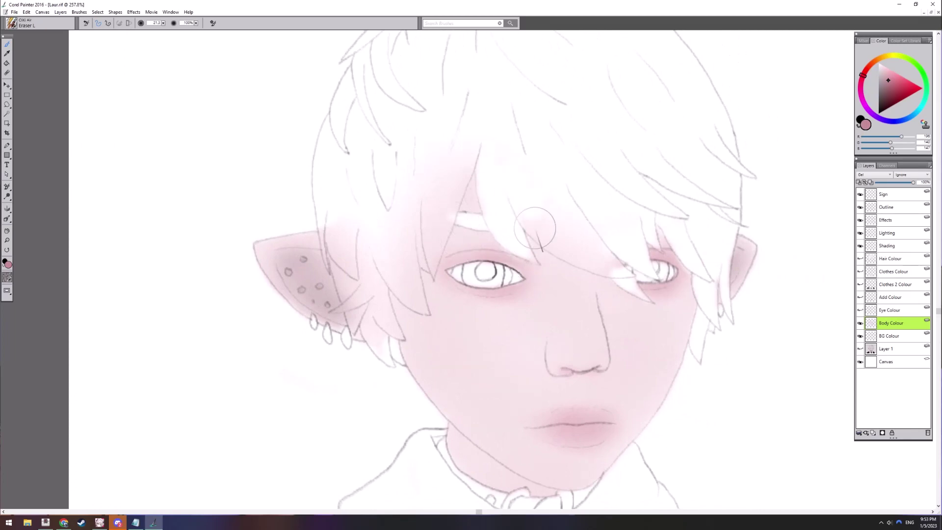
pyautogui.moveTo(577, 206)
pyautogui.mouseDown()
pyautogui.moveTo(566, 208)
pyautogui.moveTo(672, 194)
pyautogui.mouseUp()
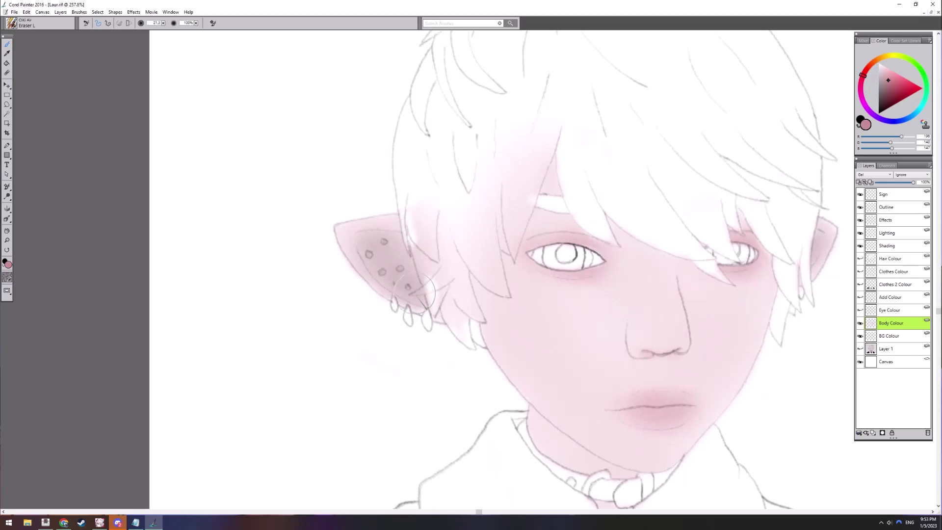
# Erase the remaining skin colour from the hair strands between the pierced ear and the uncovered eye with Eraser L
pyautogui.moveTo(428, 268)
pyautogui.mouseDown()
pyautogui.moveTo(418, 241)
pyautogui.moveTo(436, 216)
pyautogui.mouseUp()
pyautogui.moveTo(521, 269); pyautogui.dragTo(527, 205)
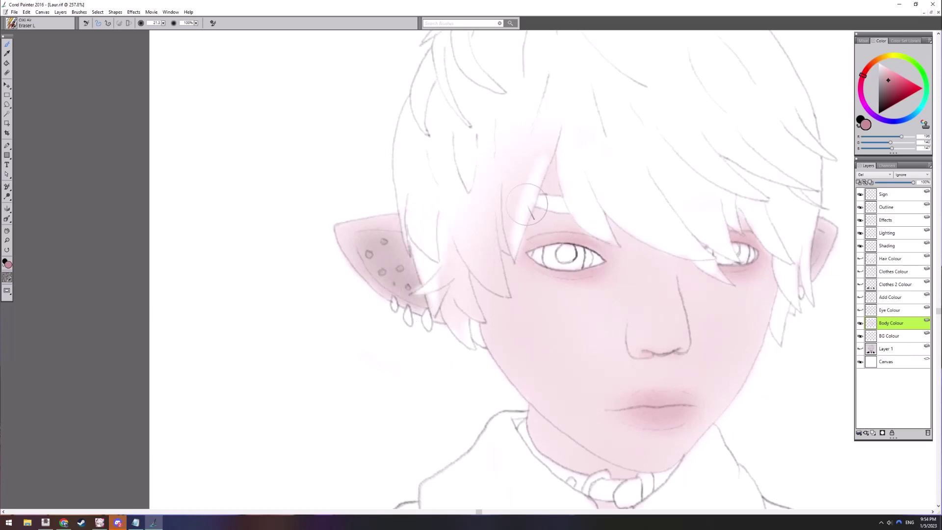
pyautogui.moveTo(552, 133)
pyautogui.mouseDown()
pyautogui.moveTo(515, 88)
pyautogui.moveTo(497, 243)
pyautogui.moveTo(472, 219)
pyautogui.mouseUp()
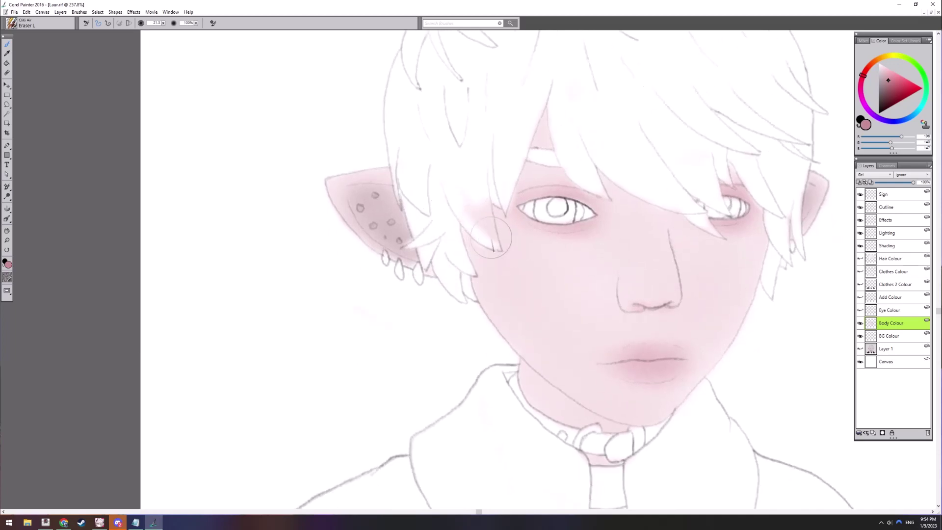
pyautogui.moveTo(491, 238); pyautogui.dragTo(468, 206)
pyautogui.moveTo(606, 254); pyautogui.dragTo(493, 204)
# Show the hidden Eye Colour, Add Colour, Clothes 2 Colour, Clothes Colour and Hair Colour layers
pyautogui.click(860, 310)
pyautogui.click(860, 297)
pyautogui.click(861, 284)
pyautogui.click(860, 271)
pyautogui.click(860, 259)
pyautogui.scroll(-4, 558, 216)
pyautogui.moveTo(558, 214); pyautogui.dragTo(572, 265)
# Spray a pale blue backdrop across the BG Colour layer with Airbrush XL
pyautogui.click(888, 335)
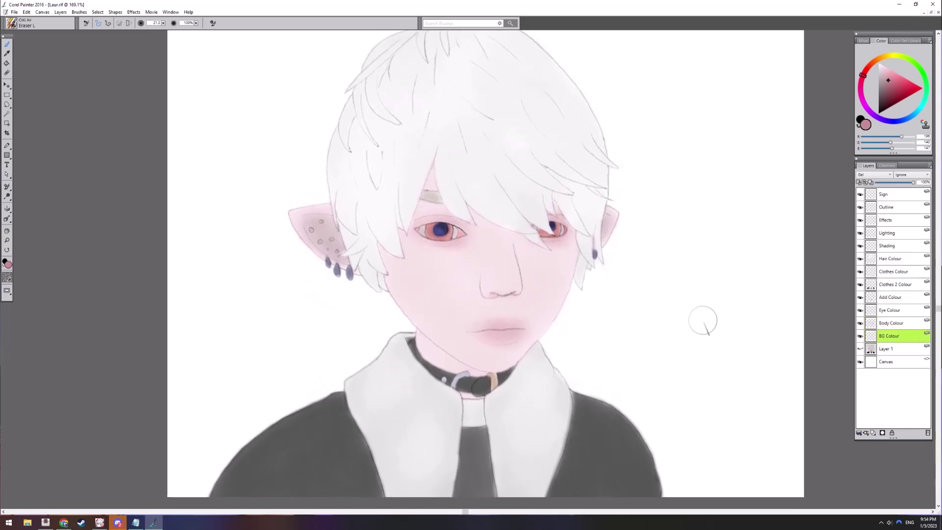
pyautogui.moveTo(703, 318); pyautogui.dragTo(710, 310)
pyautogui.click(901, 40)
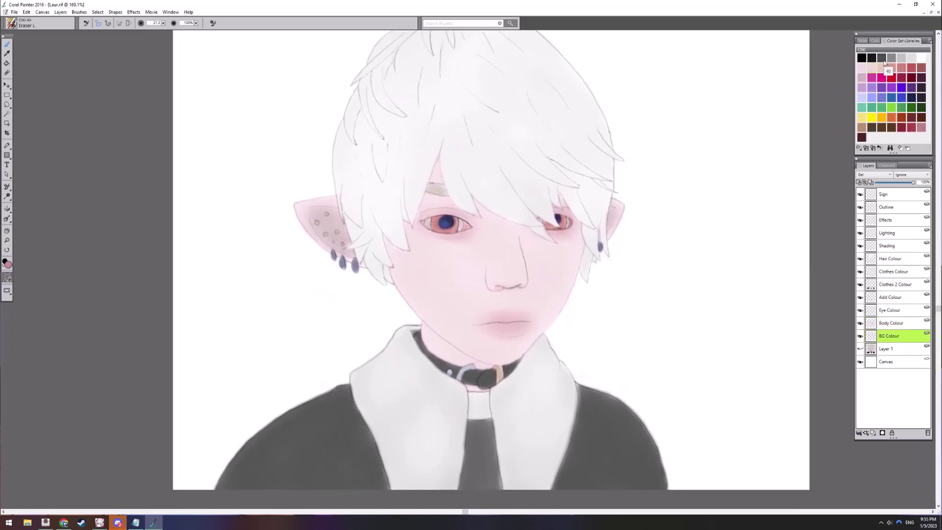
pyautogui.scroll(-3, 552, 214)
pyautogui.moveTo(543, 207); pyautogui.dragTo(555, 242)
pyautogui.press('b')
pyautogui.scroll(-2, 561, 233)
pyautogui.moveTo(632, 147)
pyautogui.mouseDown()
pyautogui.moveTo(559, 168)
pyautogui.moveTo(599, 200)
pyautogui.moveTo(549, 325)
pyautogui.moveTo(608, 426)
pyautogui.moveTo(633, 390)
pyautogui.moveTo(657, 248)
pyautogui.moveTo(594, 158)
pyautogui.moveTo(711, 185)
pyautogui.moveTo(527, 383)
pyautogui.moveTo(330, 332)
pyautogui.moveTo(341, 220)
pyautogui.moveTo(410, 134)
pyautogui.moveTo(292, 151)
pyautogui.mouseUp()
pyautogui.moveTo(765, 207); pyautogui.dragTo(750, 204)
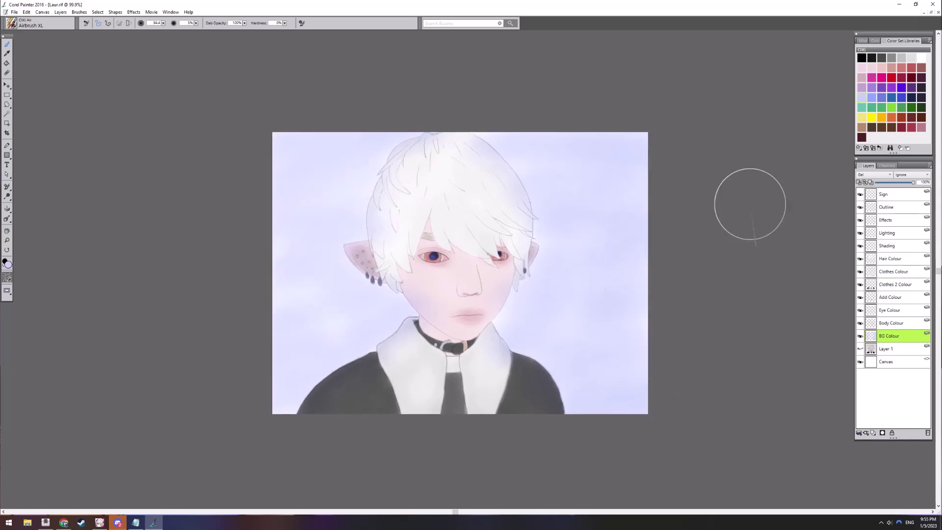
# Spray soft light grey patches over the pale blue backdrop on both sides of the figure
pyautogui.moveTo(595, 183); pyautogui.dragTo(645, 162)
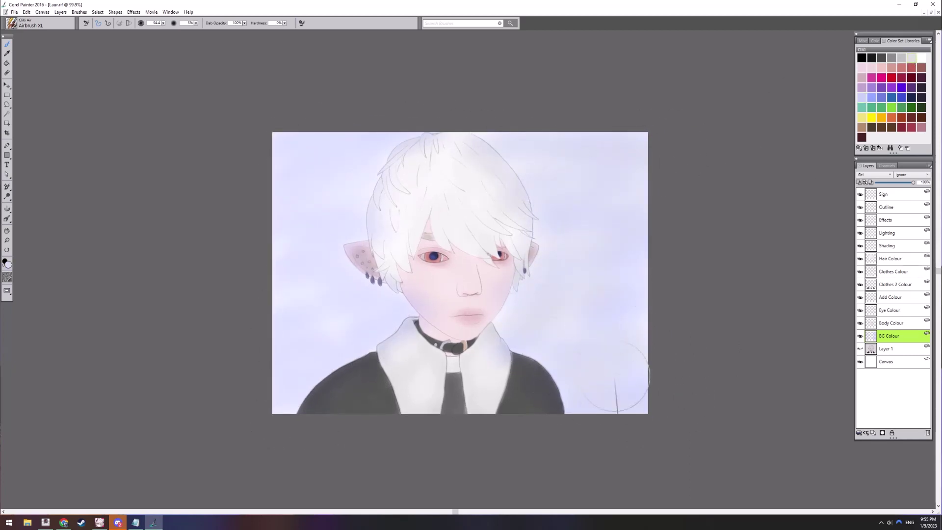
pyautogui.moveTo(381, 156)
pyautogui.mouseDown()
pyautogui.moveTo(322, 156)
pyautogui.moveTo(347, 261)
pyautogui.mouseUp()
# Erase the backdrop colour from the white collar below the pierced ear with Eraser L
pyautogui.scroll(5, 336, 361)
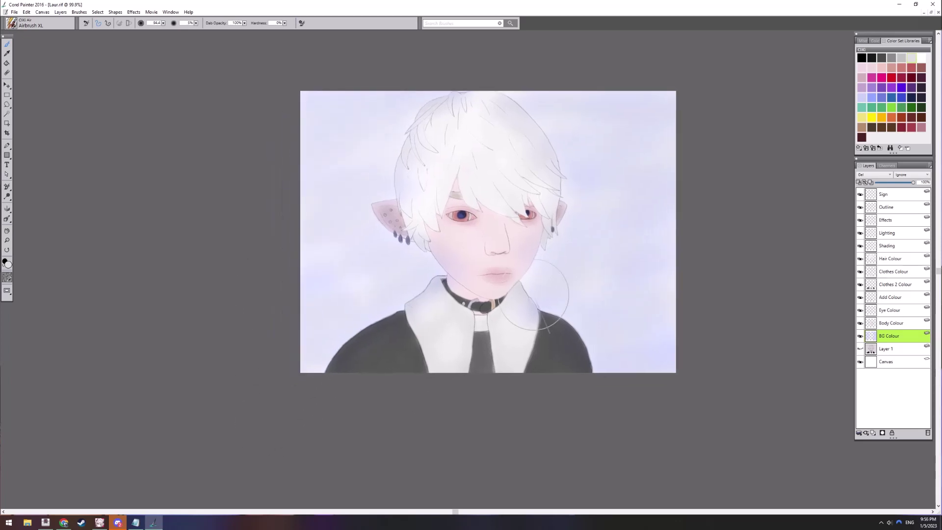
pyautogui.rightClick(376, 314)
pyautogui.click(422, 427)
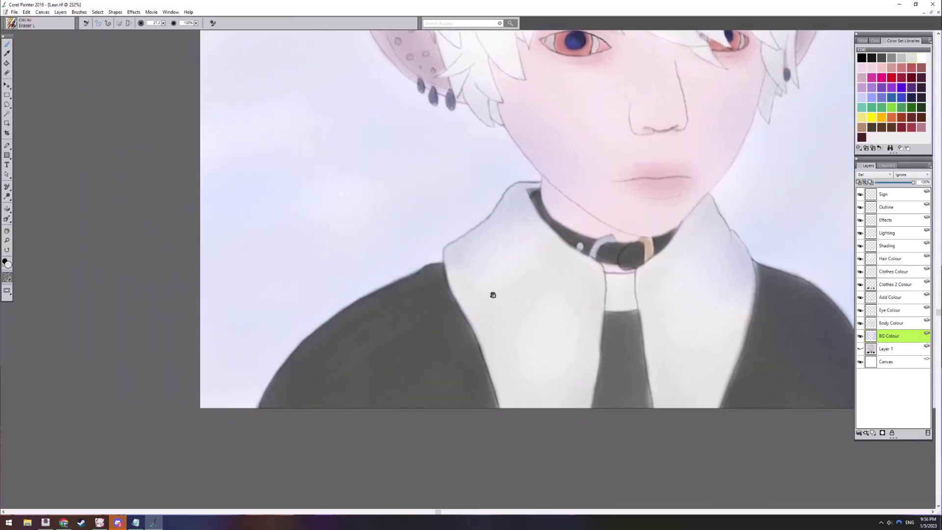
pyautogui.moveTo(493, 295); pyautogui.dragTo(451, 351)
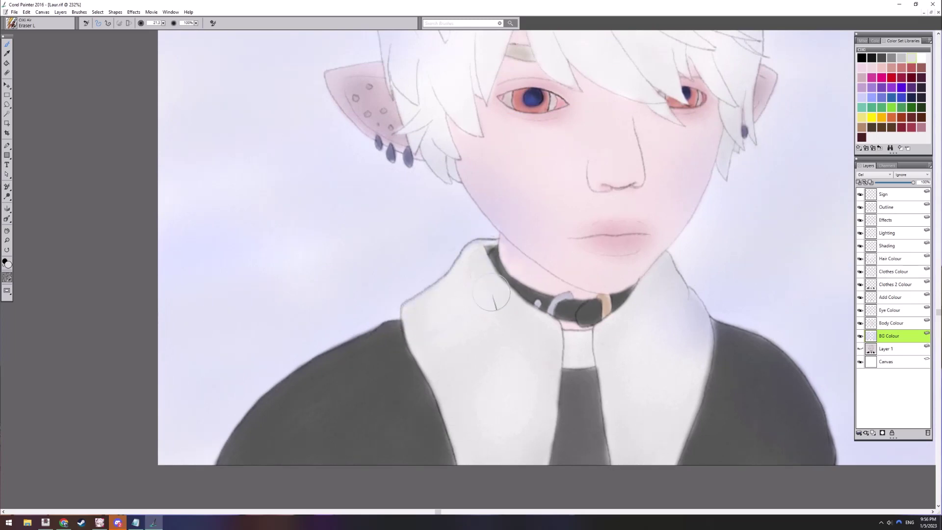
pyautogui.moveTo(561, 259); pyautogui.dragTo(502, 363)
pyautogui.scroll(-3, 502, 363)
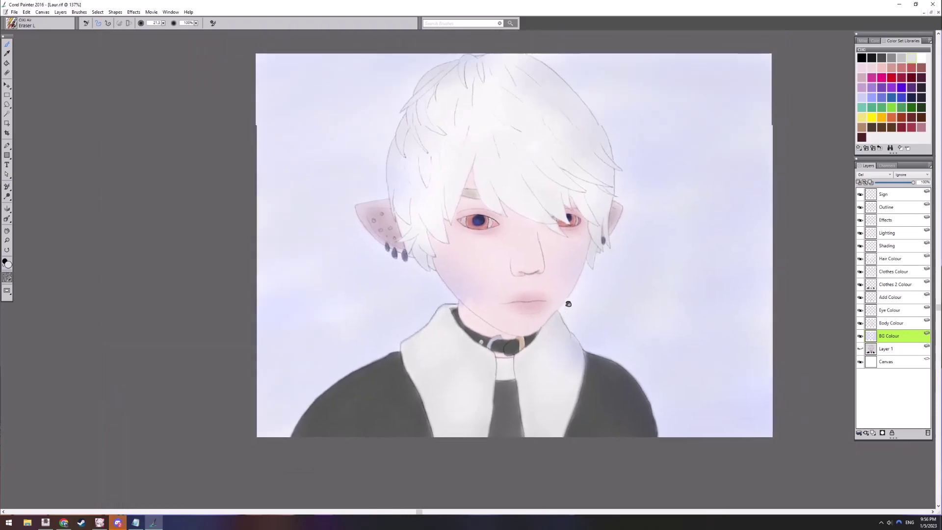
# Try spraying bright yellow around the head with Airbrush XL on the BG Colour layer, and undo the stroke
pyautogui.click(863, 120)
pyautogui.click(871, 117)
pyautogui.rightClick(514, 156)
pyautogui.click(551, 212)
pyautogui.scroll(-3, 551, 212)
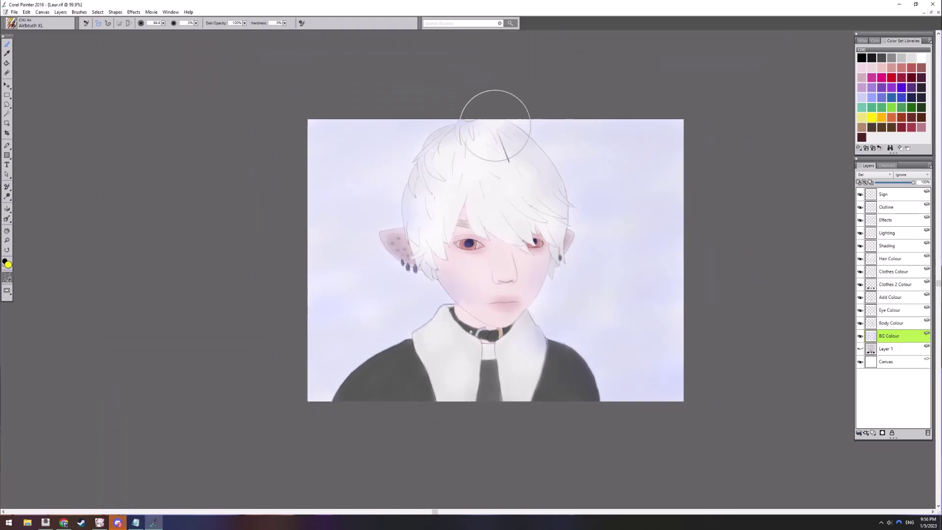
pyautogui.moveTo(497, 126); pyautogui.dragTo(609, 276)
pyautogui.hotkey('ctrl', 'z')
# Try a paler yellow Airbrush XL glow around the hair, ears and shoulders on the BG Colour layer
pyautogui.hotkey('ctrl', '1')
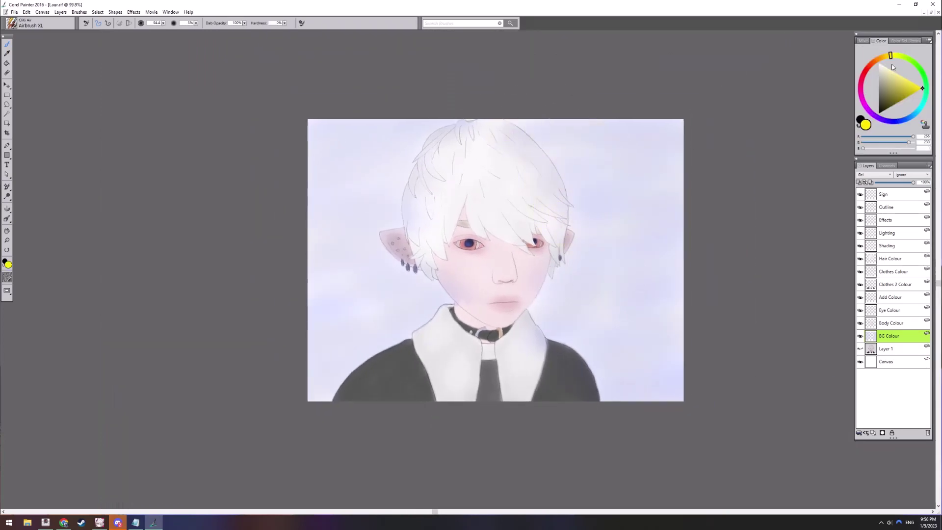
pyautogui.moveTo(427, 145); pyautogui.dragTo(373, 193)
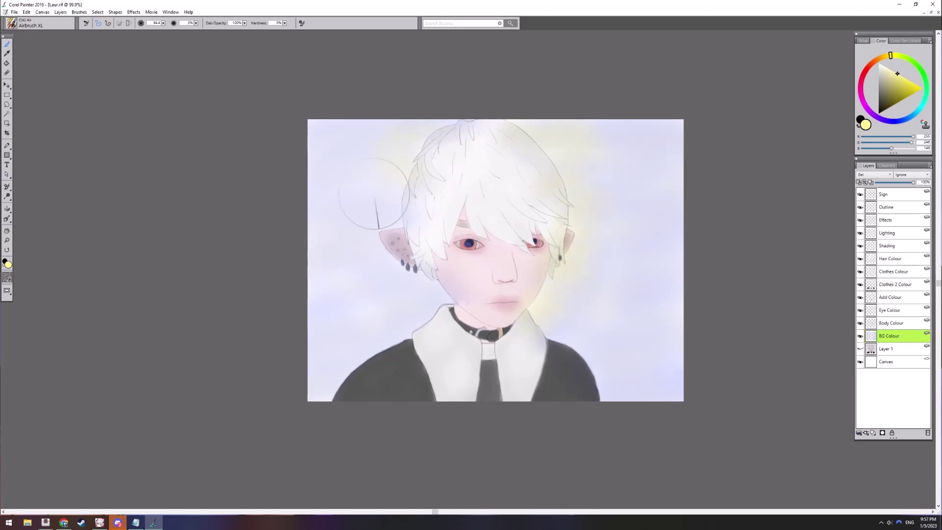
pyautogui.moveTo(570, 370); pyautogui.dragTo(401, 369)
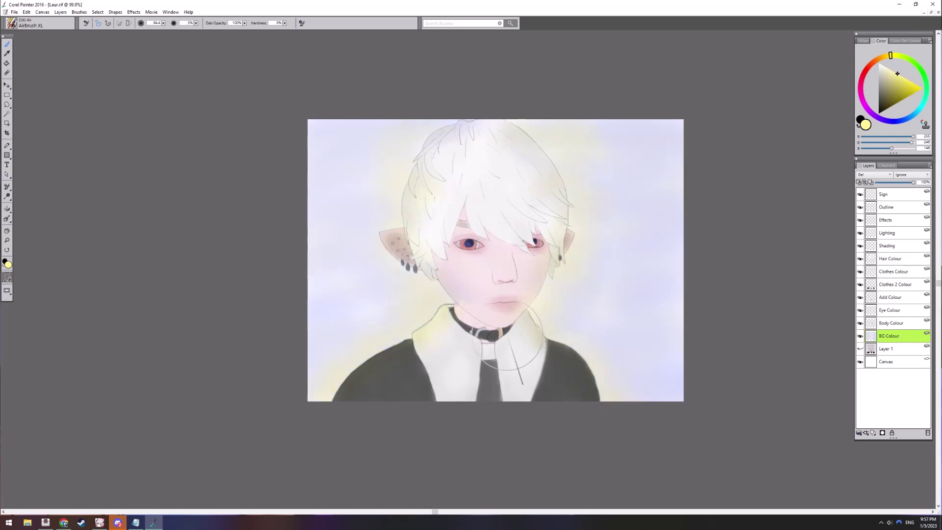
pyautogui.scroll(4, 508, 335)
pyautogui.rightClick(453, 284)
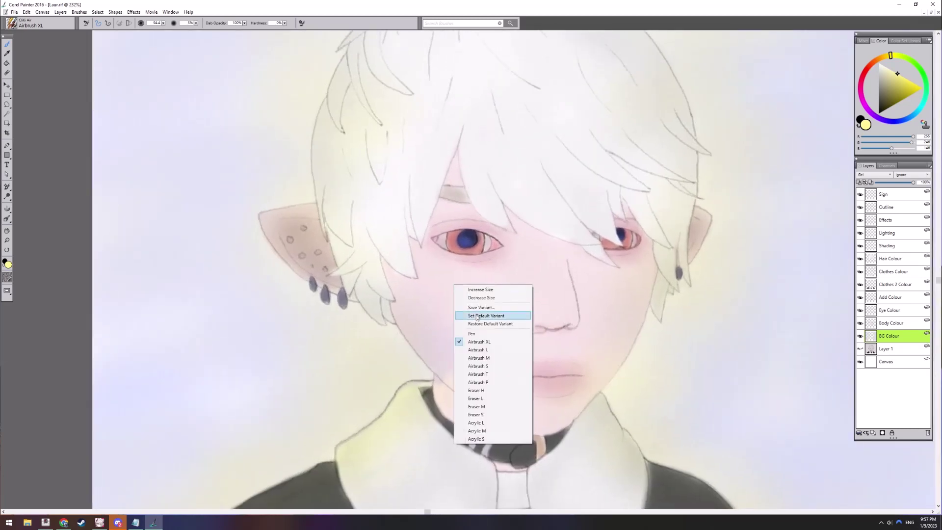
pyautogui.click(479, 341)
pyautogui.moveTo(580, 281)
pyautogui.mouseDown()
pyautogui.moveTo(550, 361)
pyautogui.moveTo(554, 263)
pyautogui.mouseUp()
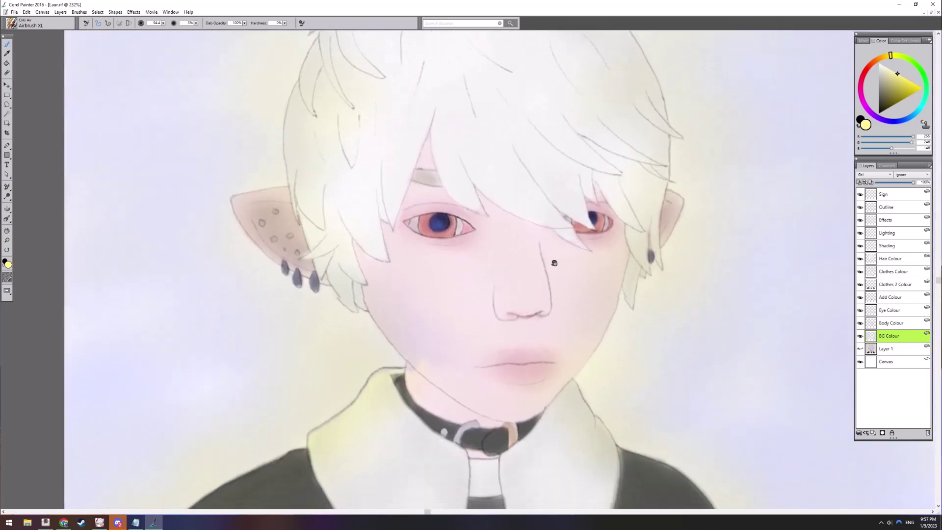
pyautogui.scroll(-4, 552, 184)
pyautogui.scroll(3, 574, 172)
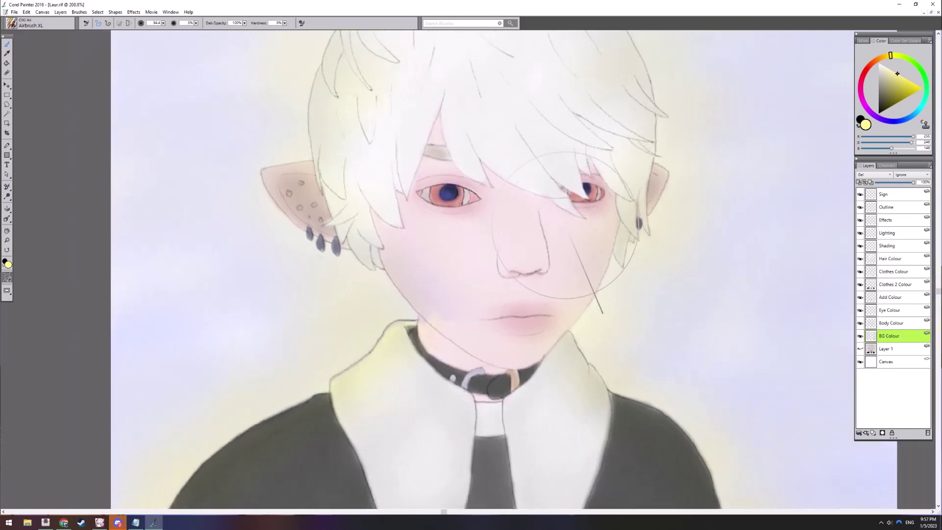
pyautogui.scroll(4, 568, 226)
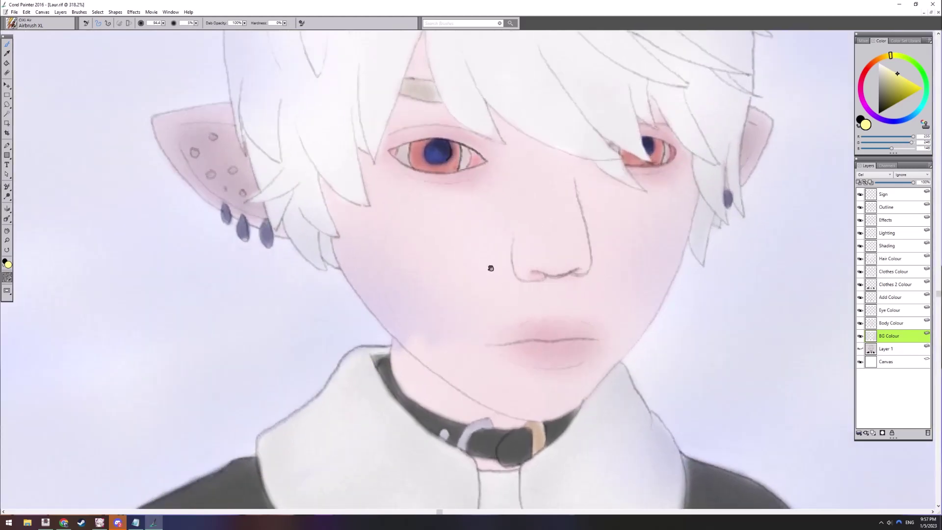
# Erase the backdrop blue from the cheek, jaw and pierced ear on the uncovered side of the face with Eraser L
pyautogui.moveTo(490, 269); pyautogui.dragTo(523, 263)
pyautogui.rightClick(521, 254)
pyautogui.click(561, 320)
pyautogui.rightClick(477, 314)
pyautogui.click(500, 427)
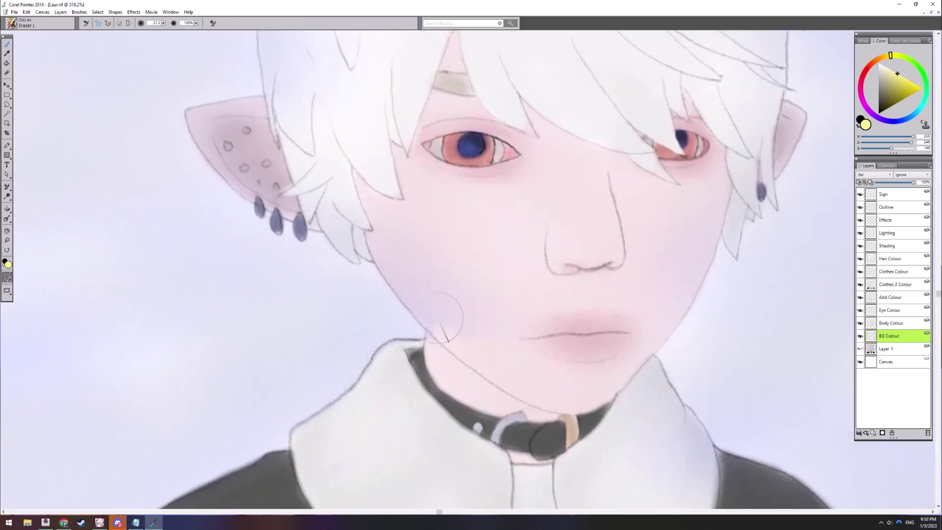
pyautogui.moveTo(438, 318); pyautogui.dragTo(482, 316)
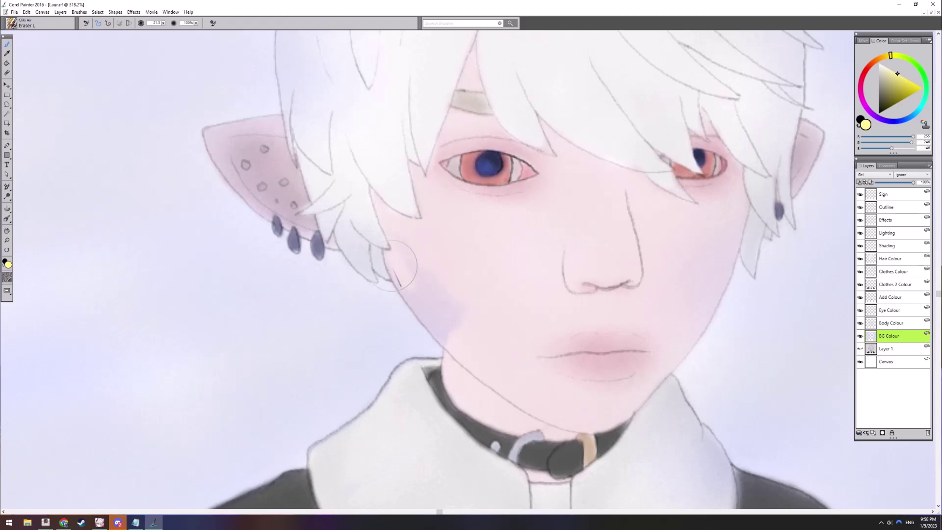
pyautogui.moveTo(392, 266)
pyautogui.mouseDown()
pyautogui.moveTo(447, 341)
pyautogui.moveTo(396, 240)
pyautogui.mouseUp()
pyautogui.moveTo(458, 260); pyautogui.dragTo(550, 316)
pyautogui.moveTo(324, 189)
pyautogui.mouseDown()
pyautogui.moveTo(367, 180)
pyautogui.moveTo(311, 192)
pyautogui.moveTo(329, 234)
pyautogui.moveTo(360, 194)
pyautogui.moveTo(394, 222)
pyautogui.moveTo(357, 224)
pyautogui.moveTo(395, 278)
pyautogui.moveTo(362, 193)
pyautogui.mouseUp()
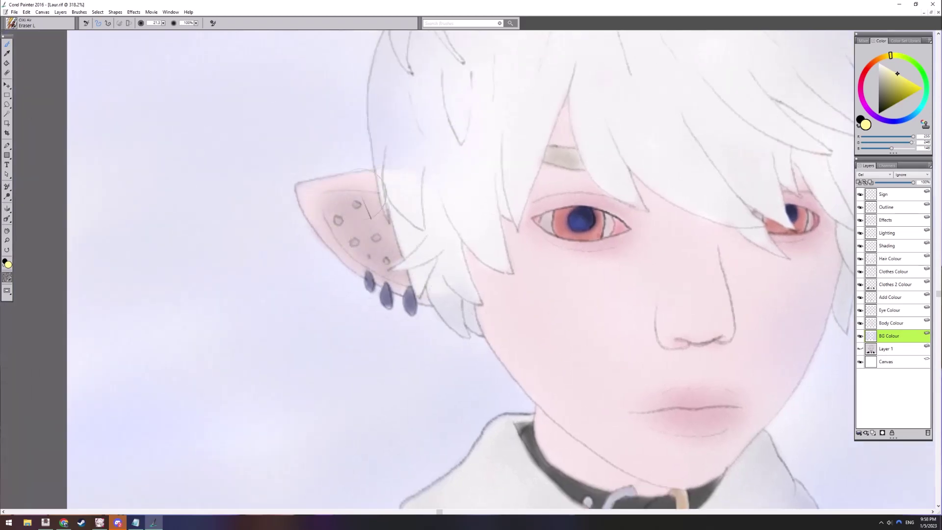
# Erase the backdrop blue from the hair above the pierced ear up to the crown with Eraser L
pyautogui.moveTo(447, 263); pyautogui.dragTo(446, 456)
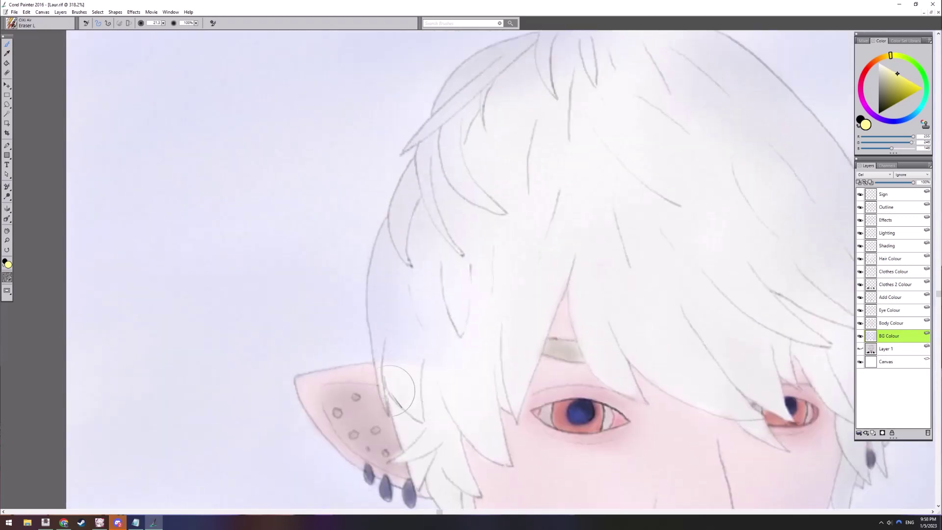
pyautogui.moveTo(402, 390)
pyautogui.mouseDown()
pyautogui.moveTo(399, 230)
pyautogui.moveTo(417, 338)
pyautogui.mouseUp()
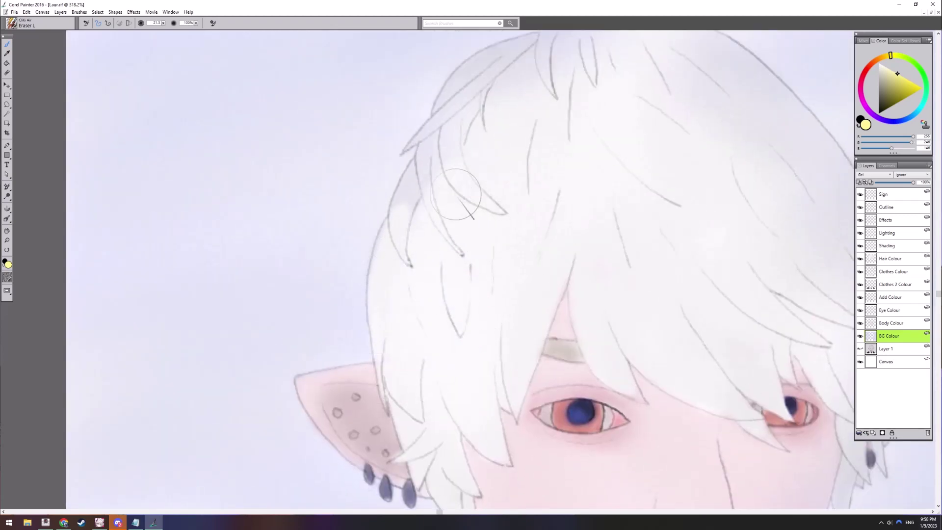
pyautogui.scroll(3, 412, 245)
pyautogui.moveTo(402, 235)
pyautogui.mouseDown()
pyautogui.moveTo(456, 192)
pyautogui.moveTo(419, 224)
pyautogui.mouseUp()
pyautogui.moveTo(523, 149); pyautogui.dragTo(532, 165)
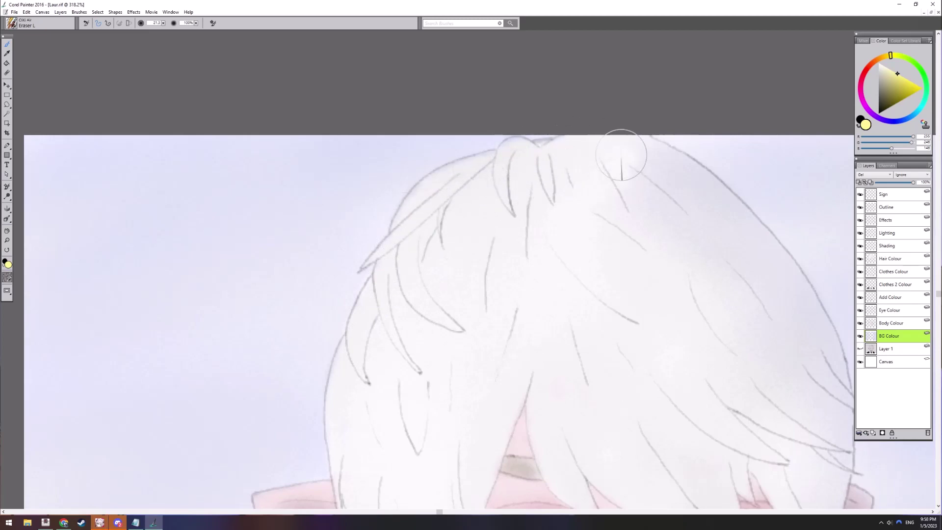
# Erase the backdrop colour from the collar and dark shoulder on the fringe-covered side with Eraser L
pyautogui.scroll(-10, 621, 154)
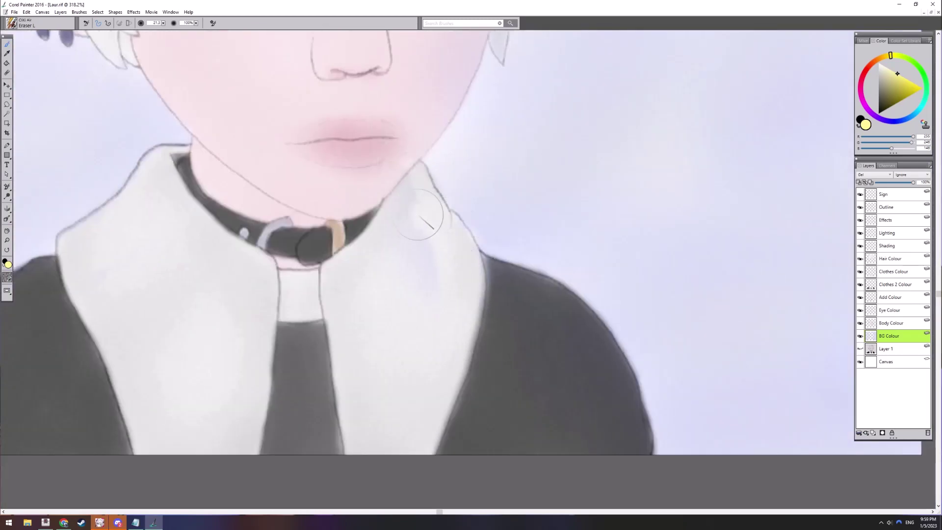
pyautogui.moveTo(418, 214)
pyautogui.mouseDown()
pyautogui.moveTo(410, 223)
pyautogui.moveTo(431, 280)
pyautogui.mouseUp()
pyautogui.moveTo(493, 276)
pyautogui.mouseDown()
pyautogui.moveTo(593, 334)
pyautogui.moveTo(633, 453)
pyautogui.mouseUp()
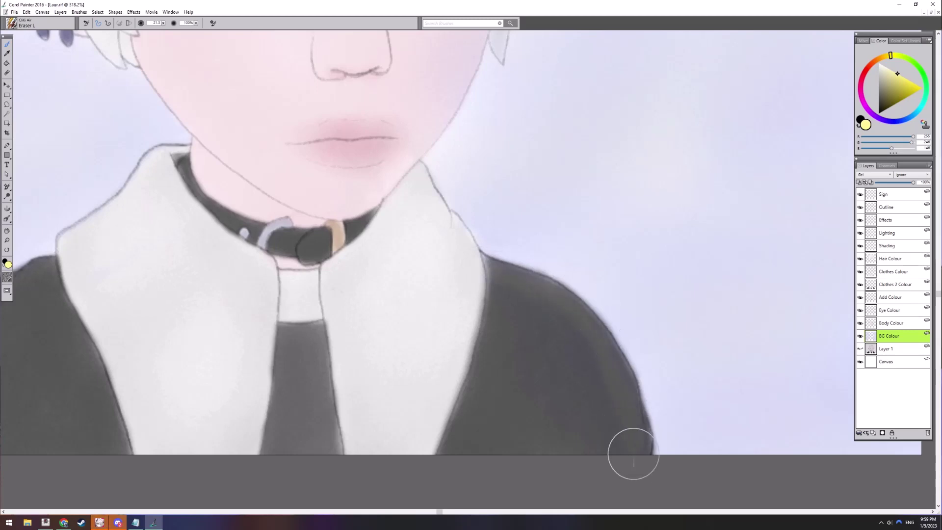
# Erase the backdrop blue from the fringe-covered side's cheek and the hair and earring by the partly hidden ear
pyautogui.moveTo(425, 205); pyautogui.dragTo(393, 398)
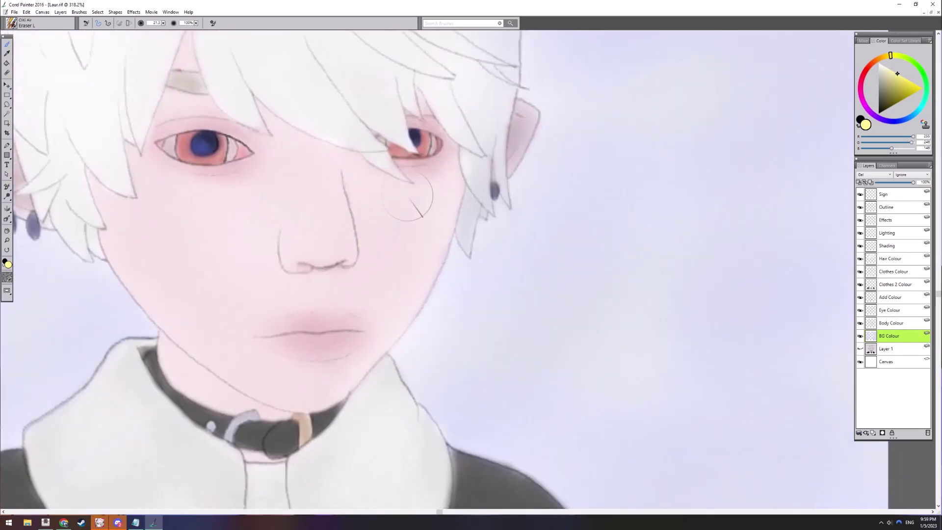
pyautogui.moveTo(429, 196)
pyautogui.mouseDown()
pyautogui.moveTo(410, 255)
pyautogui.moveTo(466, 244)
pyautogui.mouseUp()
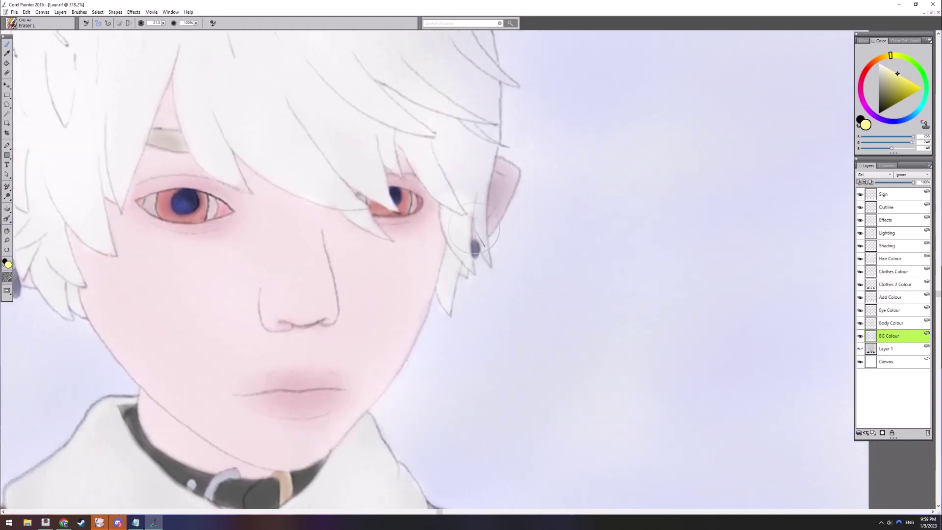
pyautogui.moveTo(492, 210)
pyautogui.mouseDown()
pyautogui.moveTo(493, 173)
pyautogui.moveTo(484, 206)
pyautogui.moveTo(391, 337)
pyautogui.mouseUp()
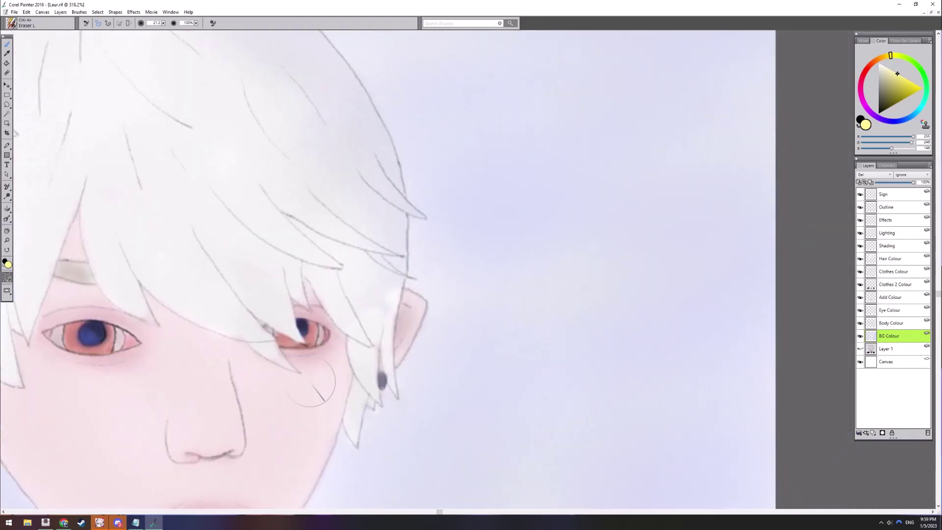
# Erase the backdrop colour from the partly hidden ear and from the crown and side strands of hair above it
pyautogui.moveTo(373, 292)
pyautogui.mouseDown()
pyautogui.moveTo(373, 307)
pyautogui.moveTo(387, 226)
pyautogui.moveTo(321, 159)
pyautogui.mouseUp()
pyautogui.moveTo(372, 221); pyautogui.dragTo(390, 284)
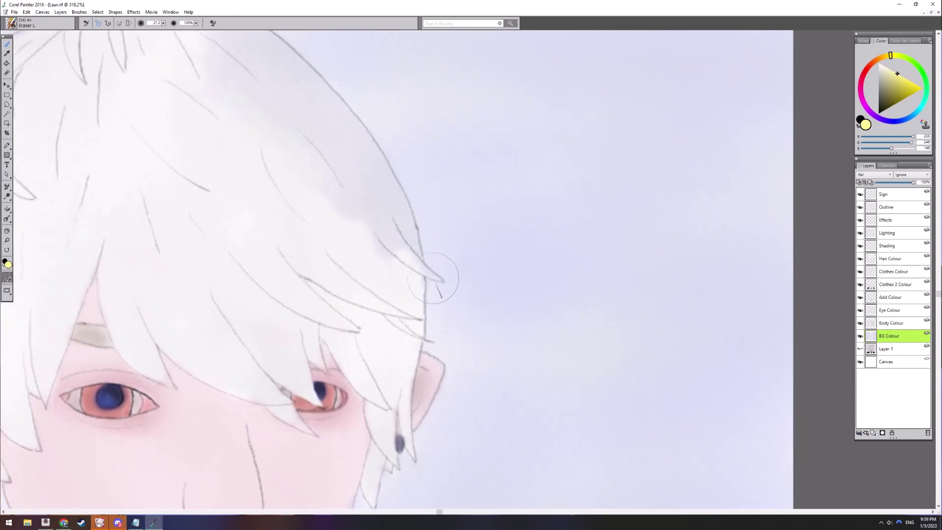
pyautogui.moveTo(410, 245)
pyautogui.mouseDown()
pyautogui.moveTo(393, 216)
pyautogui.moveTo(314, 177)
pyautogui.mouseUp()
pyautogui.moveTo(349, 231); pyautogui.dragTo(373, 329)
pyautogui.moveTo(415, 314)
pyautogui.mouseDown()
pyautogui.moveTo(410, 274)
pyautogui.moveTo(384, 235)
pyautogui.moveTo(304, 152)
pyautogui.moveTo(265, 130)
pyautogui.moveTo(346, 218)
pyautogui.moveTo(266, 118)
pyautogui.moveTo(384, 248)
pyautogui.moveTo(425, 317)
pyautogui.mouseUp()
pyautogui.moveTo(284, 336); pyautogui.dragTo(362, 169)
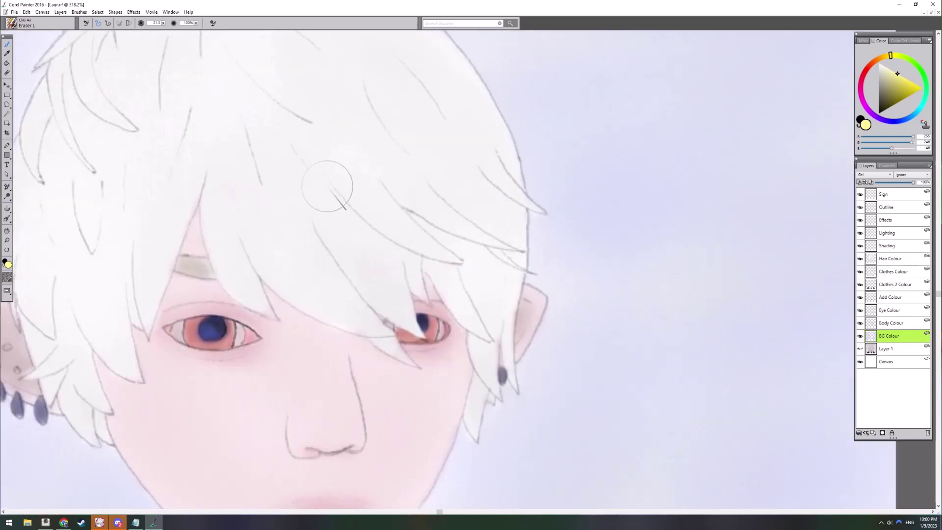
pyautogui.moveTo(408, 338); pyautogui.dragTo(440, 195)
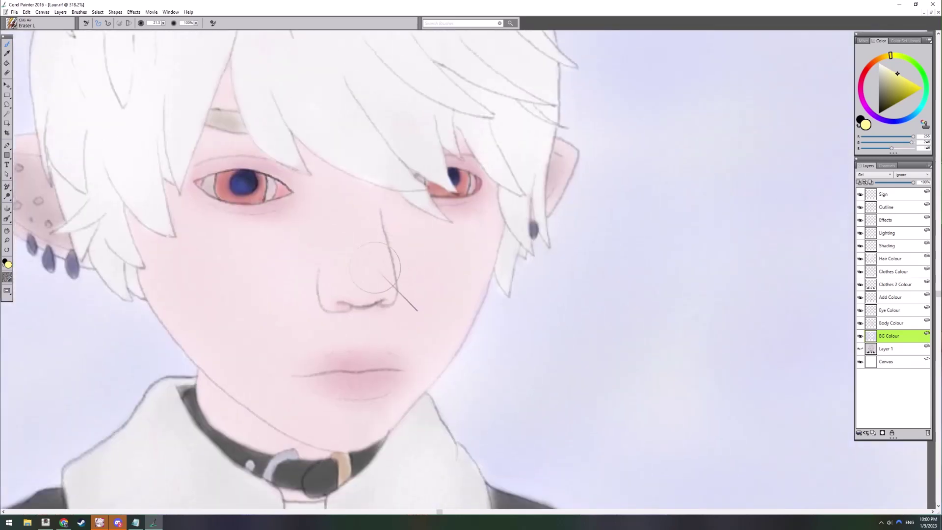
pyautogui.moveTo(421, 284); pyautogui.dragTo(436, 269)
# Darken the choker and its buckle opening with black Airbrush L on the Shading layer
pyautogui.click(896, 245)
pyautogui.click(902, 41)
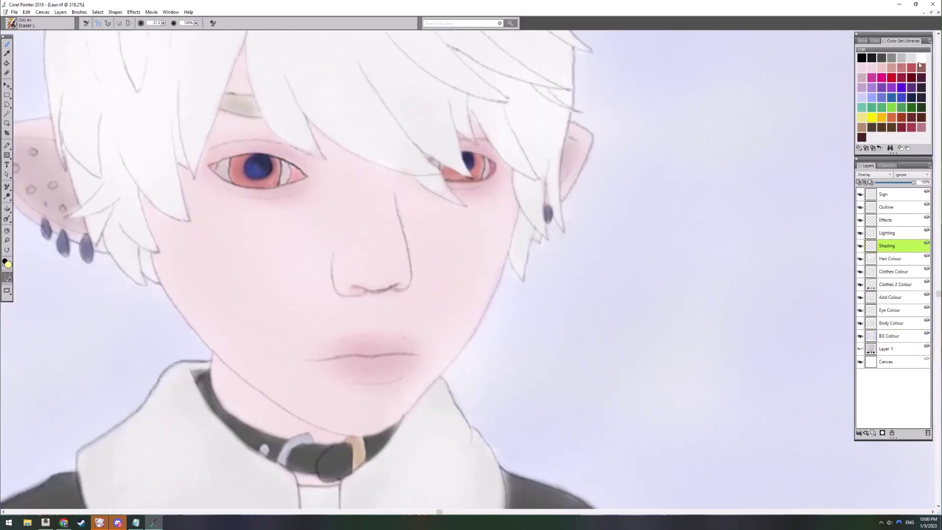
pyautogui.scroll(-4, 436, 268)
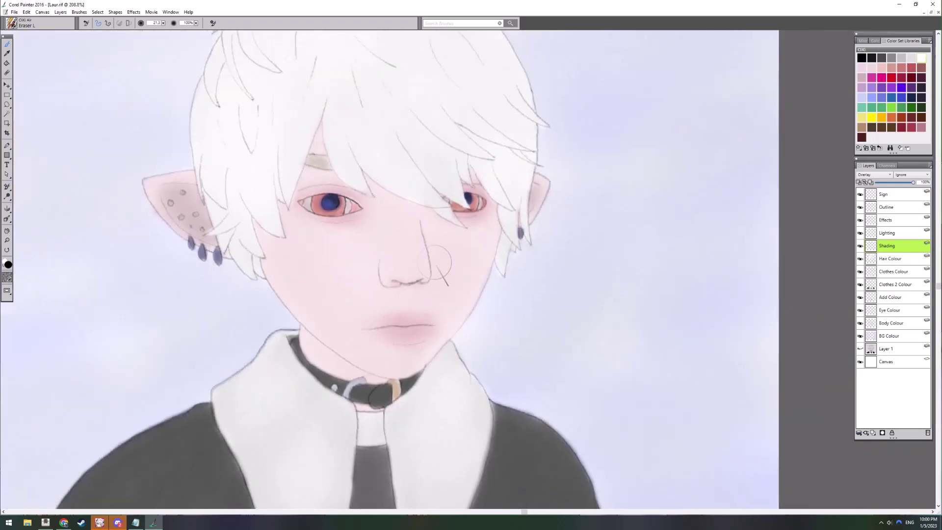
pyautogui.rightClick(428, 291)
pyautogui.click(468, 357)
pyautogui.scroll(-5, 391, 279)
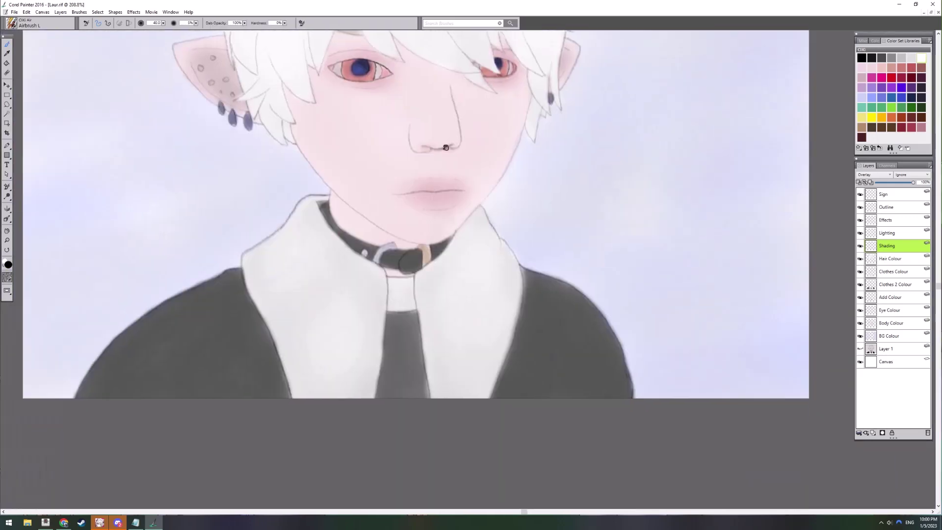
pyautogui.moveTo(349, 225)
pyautogui.mouseDown()
pyautogui.moveTo(437, 270)
pyautogui.moveTo(431, 295)
pyautogui.mouseUp()
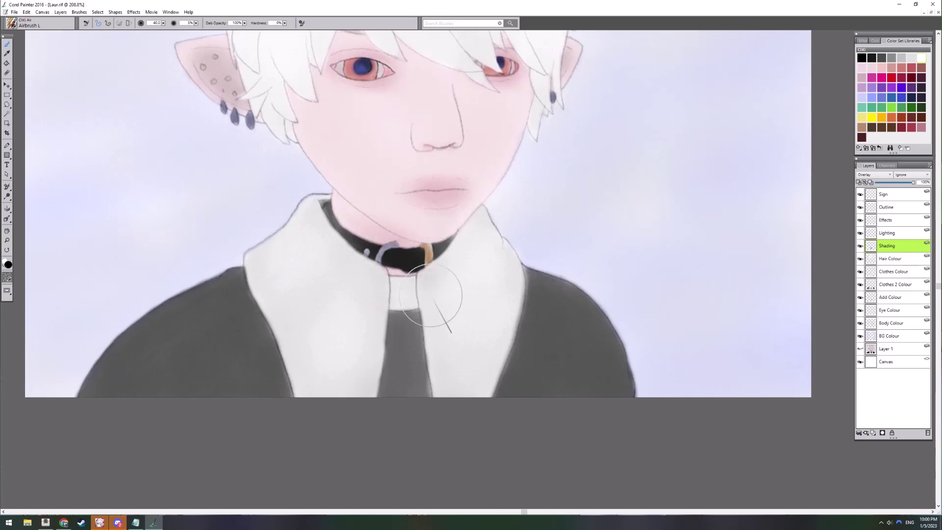
# Try the Gel blend mode on the Shading layer and return it to Overlay
pyautogui.click(875, 176)
pyautogui.click(881, 182)
pyautogui.click(874, 176)
pyautogui.click(871, 189)
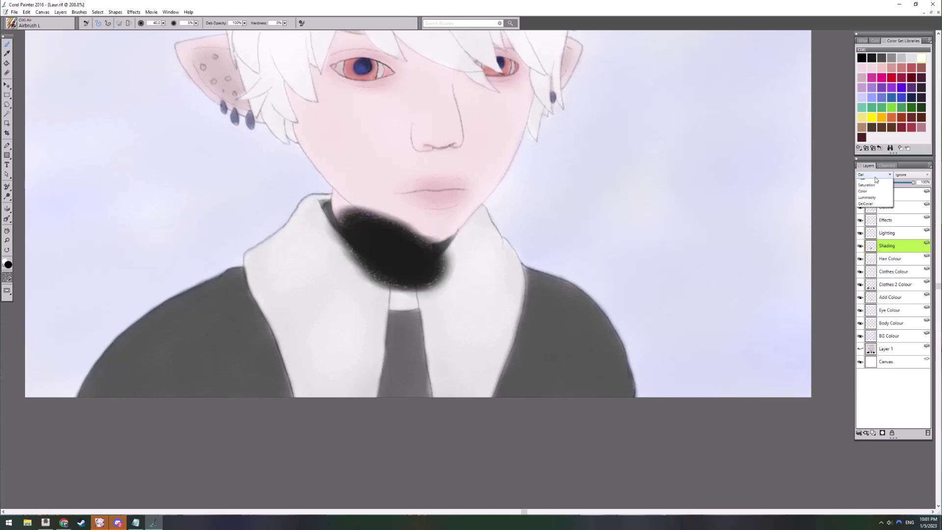
pyautogui.click(874, 175)
pyautogui.click(869, 259)
# Shade the dark garment on both sides of the white collar with black Airbrush XL on the Shading layer
pyautogui.moveTo(380, 284); pyautogui.dragTo(419, 260)
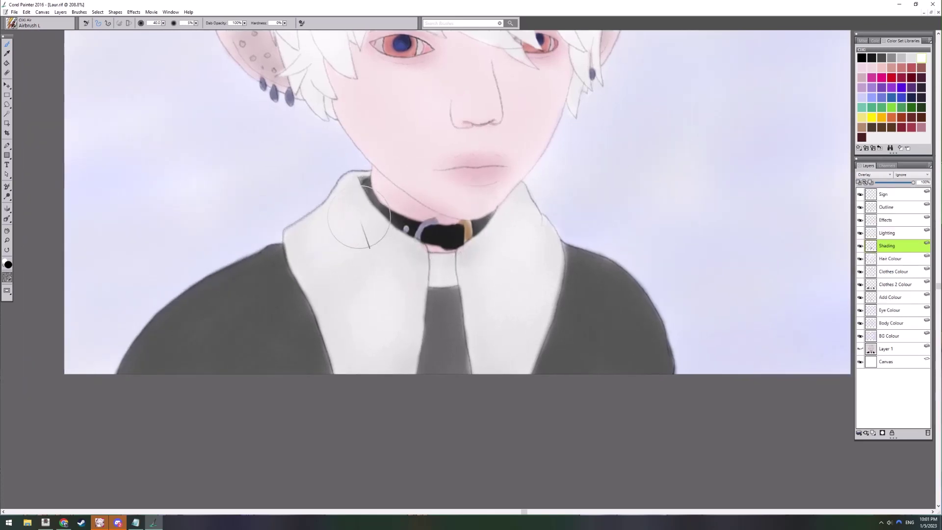
pyautogui.moveTo(361, 255)
pyautogui.mouseDown()
pyautogui.moveTo(393, 271)
pyautogui.moveTo(380, 373)
pyautogui.moveTo(319, 351)
pyautogui.mouseUp()
pyautogui.moveTo(191, 380)
pyautogui.mouseDown()
pyautogui.moveTo(239, 316)
pyautogui.moveTo(314, 369)
pyautogui.mouseUp()
pyautogui.hotkey('ctrl', 'z')
pyautogui.rightClick(382, 360)
pyautogui.click(414, 257)
pyautogui.scroll(-2, 355, 334)
pyautogui.moveTo(355, 335); pyautogui.dragTo(364, 326)
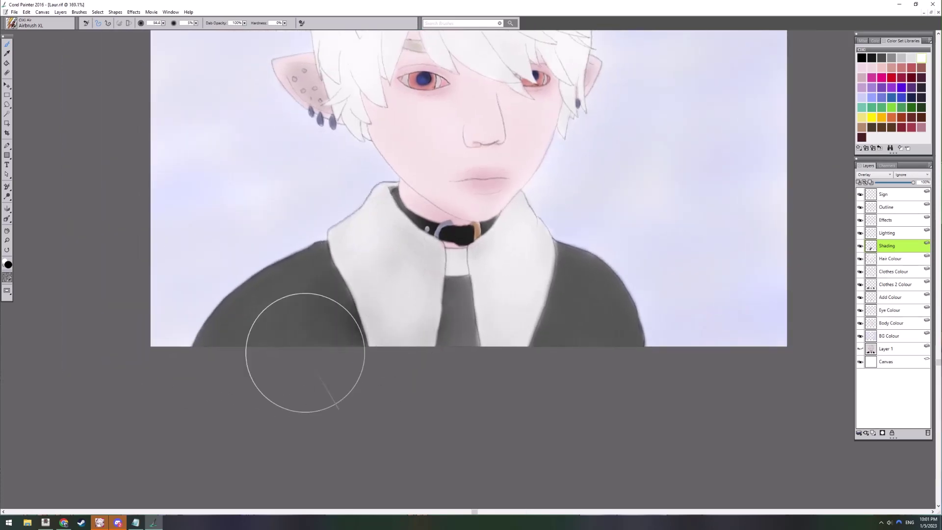
pyautogui.moveTo(227, 381)
pyautogui.mouseDown()
pyautogui.moveTo(338, 320)
pyautogui.moveTo(507, 272)
pyautogui.mouseUp()
pyautogui.moveTo(592, 357)
pyautogui.mouseDown()
pyautogui.moveTo(463, 280)
pyautogui.moveTo(497, 293)
pyautogui.mouseUp()
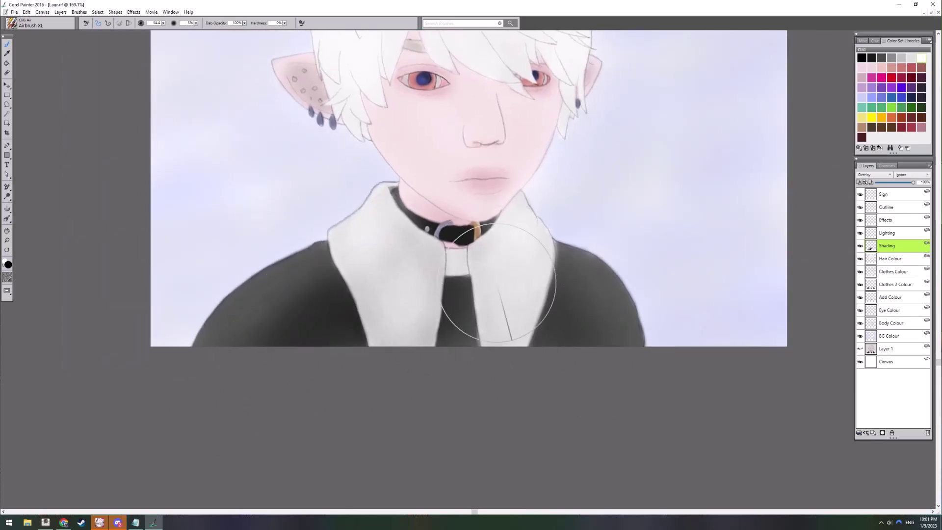
# Add soft black shading over the tie, nose, mouth and fringe with Airbrush XL
pyautogui.moveTo(476, 231); pyautogui.dragTo(467, 337)
pyautogui.moveTo(461, 289); pyautogui.dragTo(481, 270)
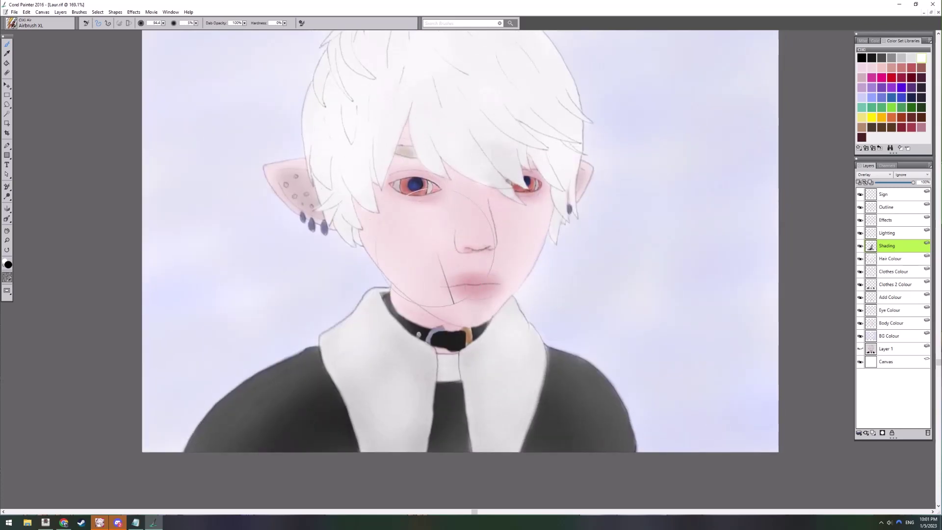
pyautogui.moveTo(465, 212); pyautogui.dragTo(455, 246)
# Shade the pierced ear, the eyes and the surrounding face and hair with black Airbrush L
pyautogui.scroll(-3, 455, 241)
pyautogui.rightClick(455, 241)
pyautogui.click(478, 275)
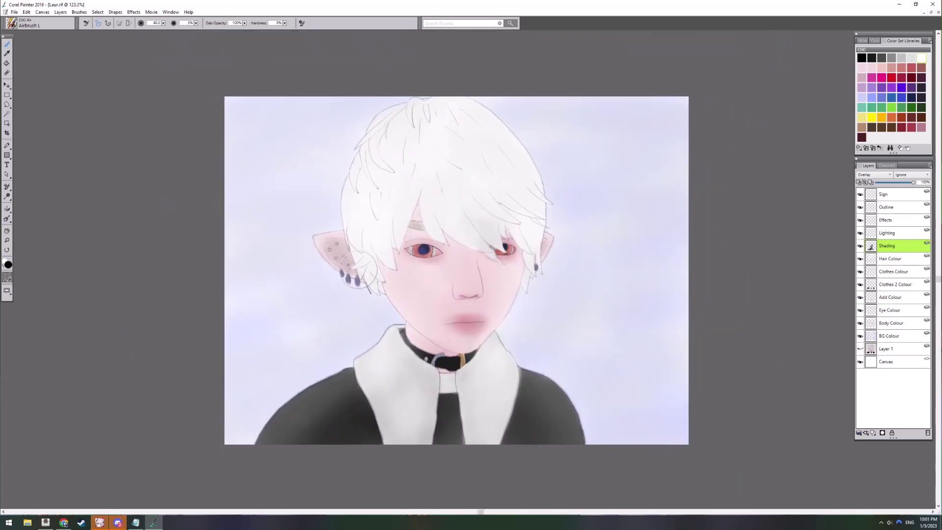
pyautogui.moveTo(359, 274); pyautogui.dragTo(360, 256)
pyautogui.moveTo(482, 274); pyautogui.dragTo(475, 308)
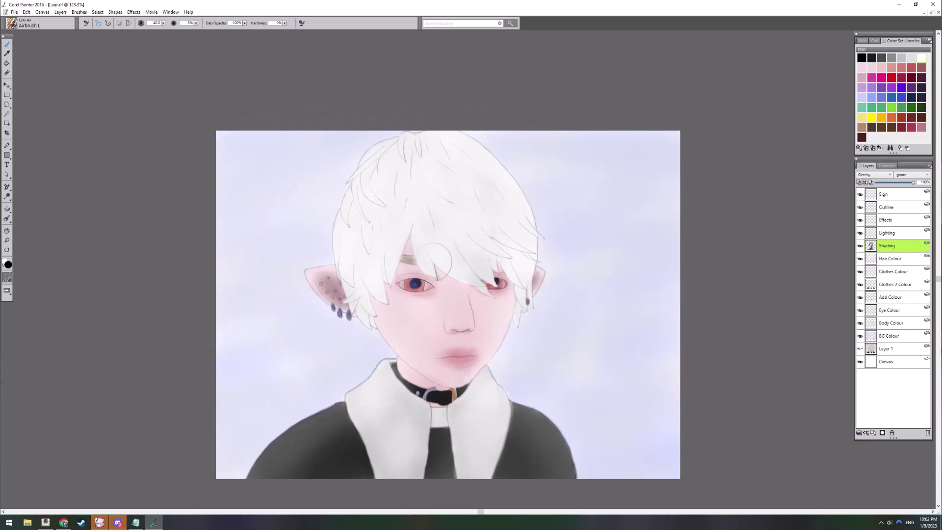
pyautogui.moveTo(400, 292); pyautogui.dragTo(430, 287)
pyautogui.moveTo(501, 320); pyautogui.dragTo(509, 276)
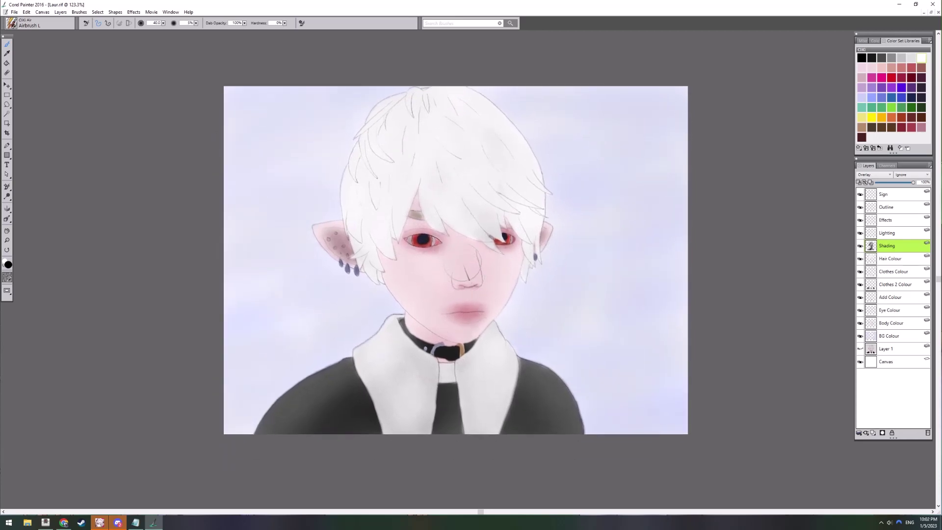
# Airbrush pale yellow light over the jaw, collar and shoulders with Airbrush XL on the Lighting layer
pyautogui.click(892, 232)
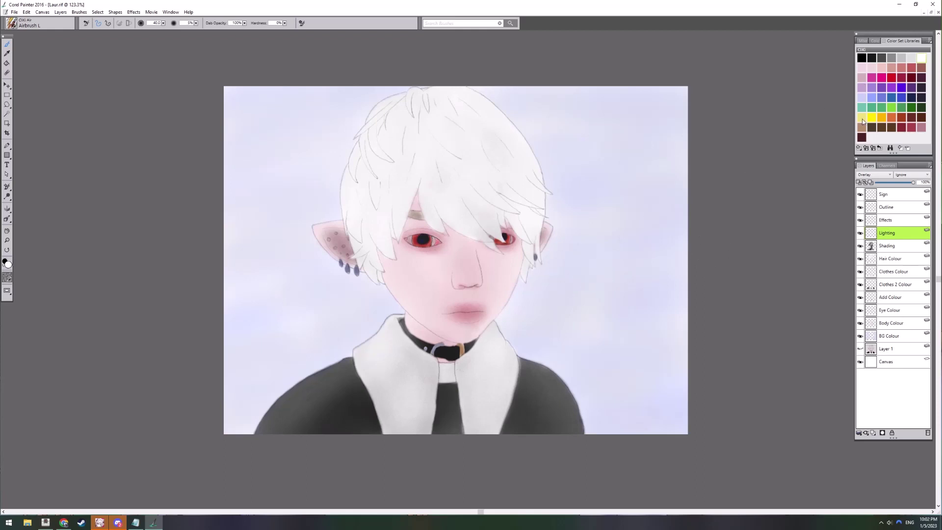
pyautogui.rightClick(487, 282)
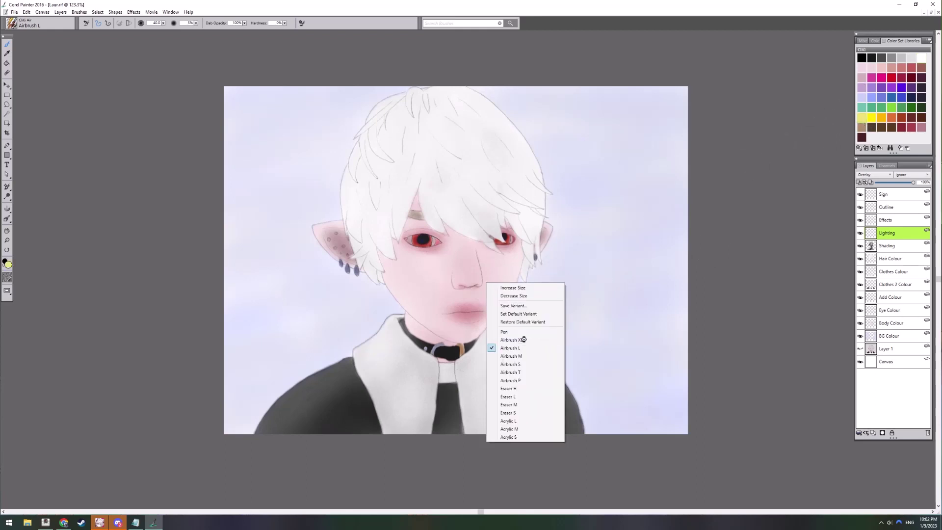
pyautogui.click(510, 359)
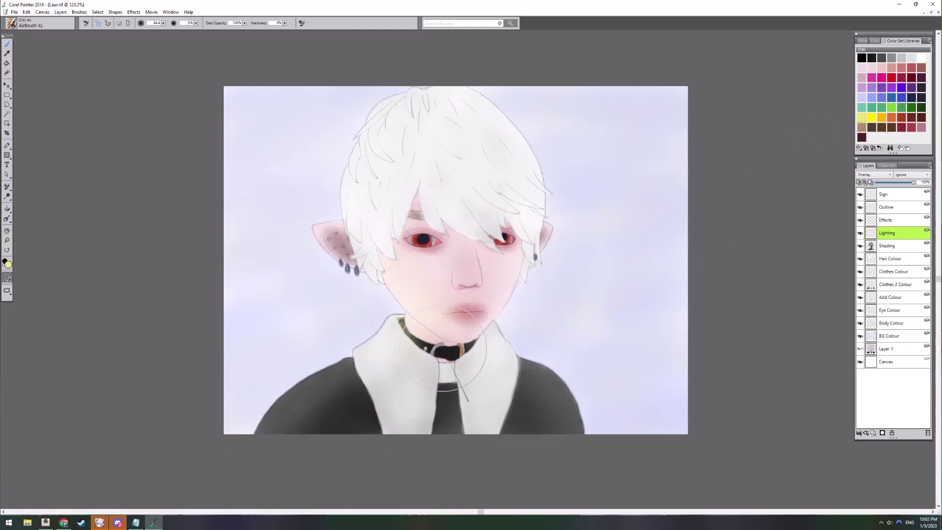
pyautogui.moveTo(443, 348); pyautogui.dragTo(479, 294)
pyautogui.moveTo(417, 304); pyautogui.dragTo(329, 358)
pyautogui.moveTo(569, 324); pyautogui.dragTo(606, 372)
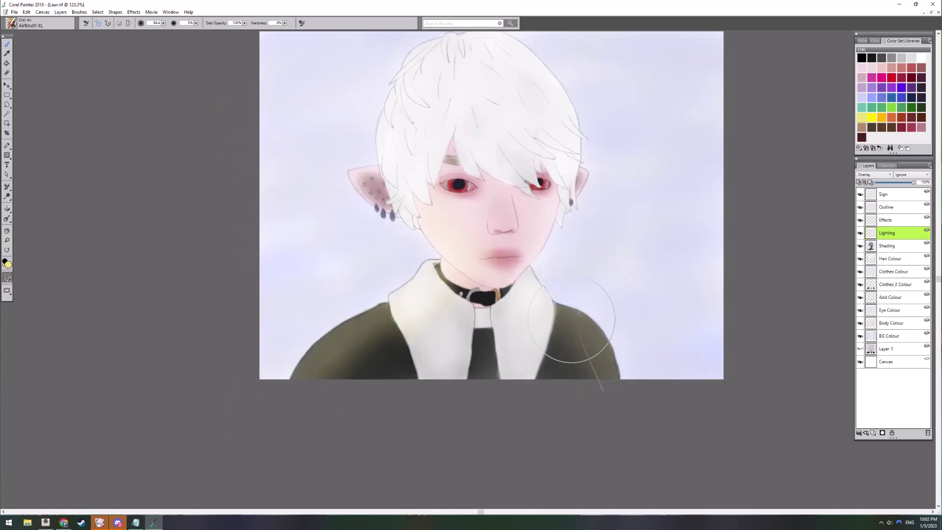
# Airbrush pale yellow light over both ears and along the figure's outer edges into the backdrop
pyautogui.moveTo(560, 295); pyautogui.dragTo(544, 341)
pyautogui.moveTo(553, 252); pyautogui.dragTo(569, 242)
pyautogui.moveTo(346, 244); pyautogui.dragTo(379, 247)
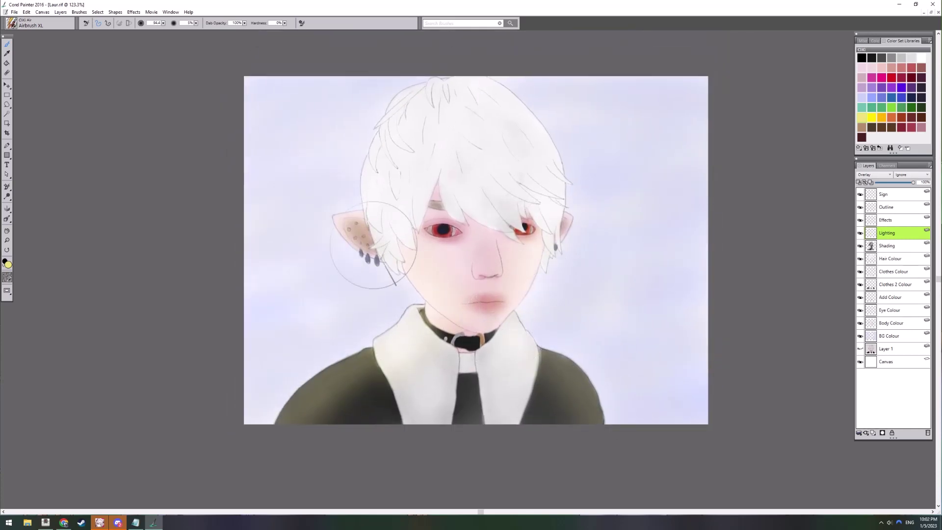
pyautogui.moveTo(507, 92)
pyautogui.mouseDown()
pyautogui.moveTo(552, 221)
pyautogui.moveTo(576, 391)
pyautogui.moveTo(616, 409)
pyautogui.mouseUp()
pyautogui.moveTo(403, 318); pyautogui.dragTo(279, 394)
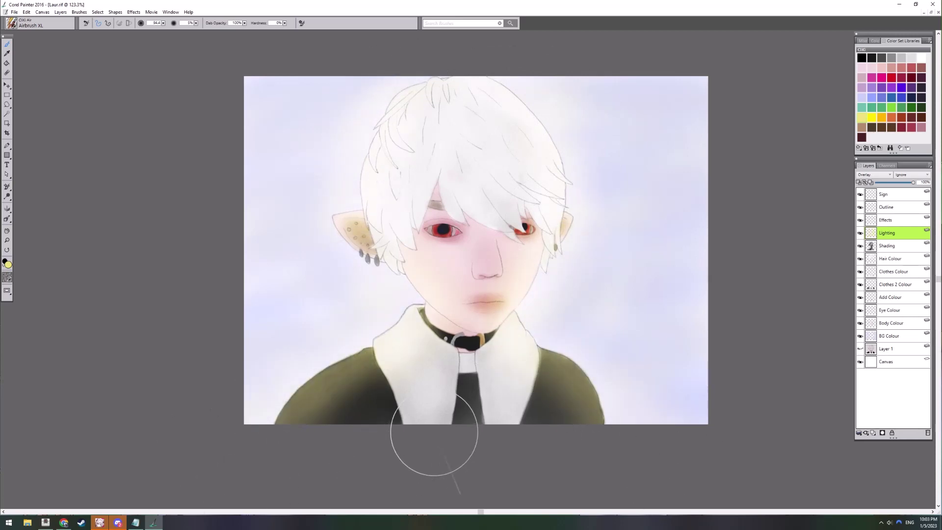
pyautogui.moveTo(442, 428)
pyautogui.mouseDown()
pyautogui.moveTo(436, 407)
pyautogui.moveTo(445, 376)
pyautogui.mouseUp()
pyautogui.rightClick(395, 273)
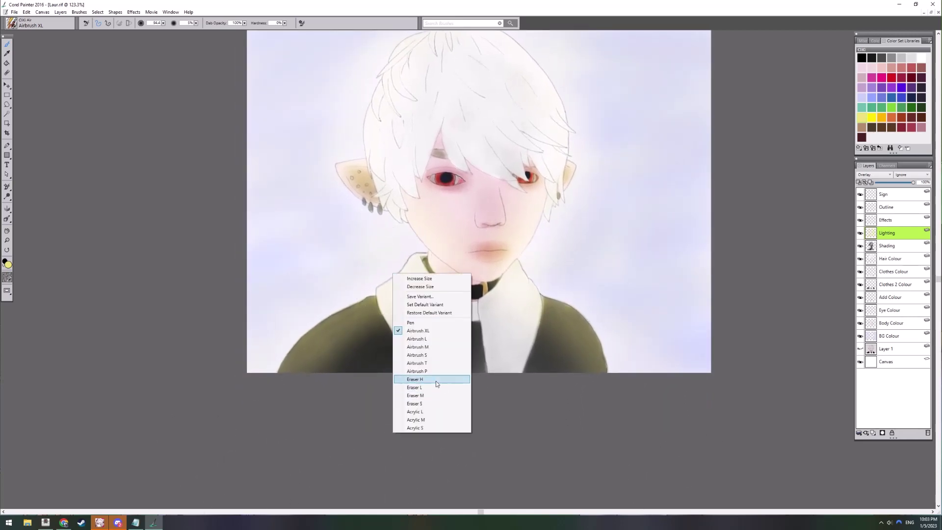
pyautogui.click(435, 380)
pyautogui.moveTo(579, 263); pyautogui.dragTo(562, 289)
# Try the Multiply blend mode on the Shading layer and restore Overlay
pyautogui.click(887, 245)
pyautogui.click(874, 174)
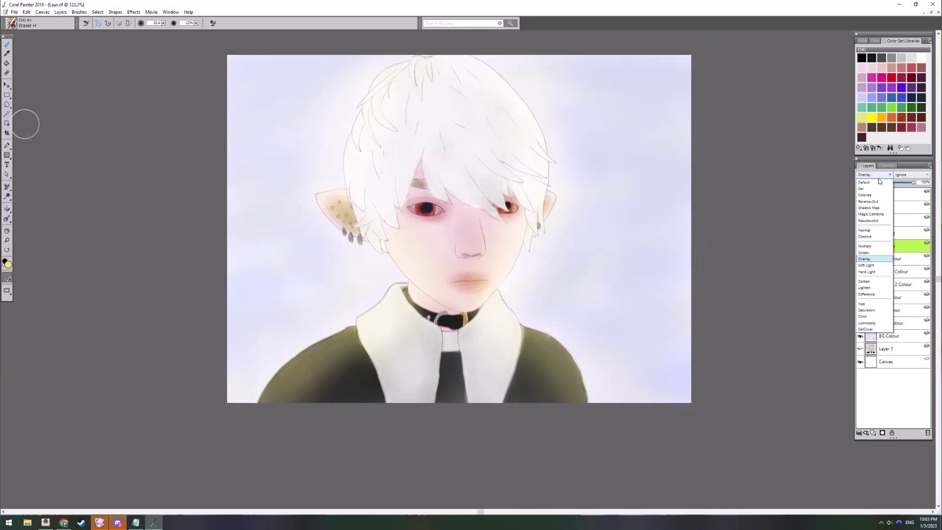
pyautogui.click(874, 185)
pyautogui.click(870, 175)
pyautogui.click(868, 244)
pyautogui.click(871, 174)
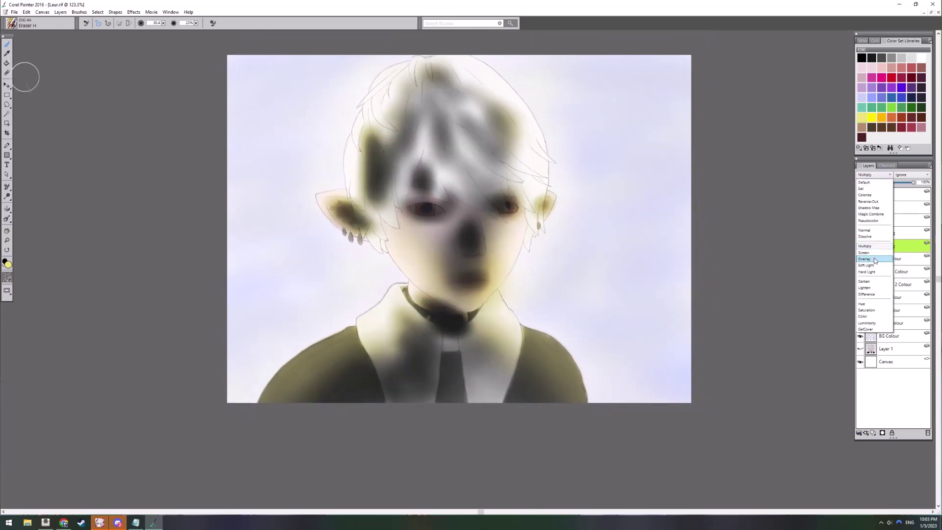
pyautogui.click(870, 260)
# Deepen the lips with black Airbrush M on the Shading layer
pyautogui.moveTo(645, 271)
pyautogui.mouseDown()
pyautogui.moveTo(652, 292)
pyautogui.moveTo(665, 258)
pyautogui.mouseUp()
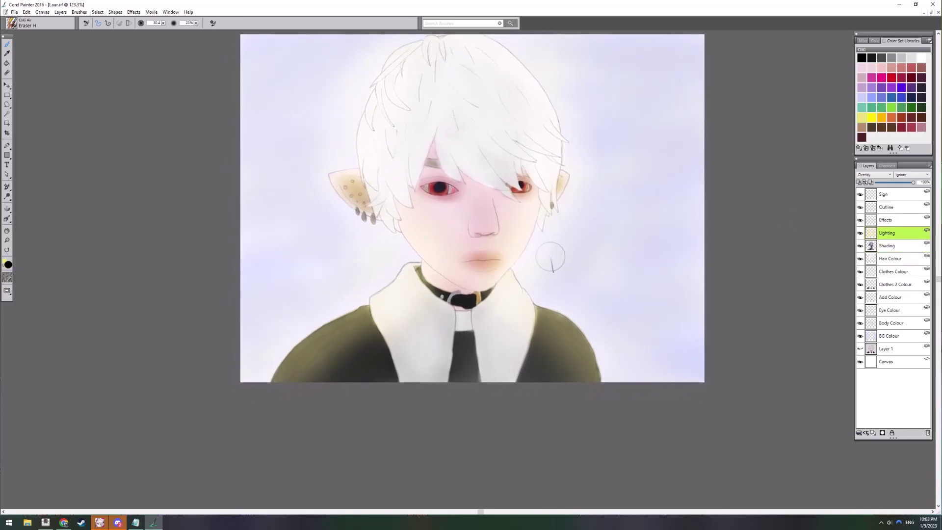
pyautogui.rightClick(459, 263)
pyautogui.click(495, 337)
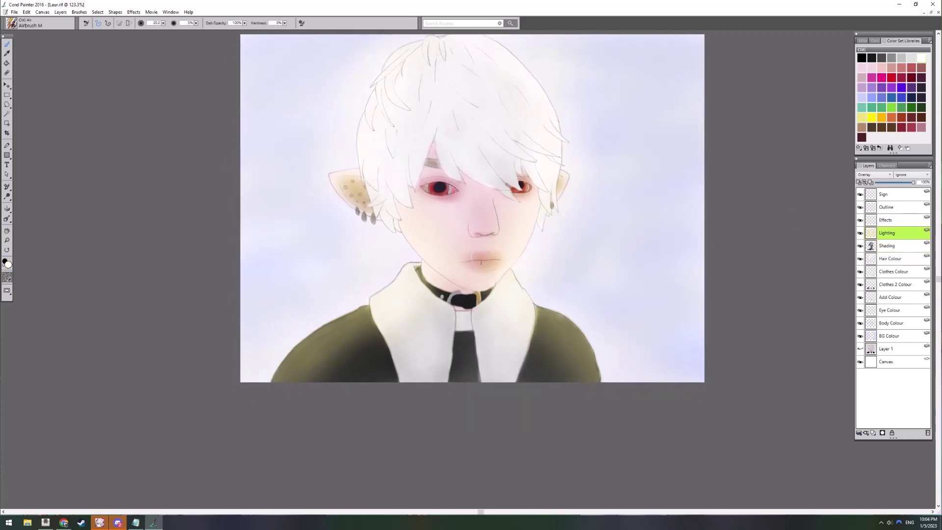
pyautogui.scroll(4, 505, 280)
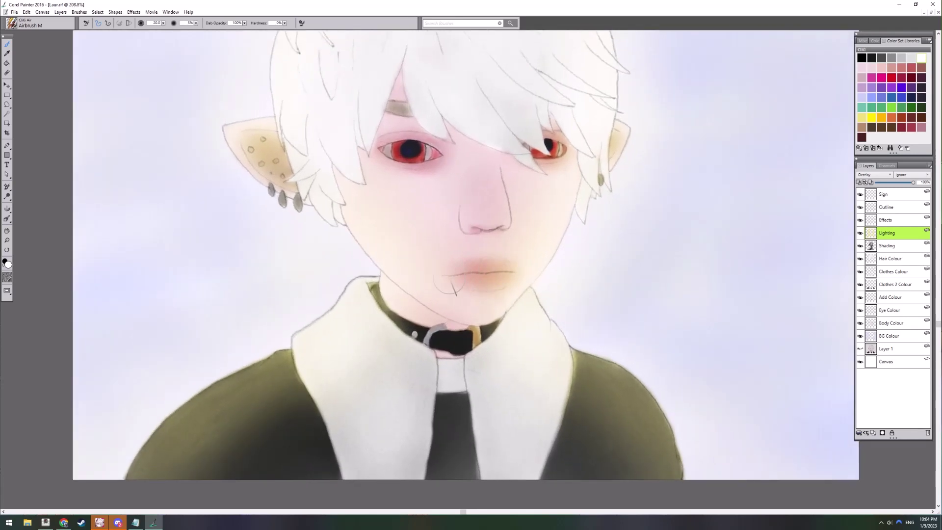
pyautogui.click(890, 247)
pyautogui.hotkey('shift', 'x')
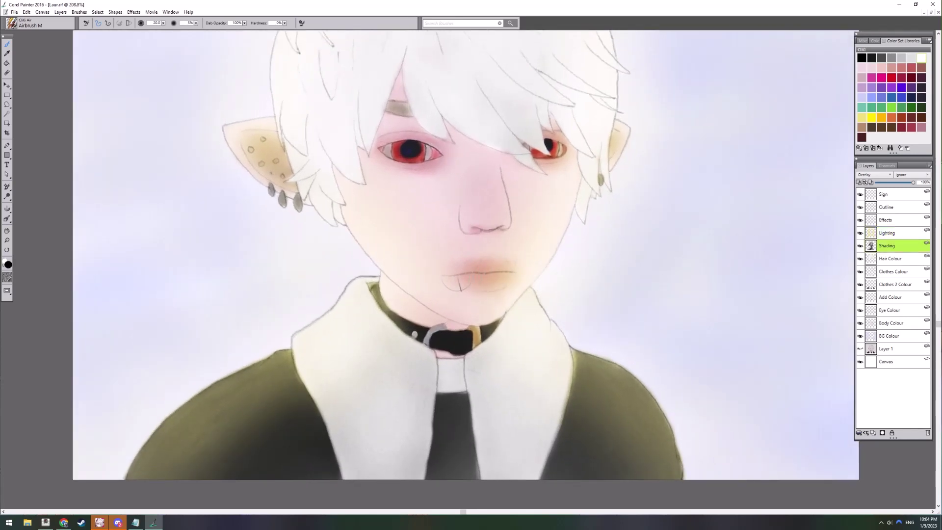
pyautogui.moveTo(485, 267)
pyautogui.mouseDown()
pyautogui.moveTo(476, 301)
pyautogui.moveTo(473, 273)
pyautogui.mouseUp()
pyautogui.scroll(-2, 475, 269)
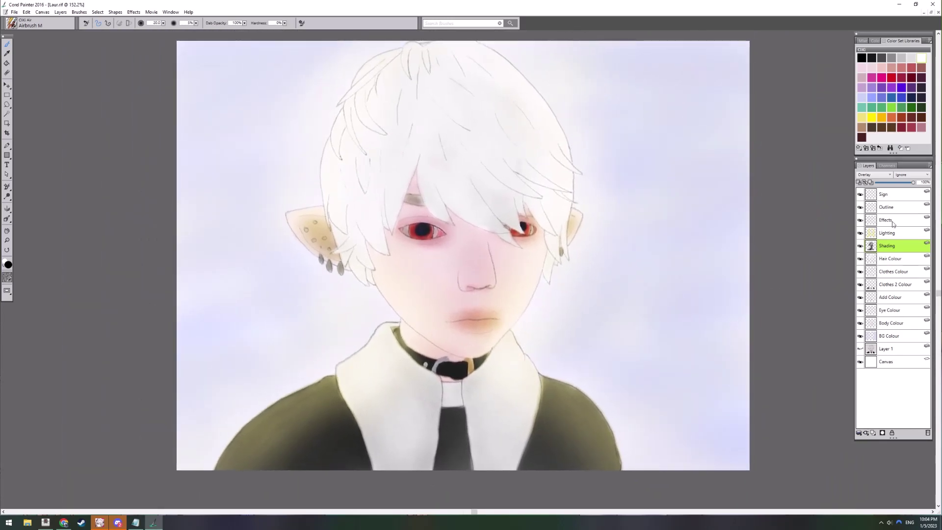
# Delete the Effects layer
pyautogui.click(891, 221)
pyautogui.click(926, 432)
# Sign the lower corner of the backdrop beside the shoulder with the black Pen on the Sign layer and reduce that layer's opacity to about half
pyautogui.click(894, 199)
pyautogui.rightClick(445, 295)
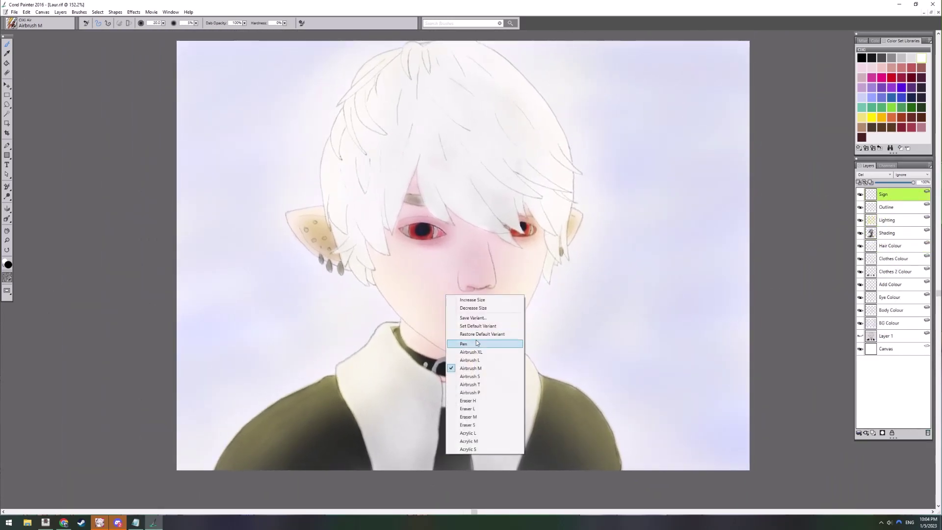
pyautogui.click(475, 342)
pyautogui.moveTo(651, 337); pyautogui.dragTo(414, 206)
pyautogui.scroll(5, 441, 297)
pyautogui.scroll(1, 446, 307)
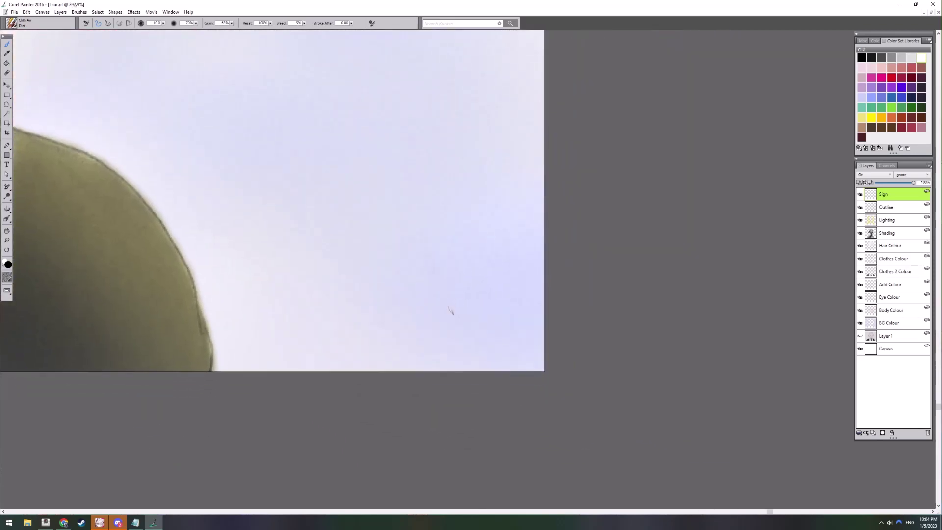
pyautogui.moveTo(475, 340)
pyautogui.mouseDown()
pyautogui.moveTo(484, 361)
pyautogui.moveTo(515, 356)
pyautogui.moveTo(519, 365)
pyautogui.mouseUp()
pyautogui.click(899, 184)
pyautogui.scroll(-8, 404, 267)
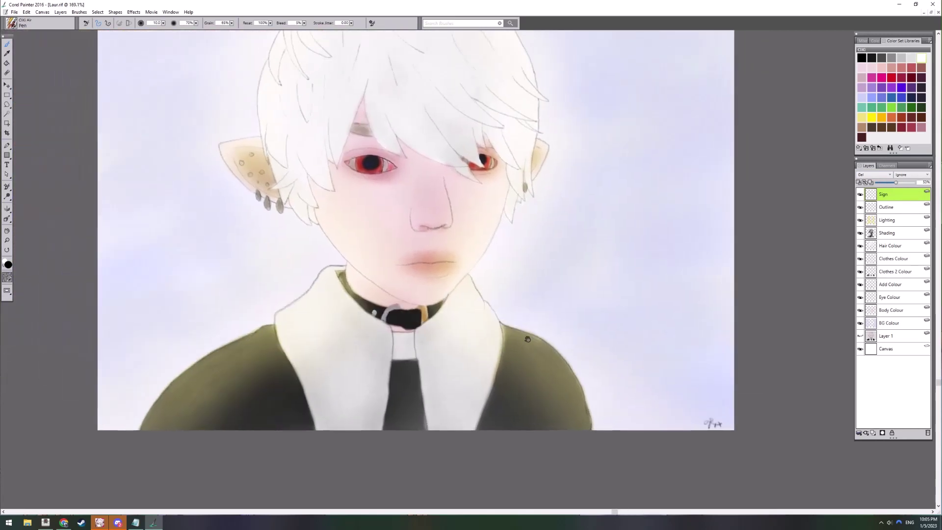
# Reduce the Lighting layer's opacity to soften the yellow light
pyautogui.click(887, 220)
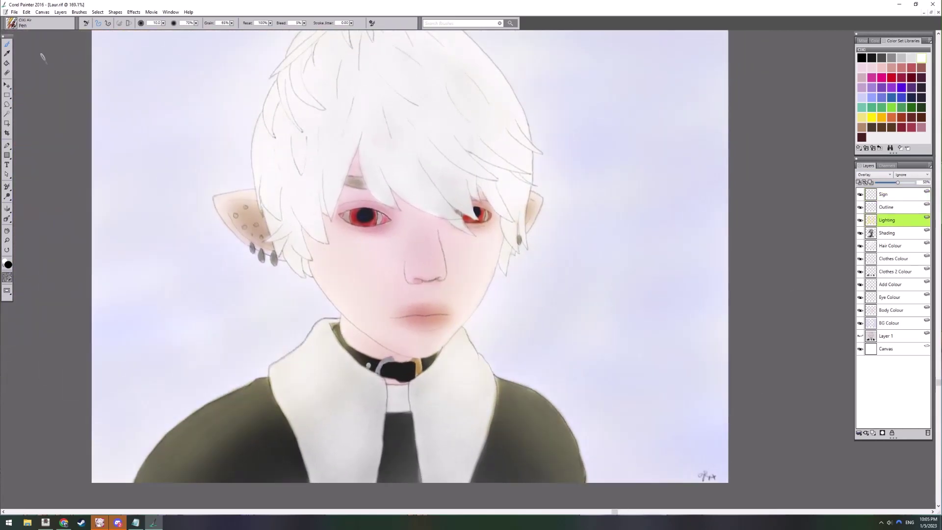
pyautogui.scroll(-2, 473, 269)
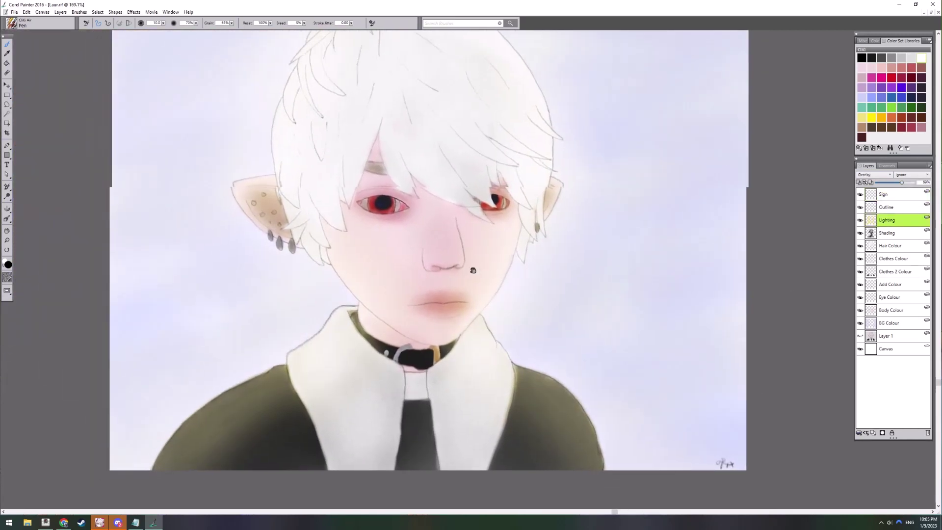
pyautogui.moveTo(904, 186); pyautogui.dragTo(905, 187)
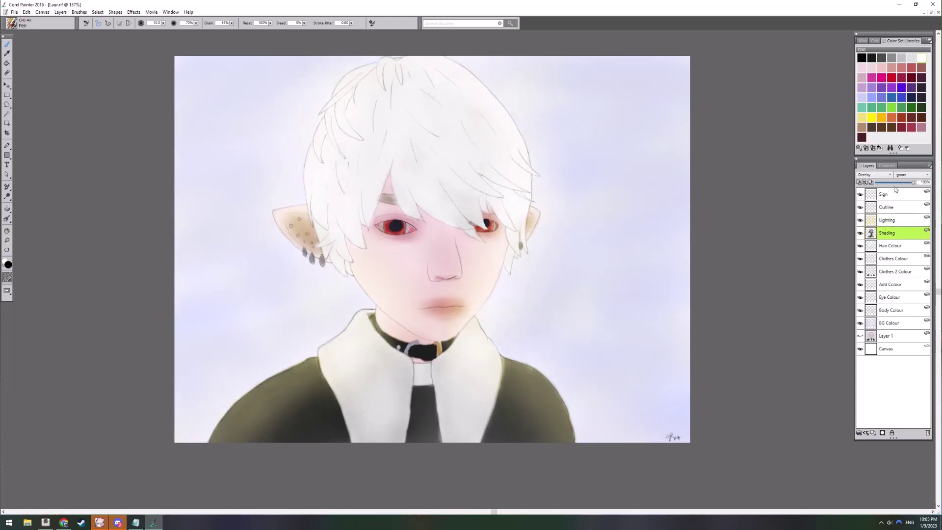
# Make the Outline layer active
pyautogui.click(897, 200)
pyautogui.click(897, 206)
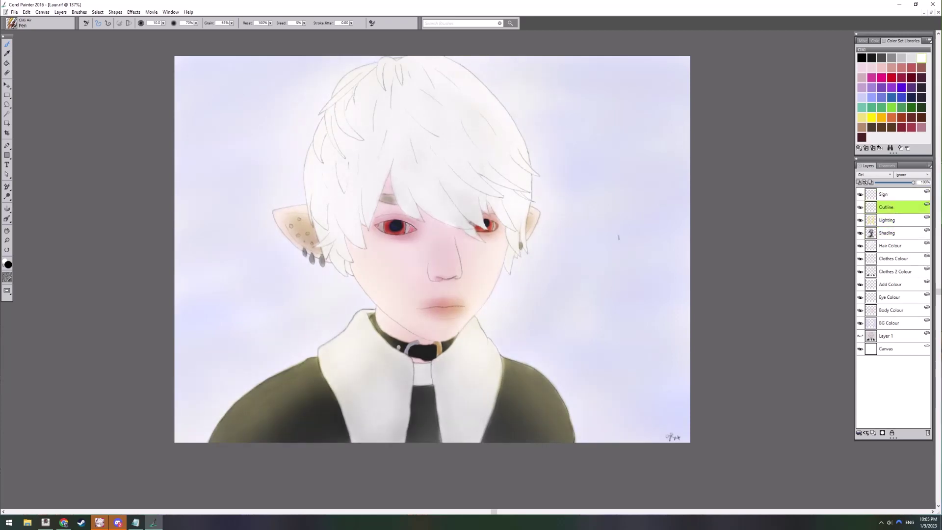
pyautogui.scroll(2, 584, 266)
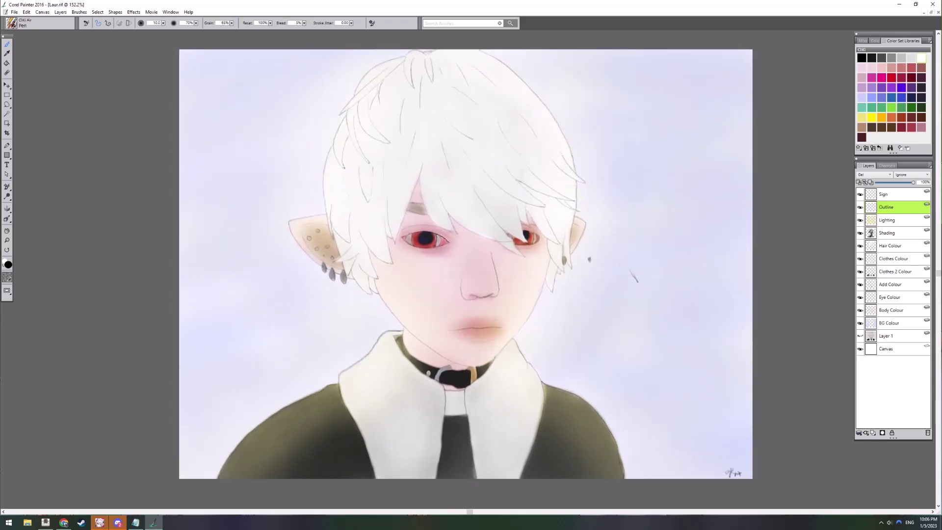